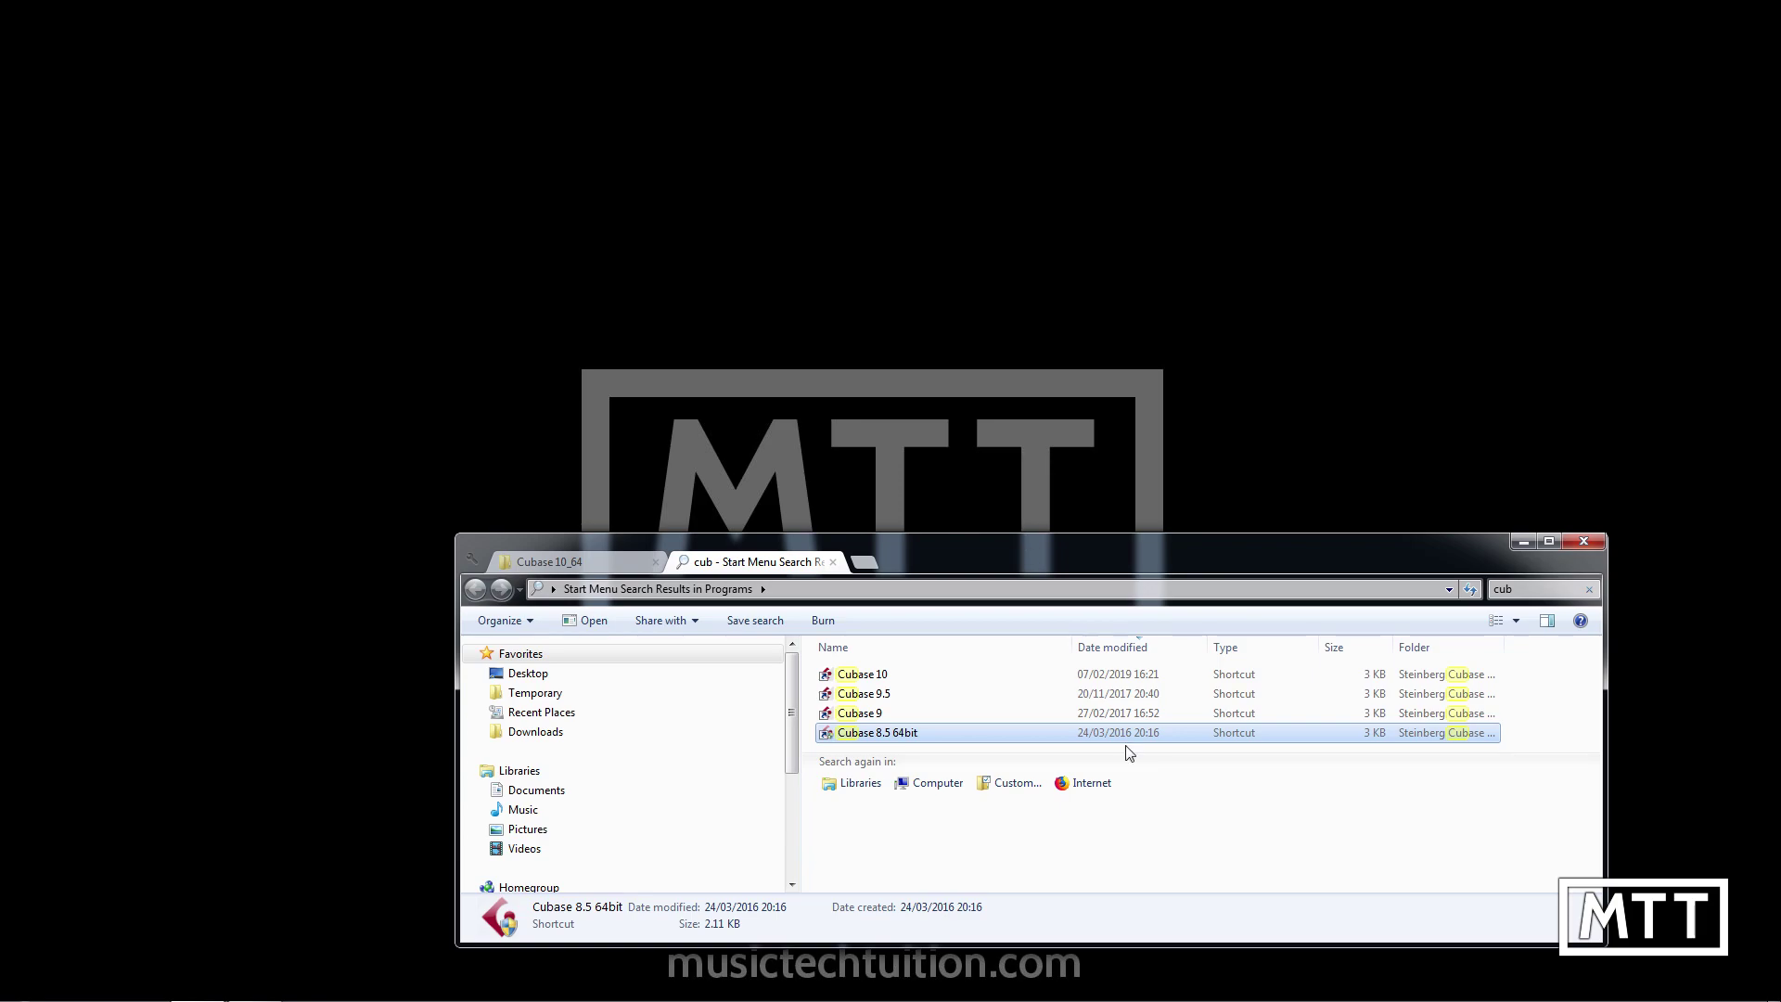
- Launch Cubase 8.5 and open 9-5 Automation from the Hub's recent projects
key(Return)
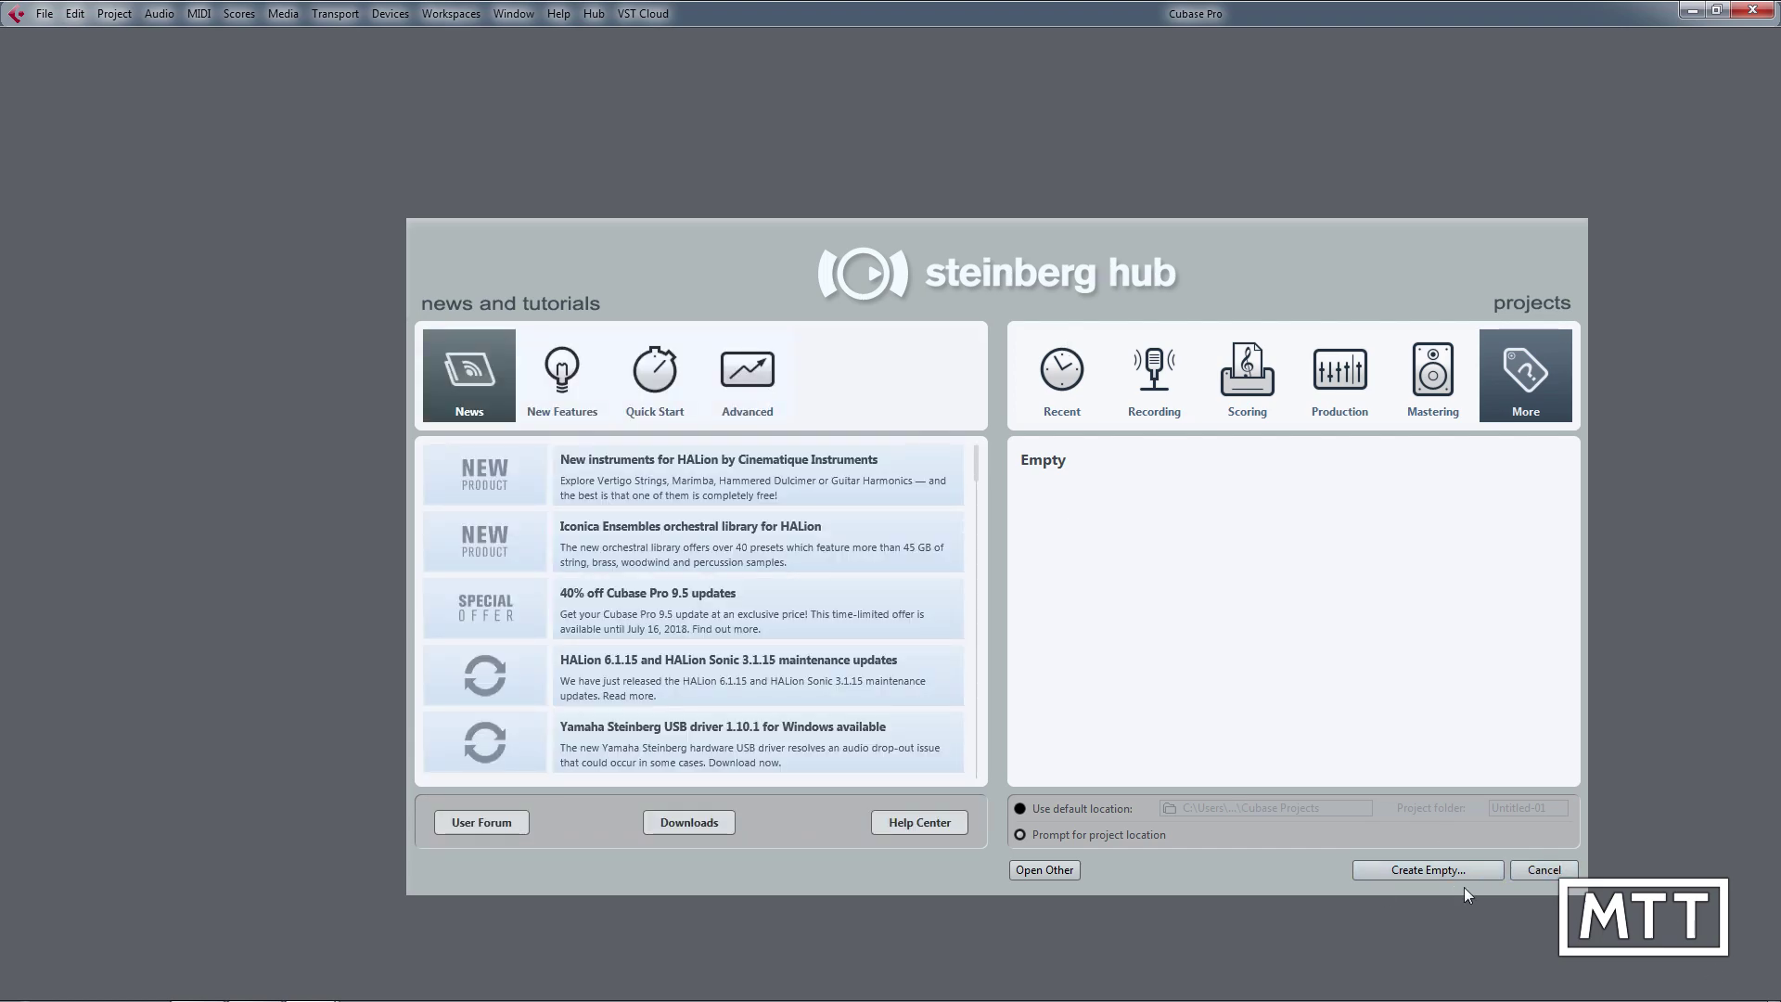
click(1062, 407)
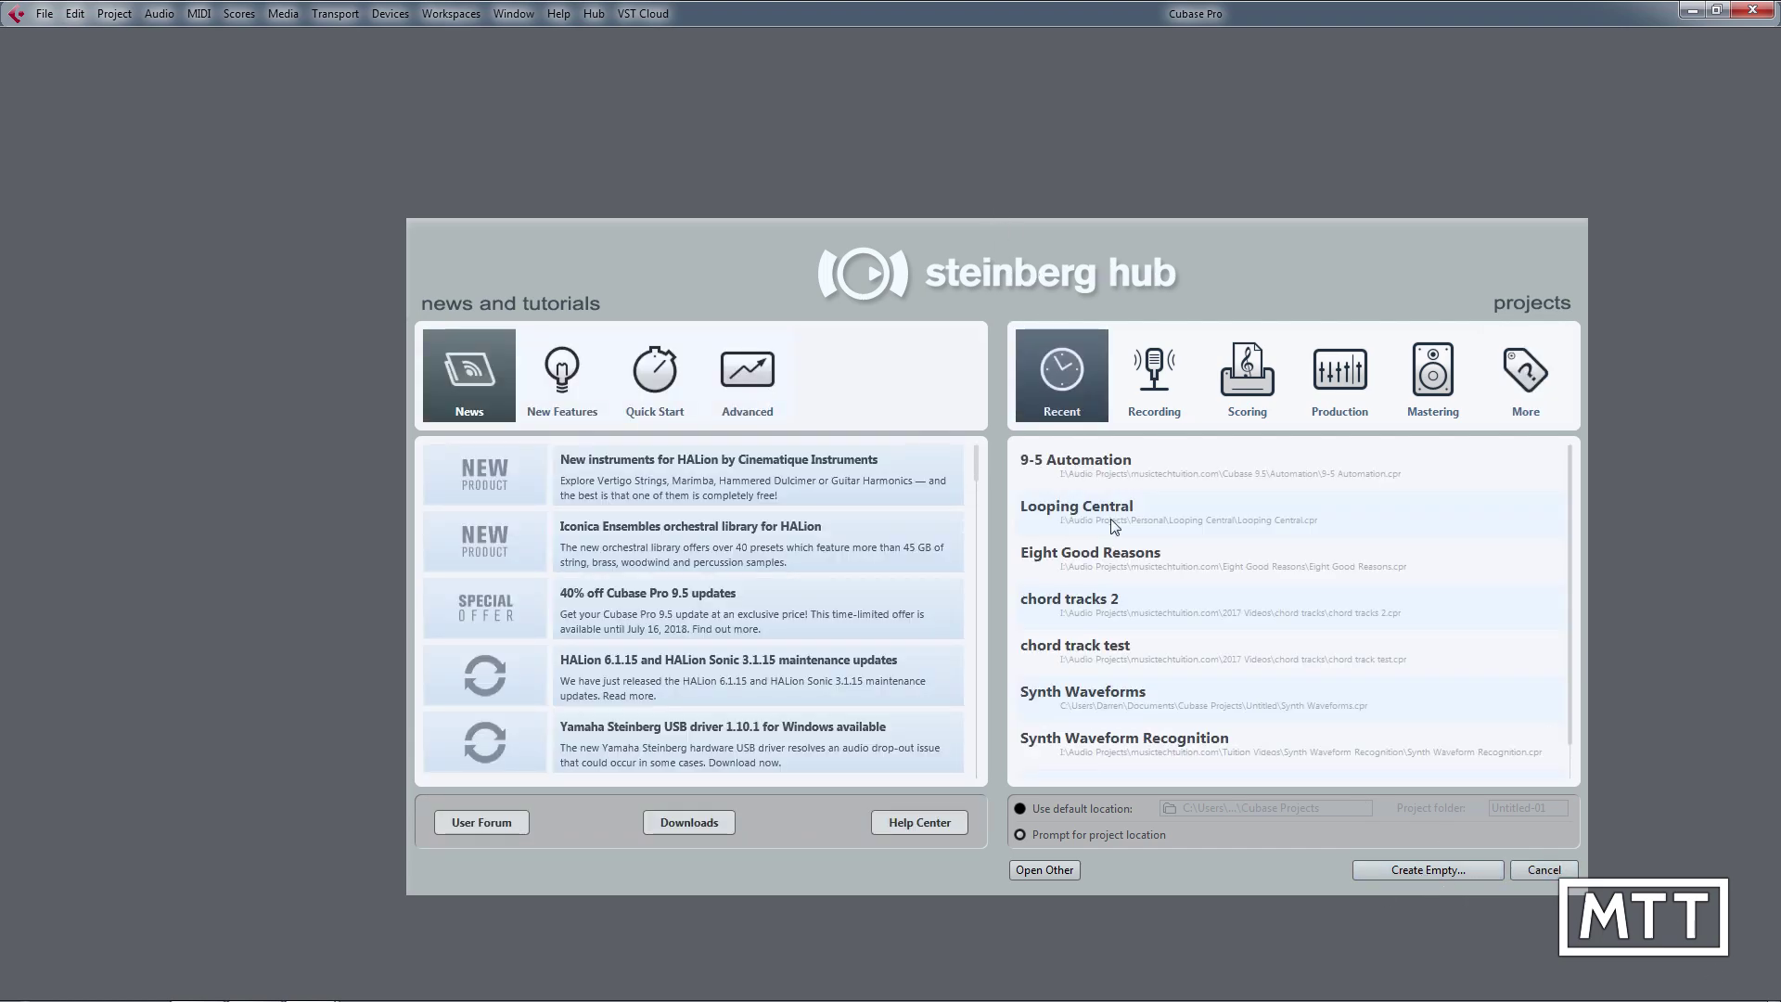
double_click(1077, 460)
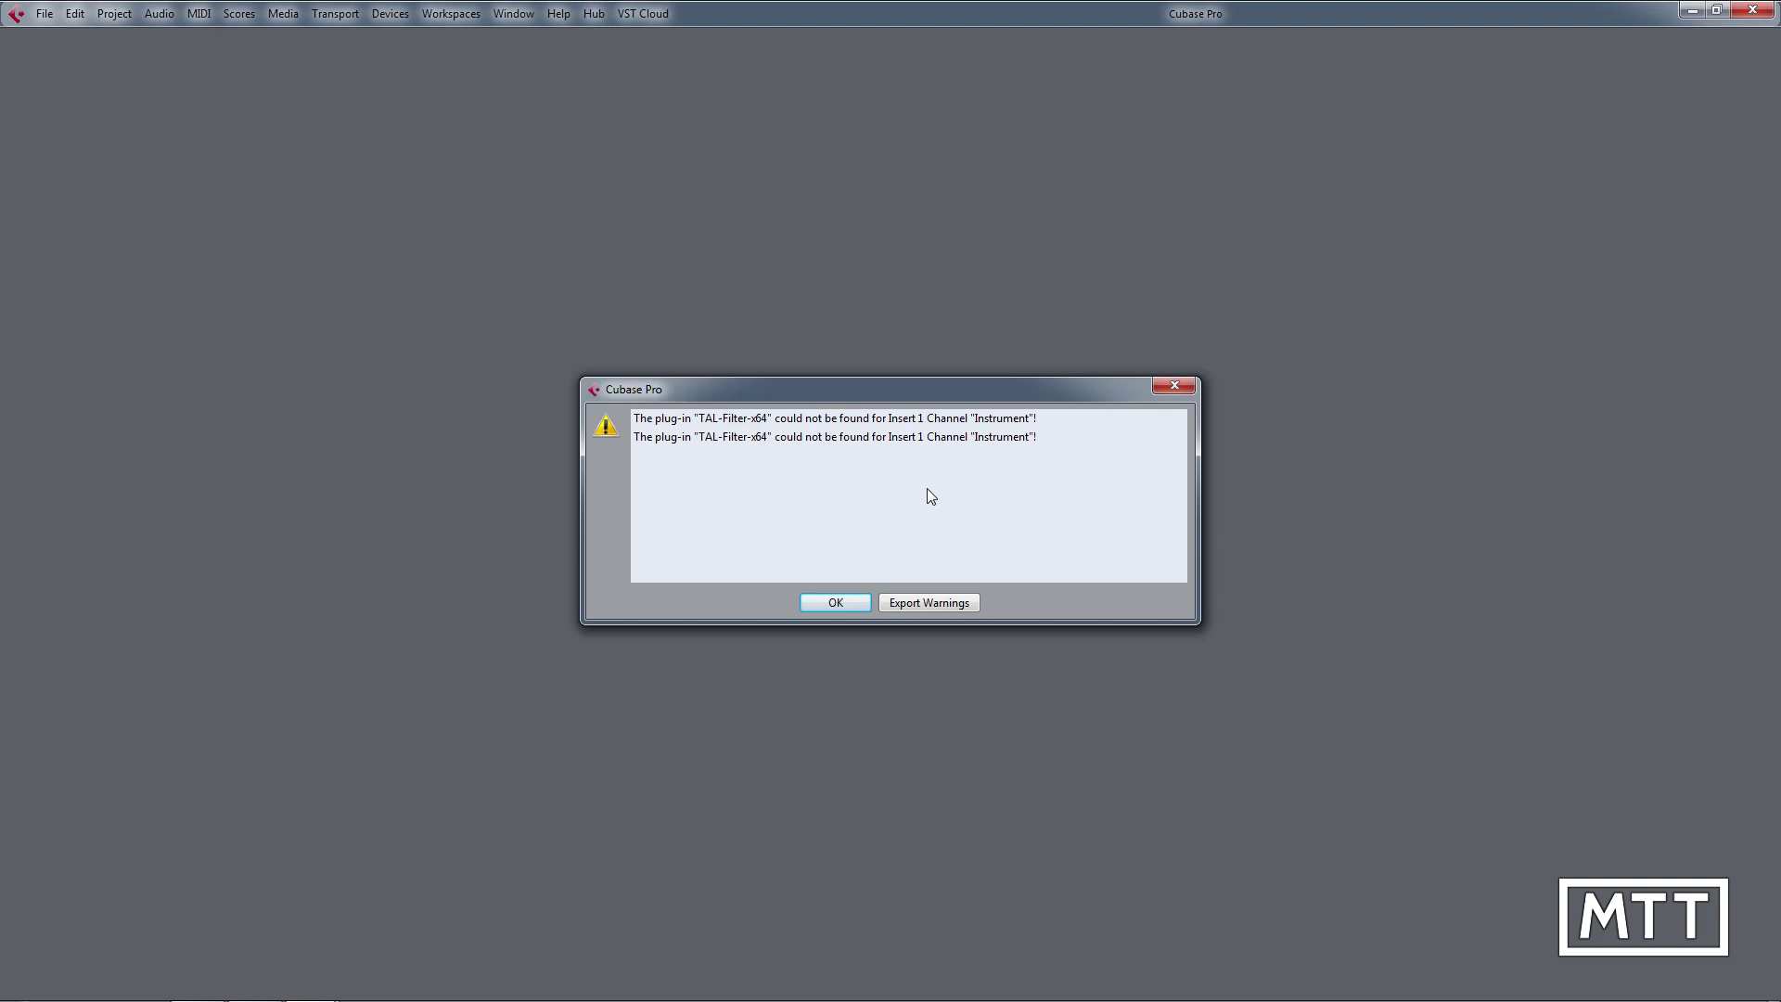
- Dismiss the missing TAL-Filter-x64 warning and colour the Synth 1 (D) track with Color 10
click(858, 604)
drag(969, 360, 584, 178)
click(979, 218)
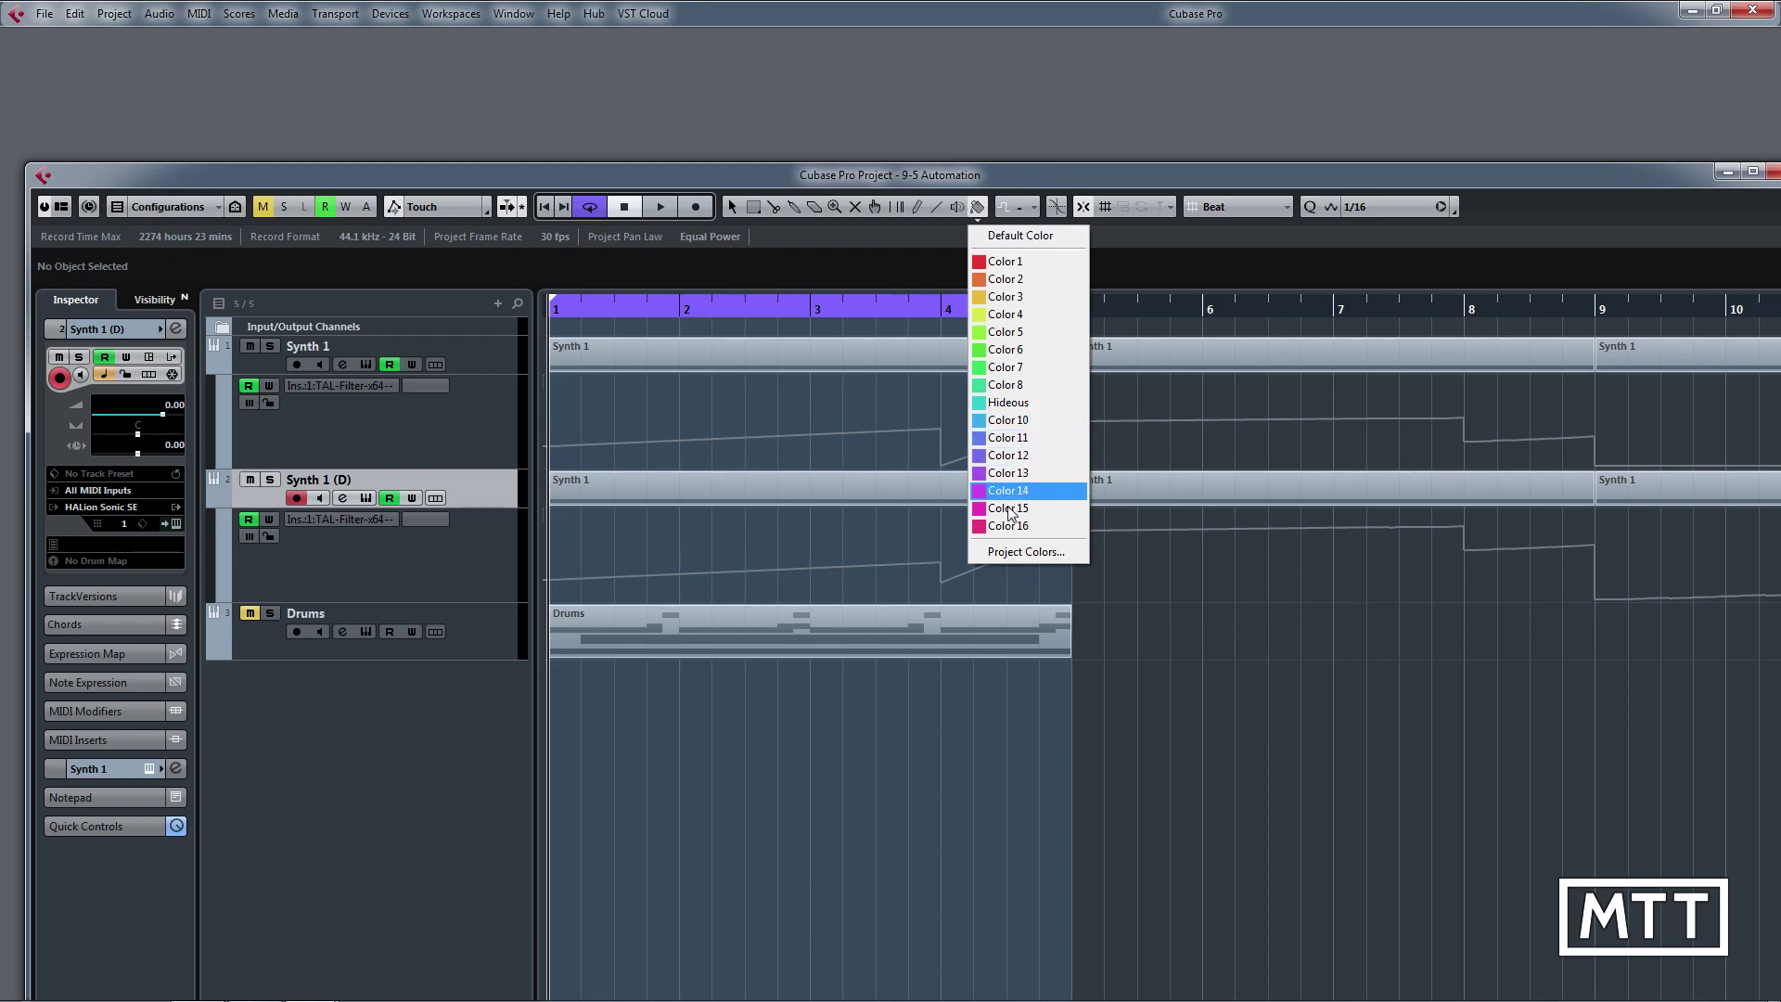
click(1024, 413)
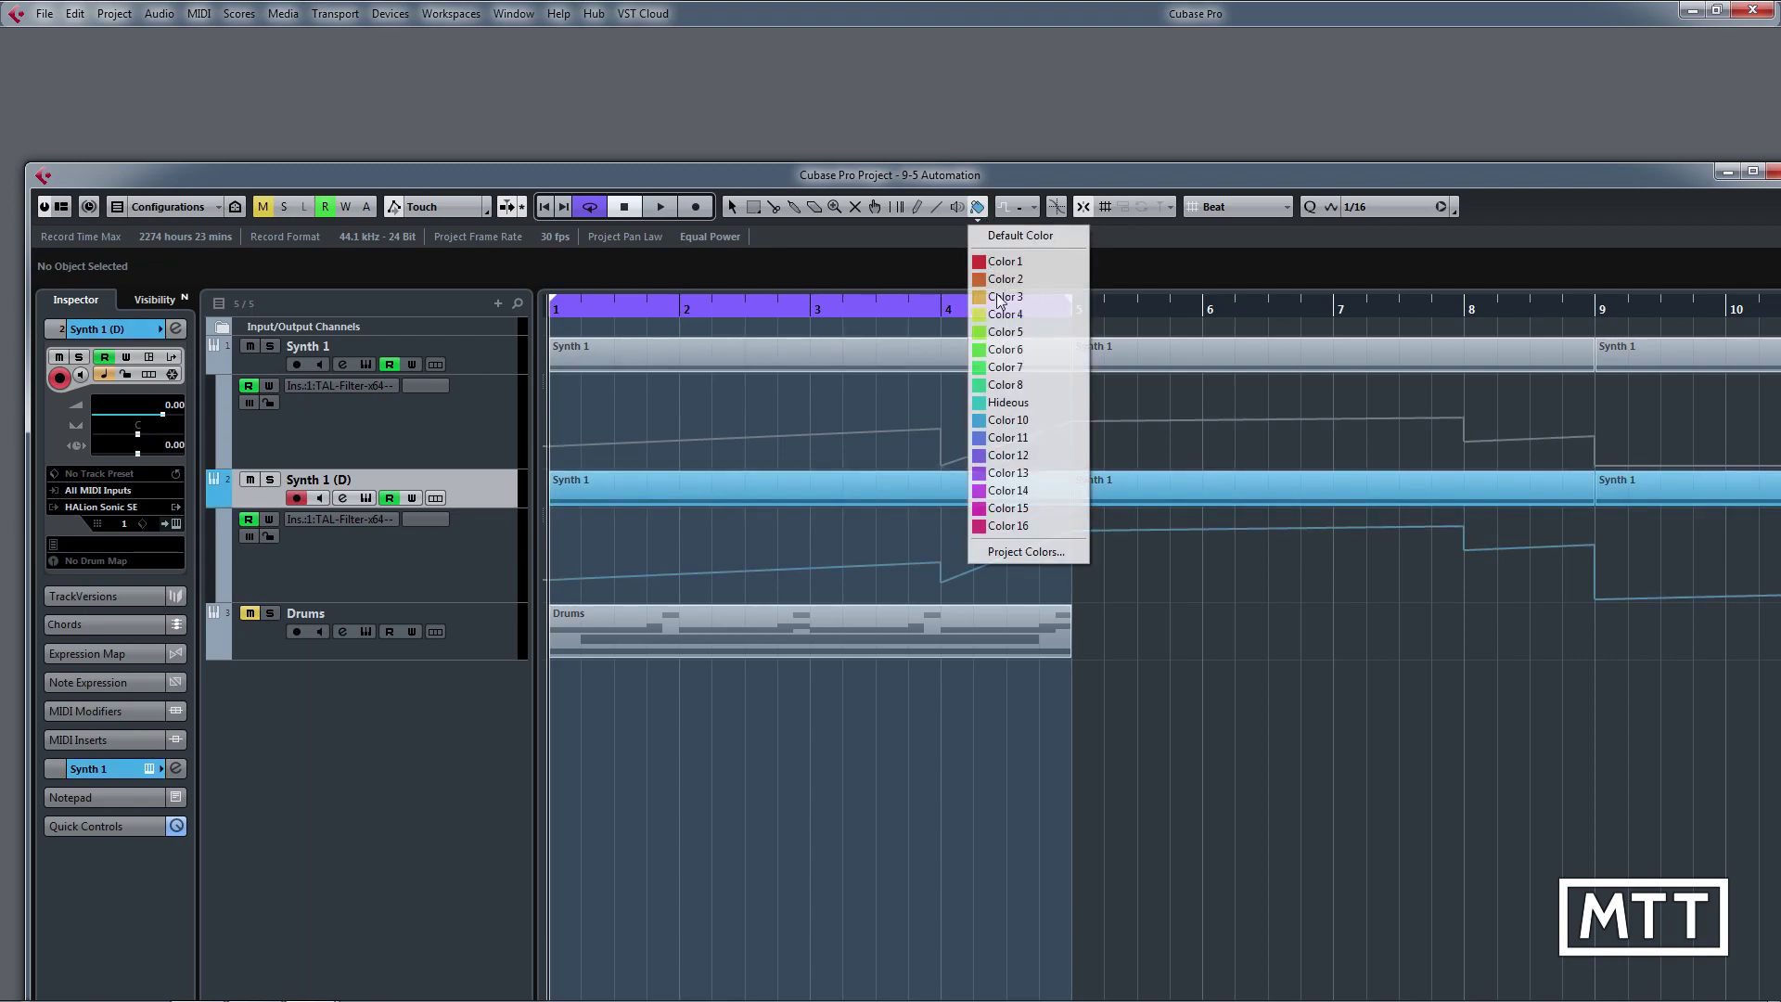
- Reapply Color 10 to Synth 1 (D) and open the Project Colors editor
click(978, 206)
click(1028, 419)
click(978, 206)
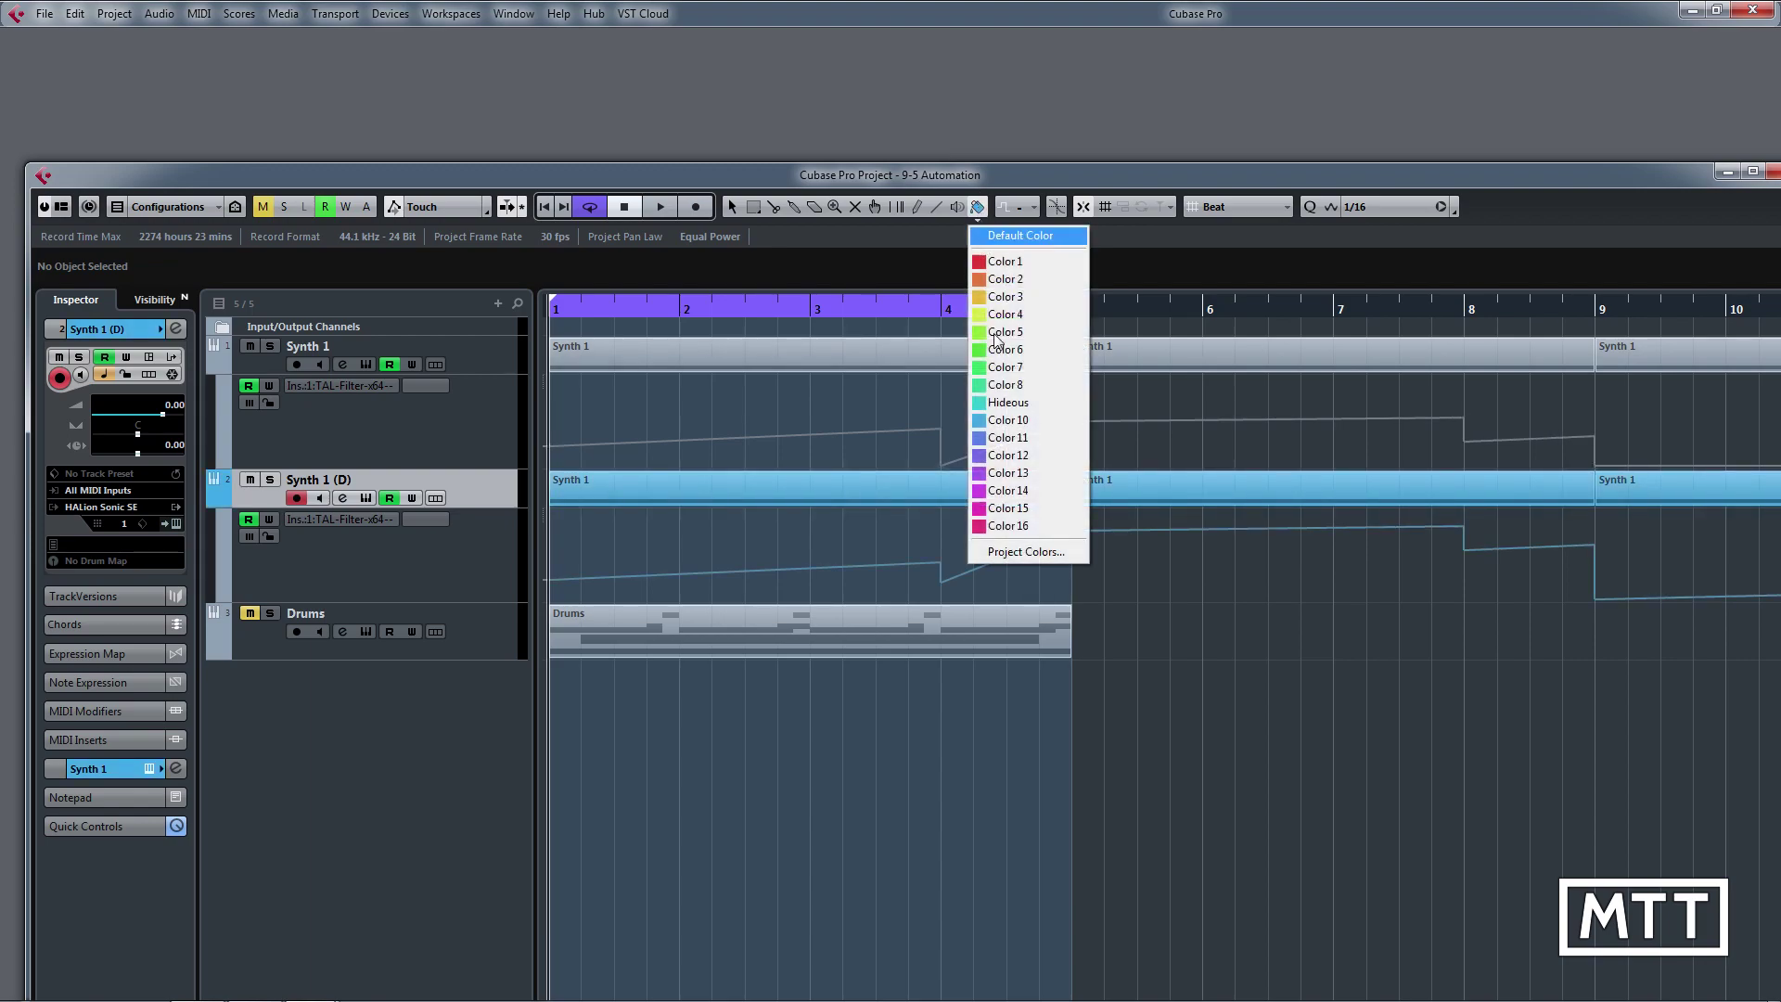
click(1025, 551)
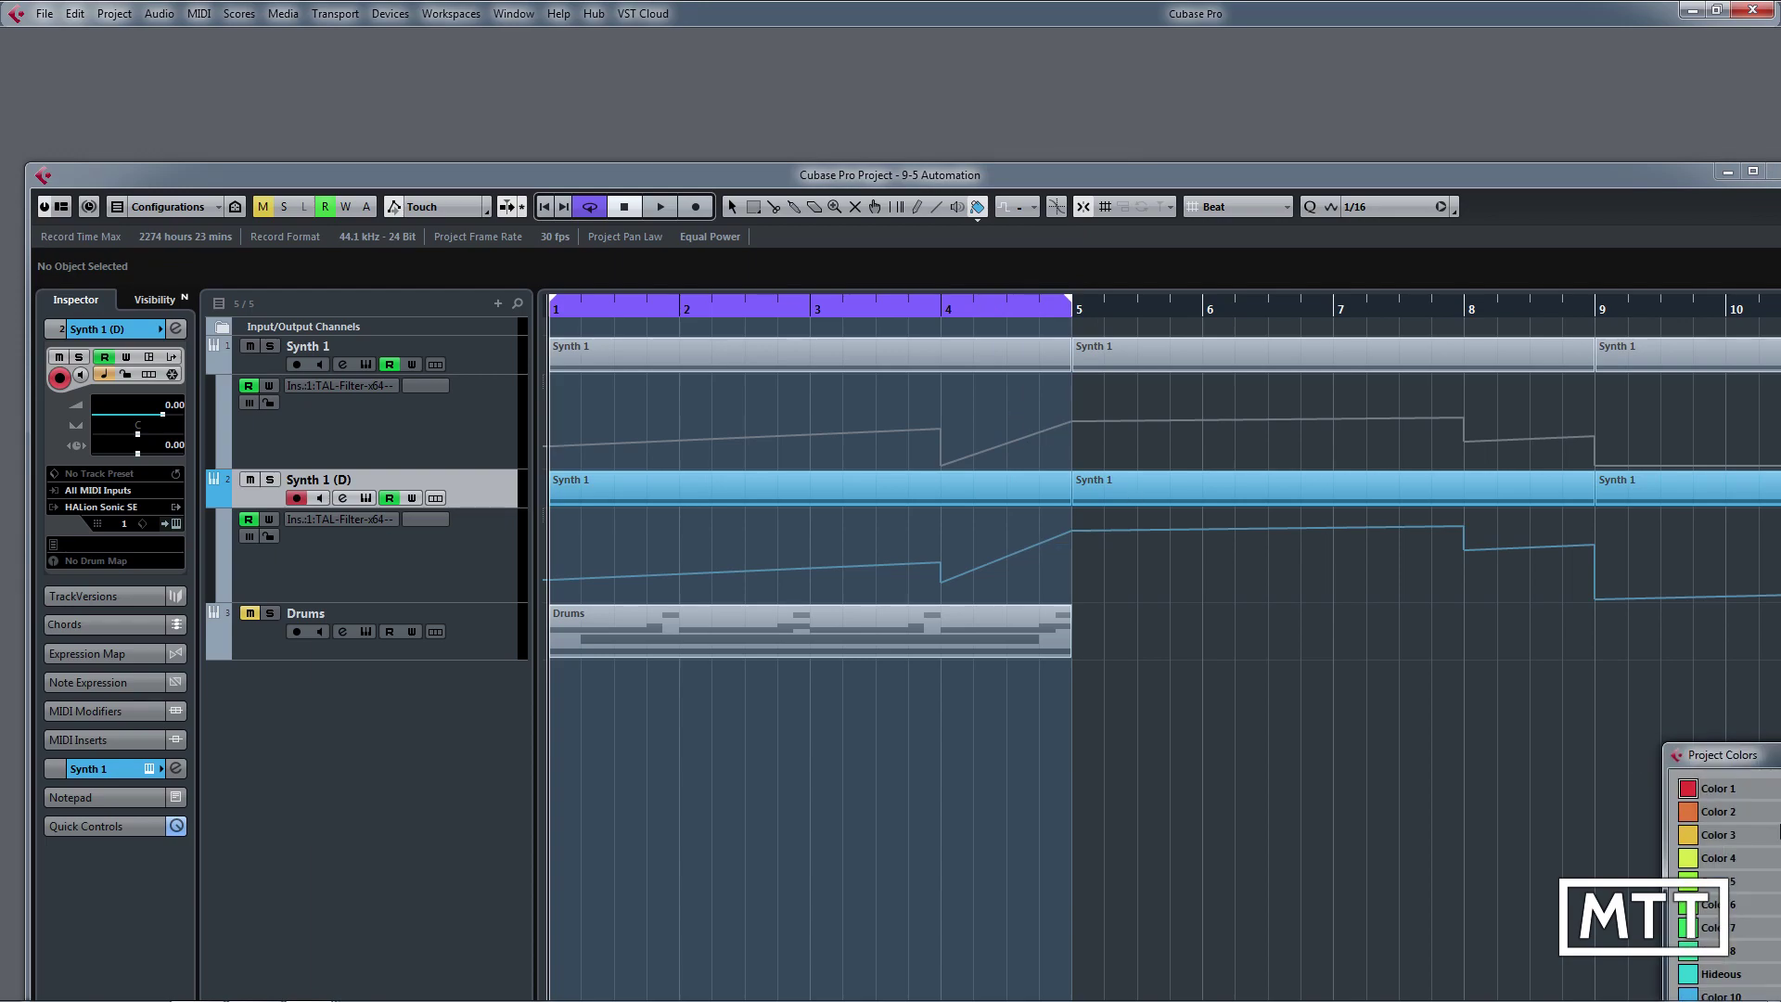
- Rename Color 10 to 'Example', save the set as program defaults, and close Project Colors
drag(1733, 759, 788, 171)
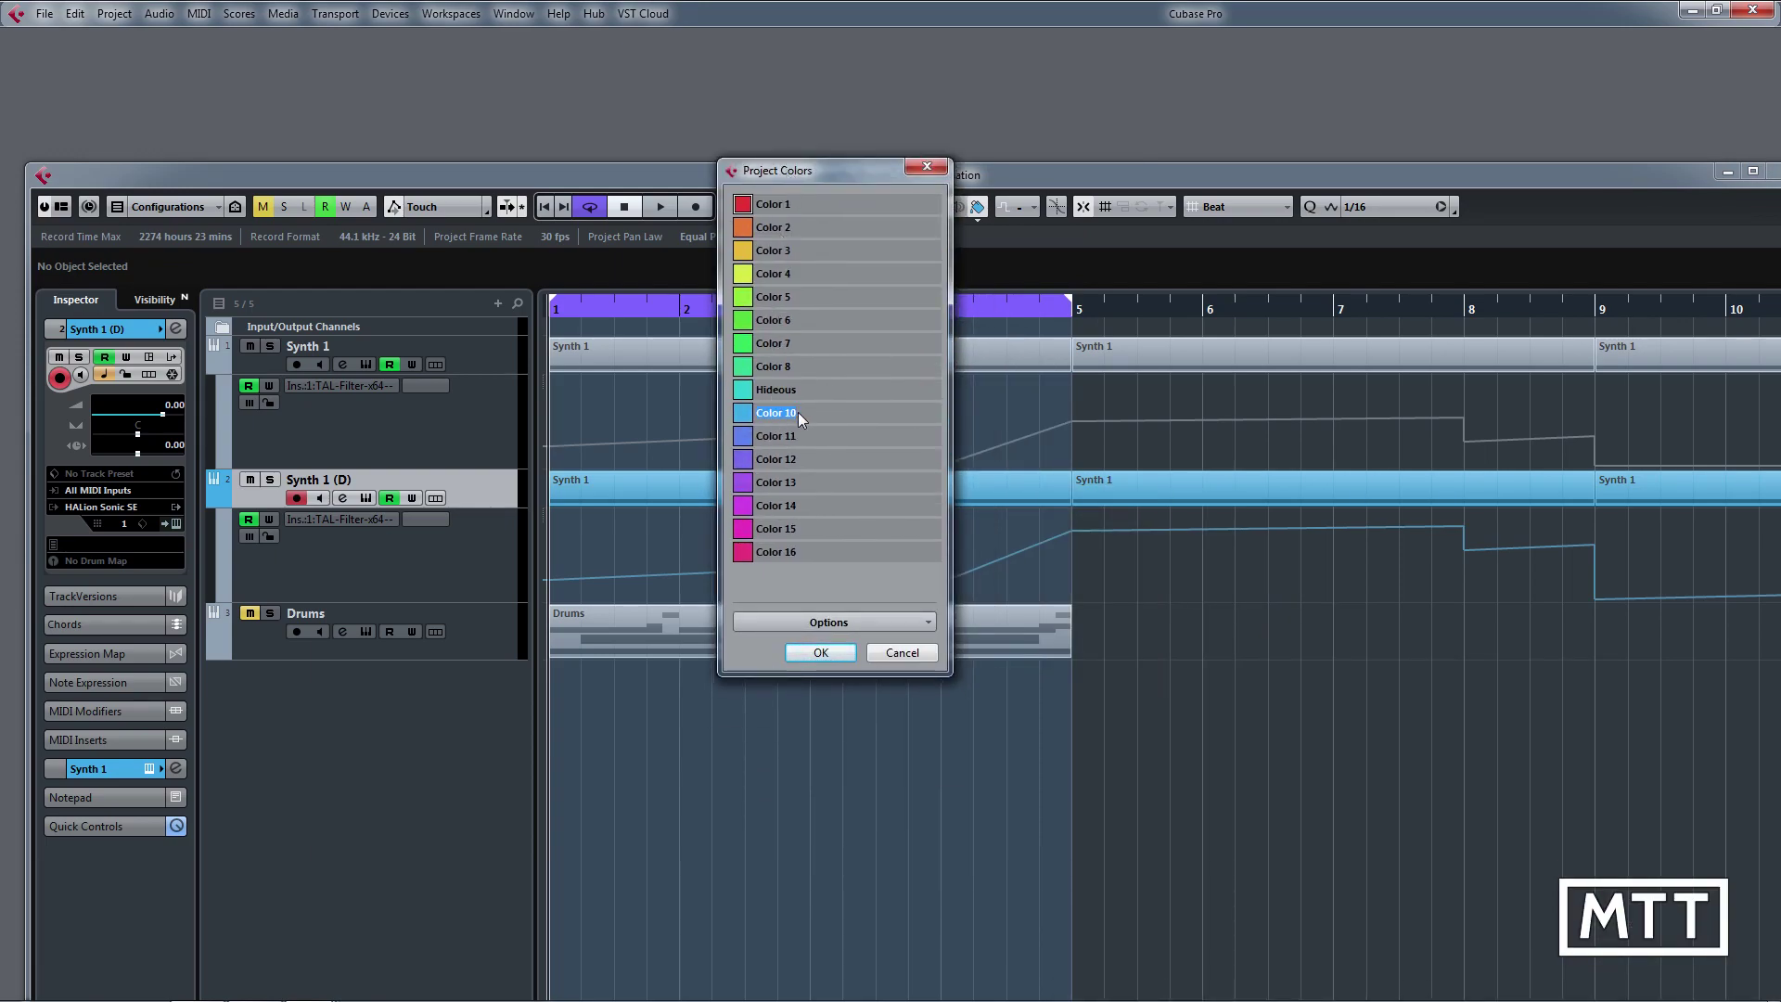
text(Example)
click(859, 620)
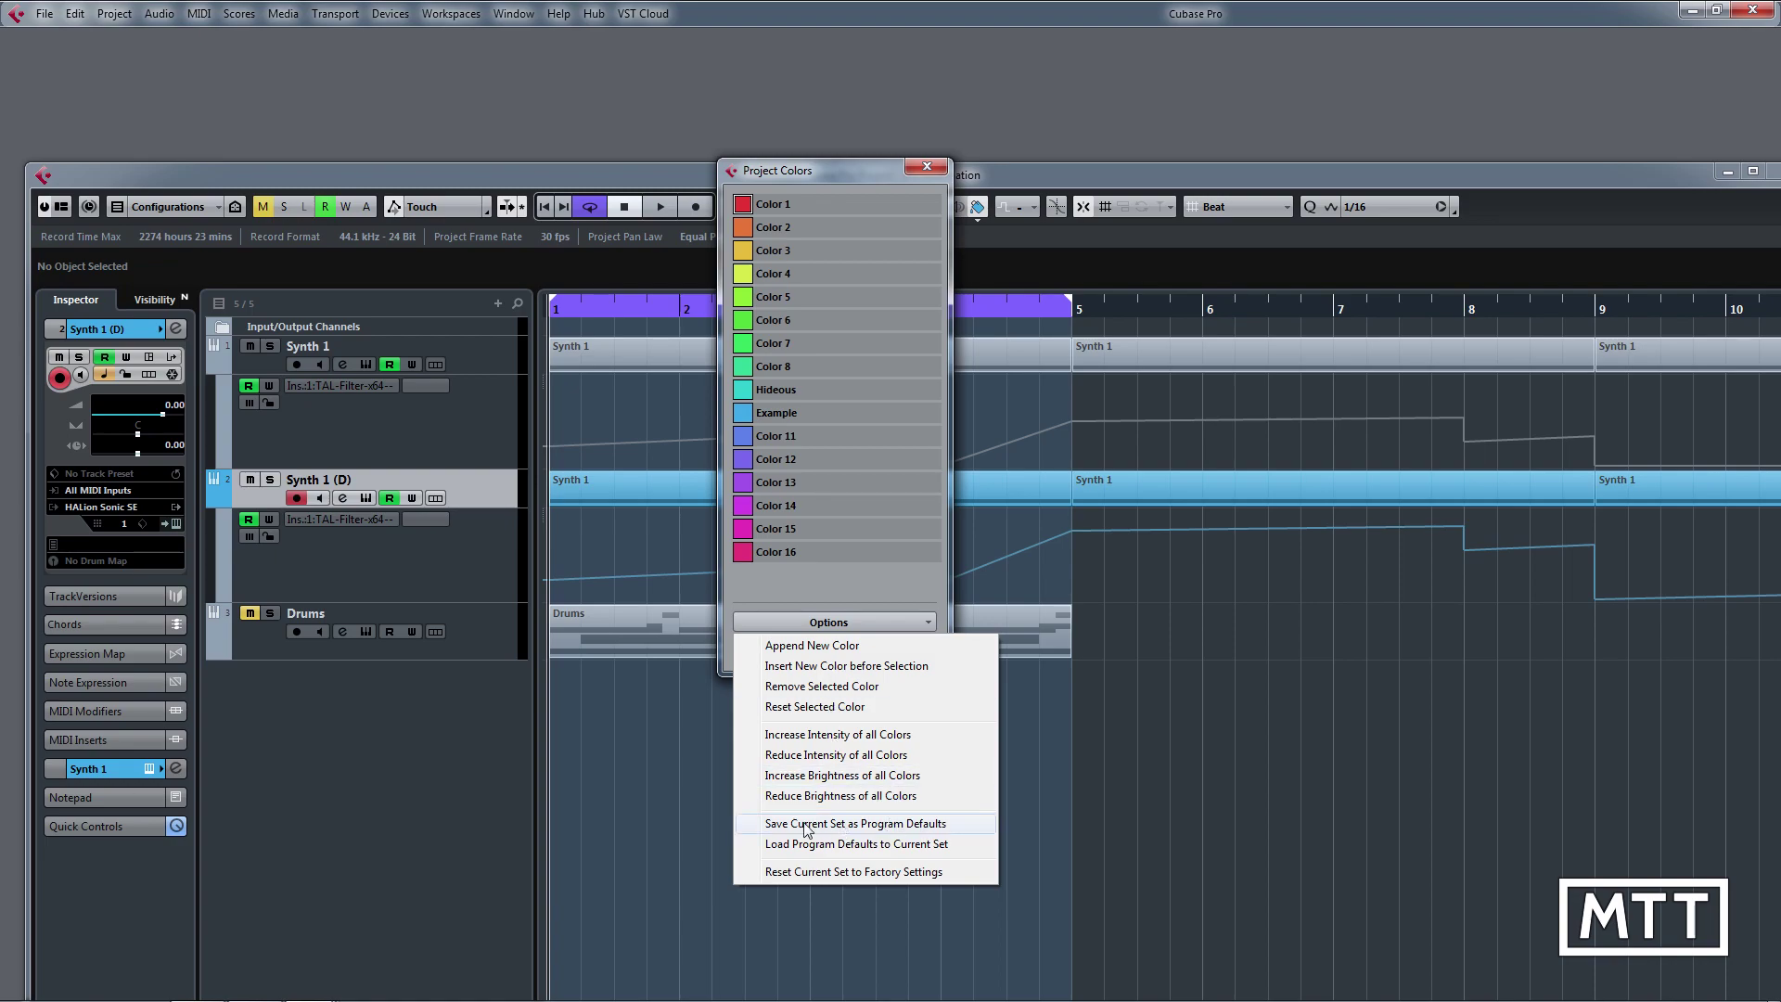
click(872, 825)
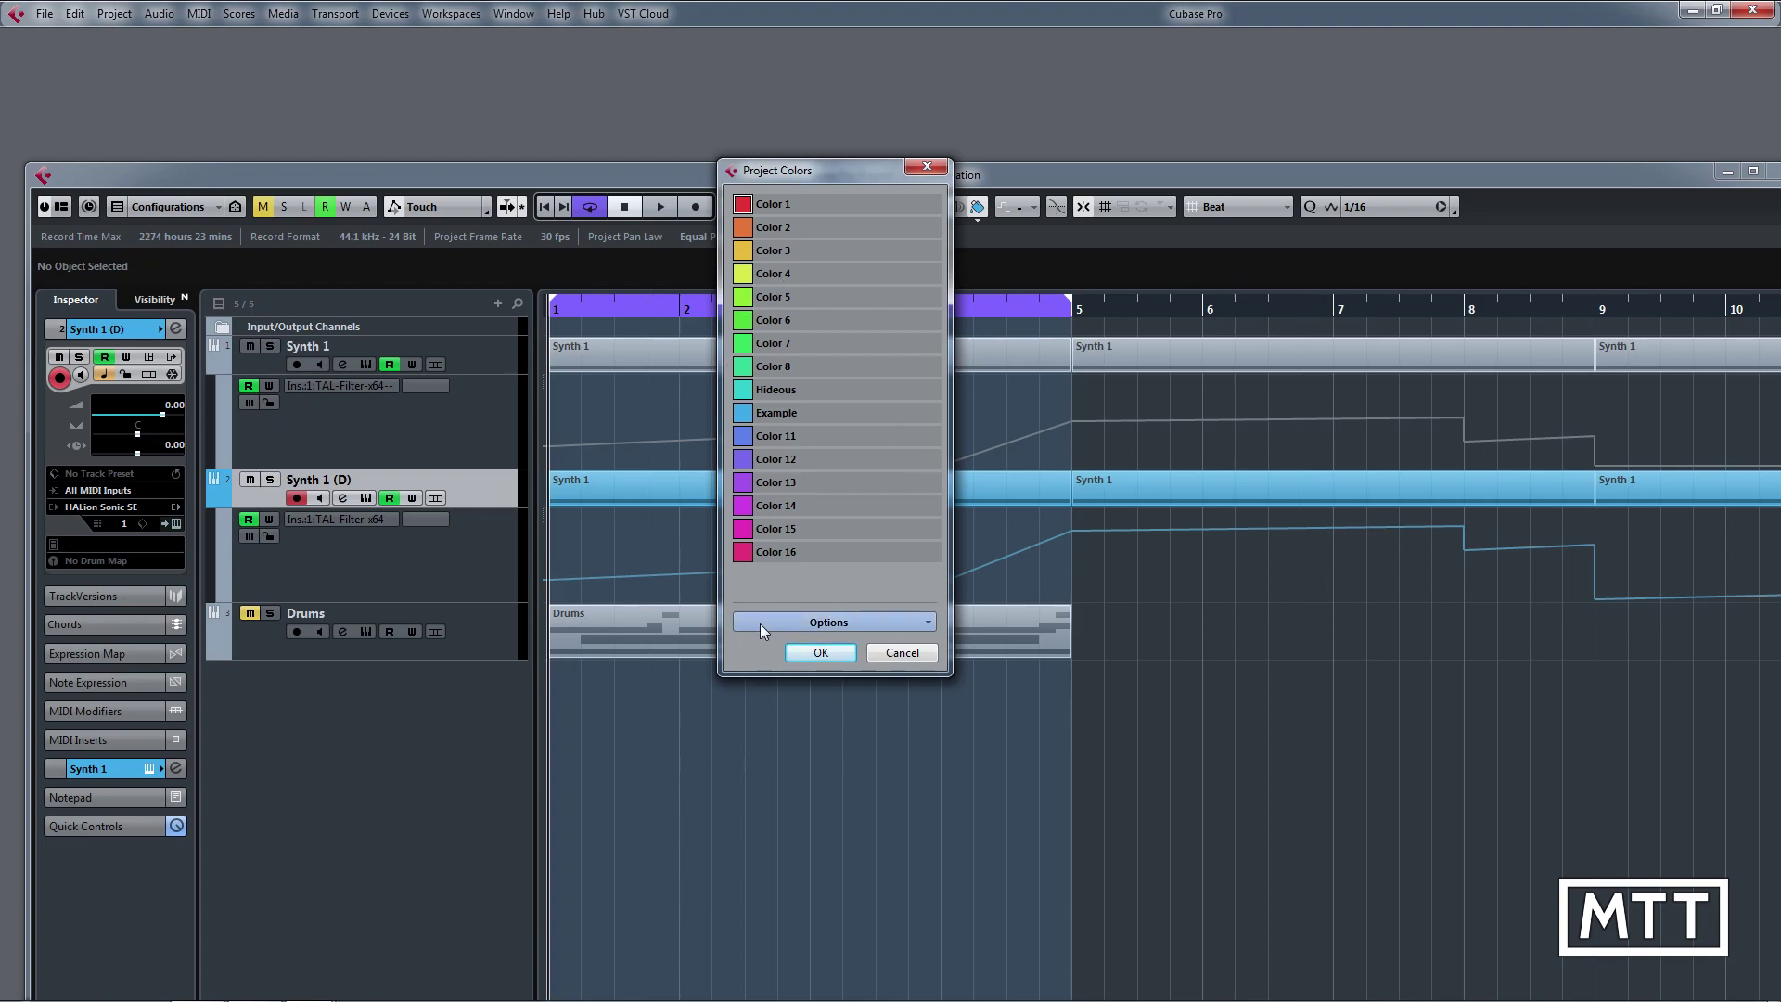
click(817, 652)
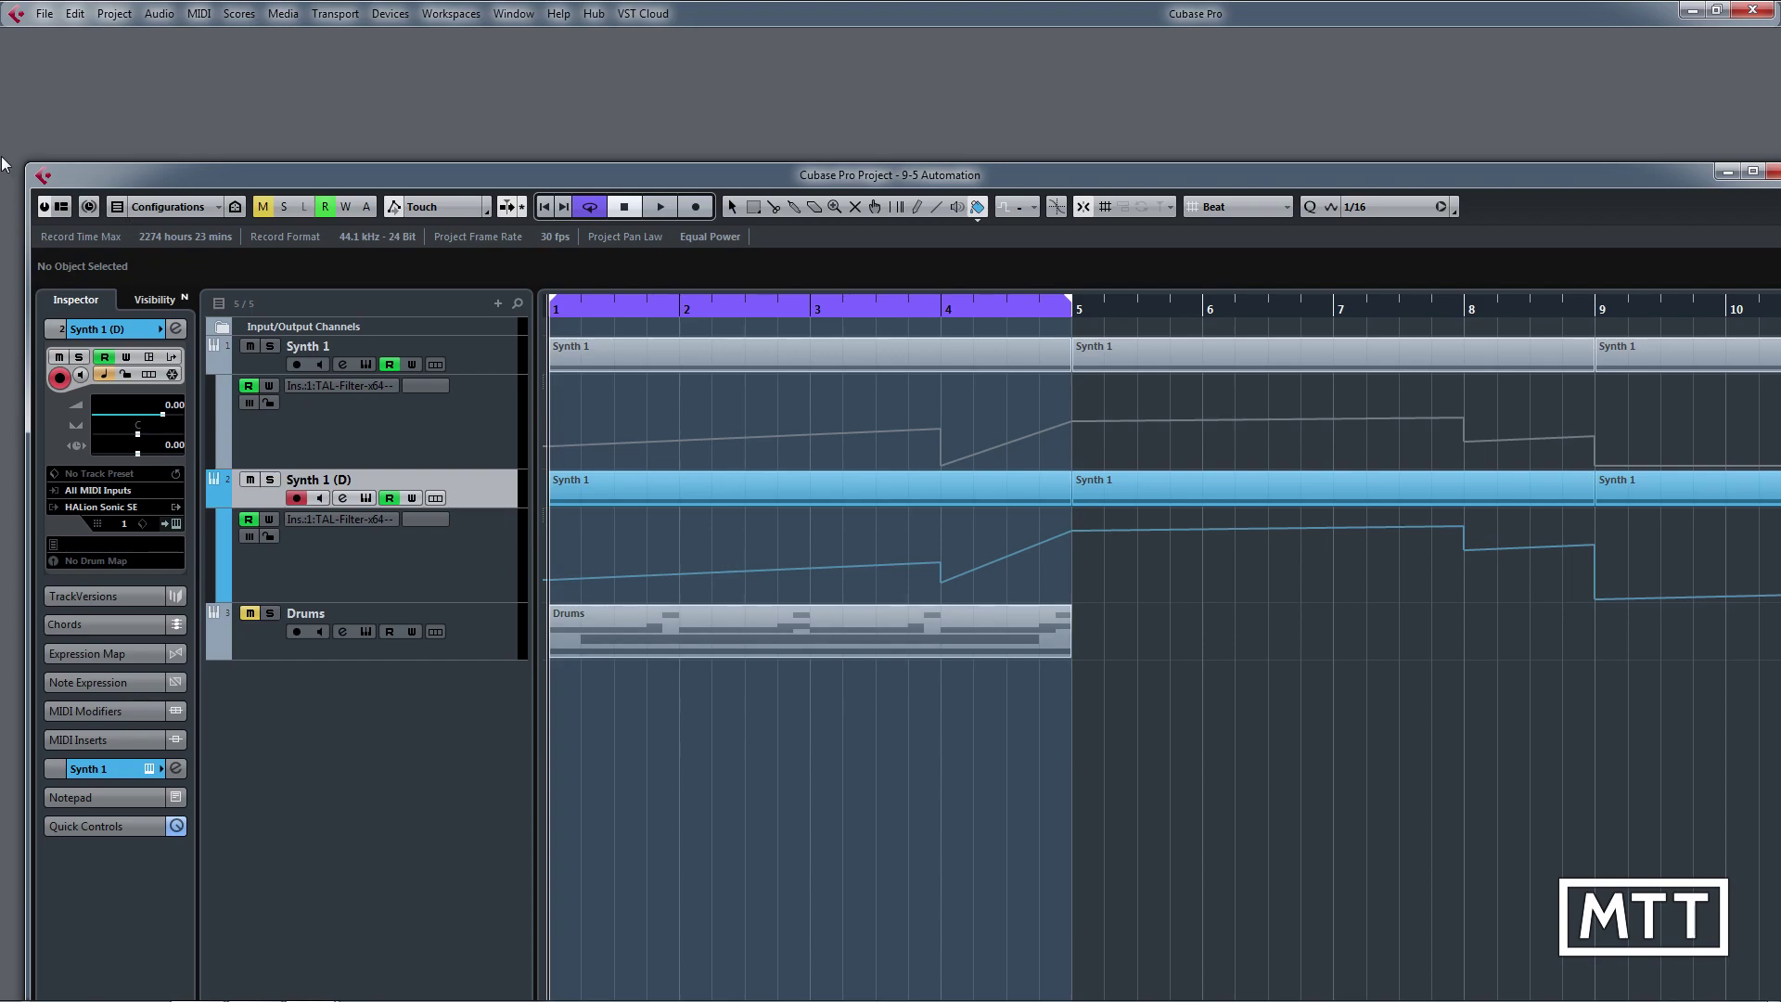
- Close 9-5 Automation without saving, hide the VST Performance meter, and quit Cubase
click(43, 175)
click(43, 175)
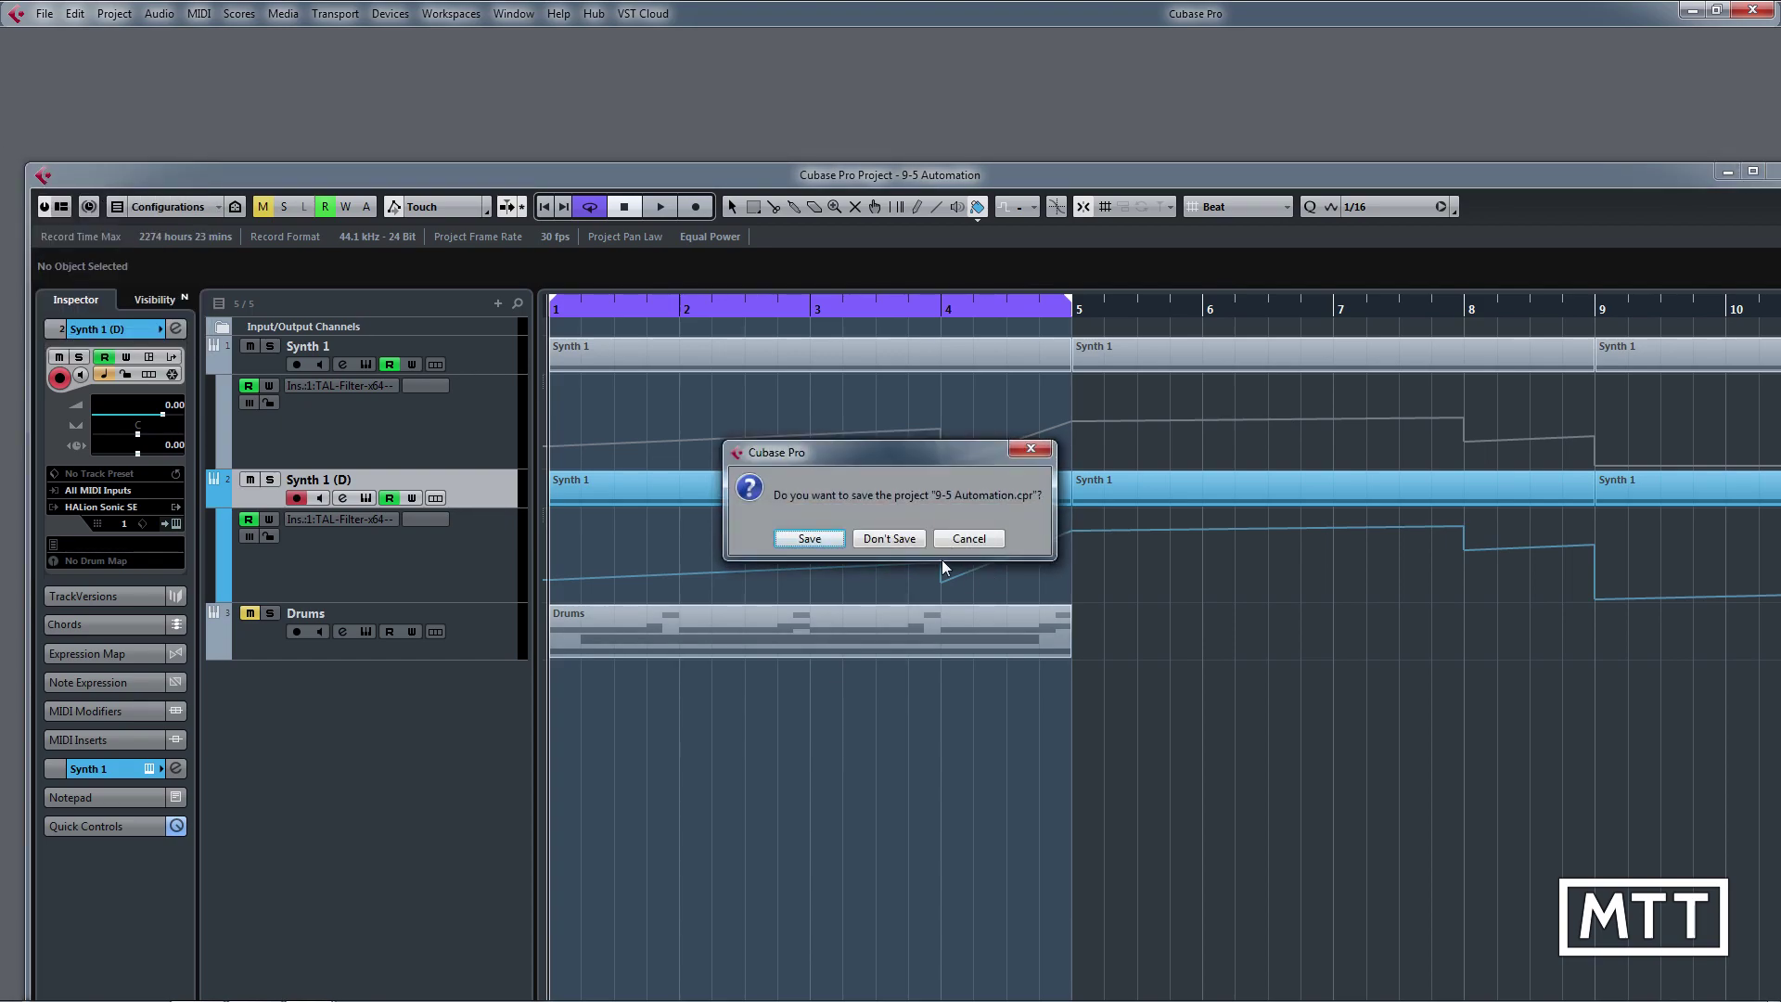
click(881, 540)
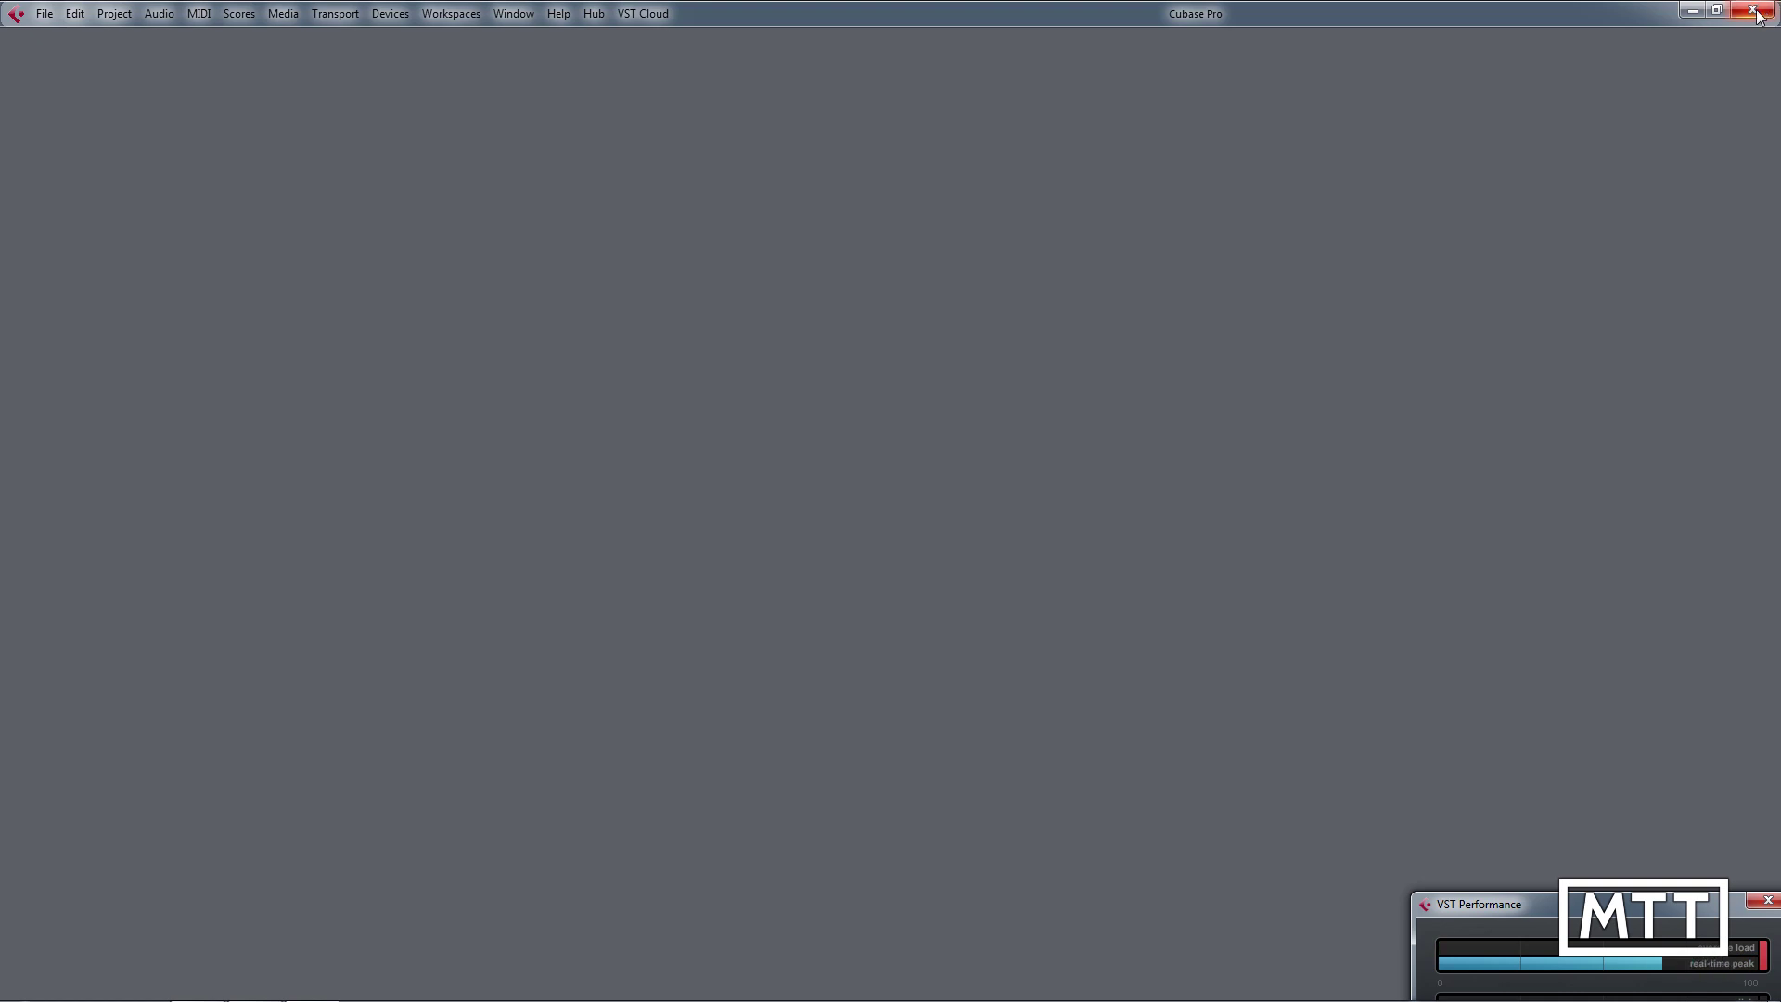
key(F12)
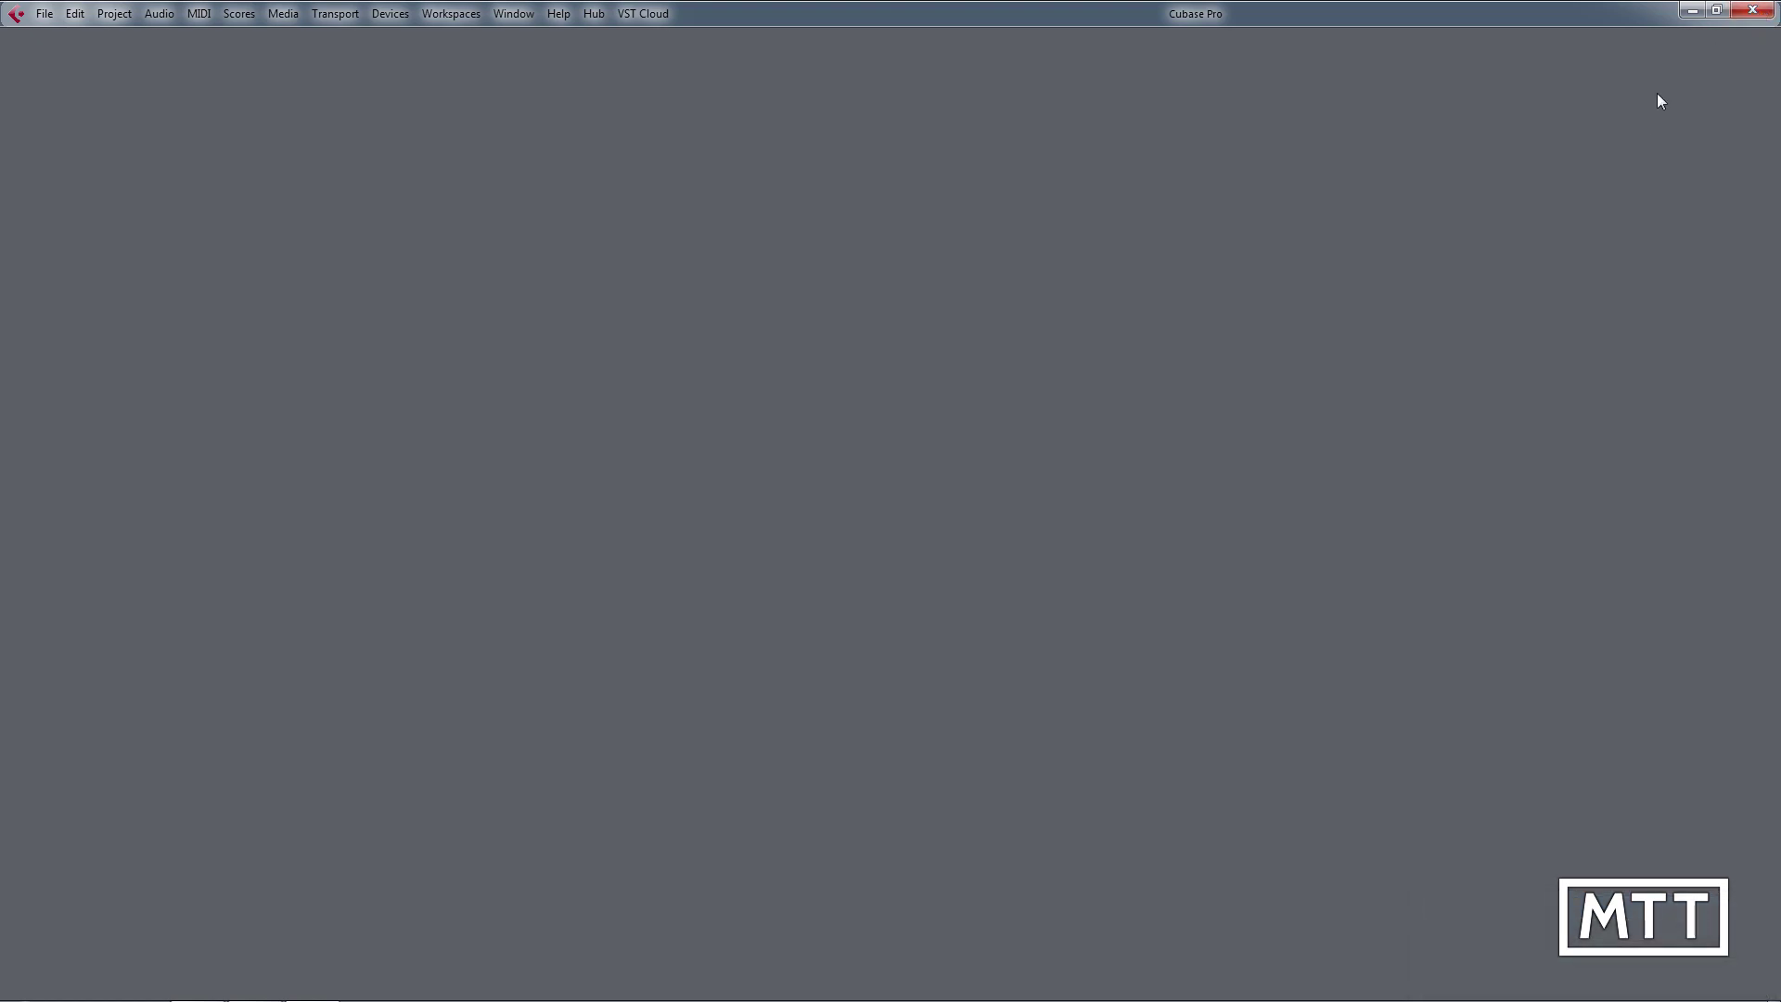
click(1742, 19)
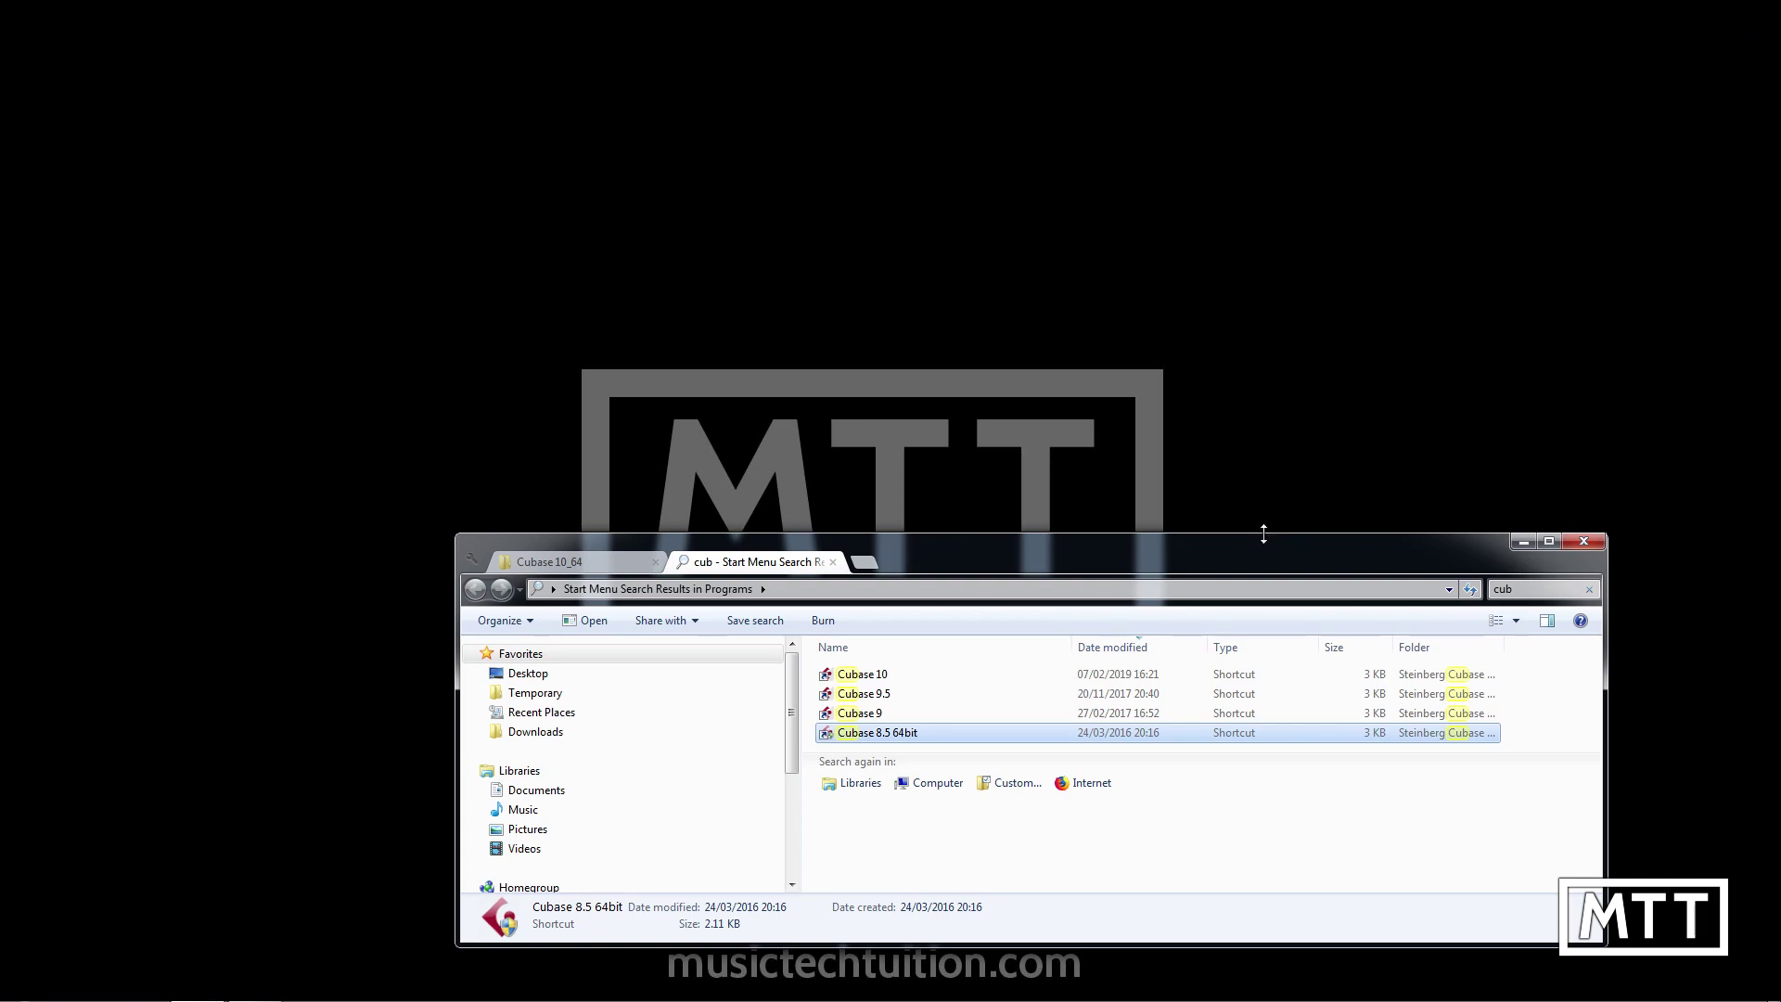
- Enlarge Explorer and move from the Cubase 10_64 settings folder up to the home folder with AppData
drag(1264, 535, 1305, 190)
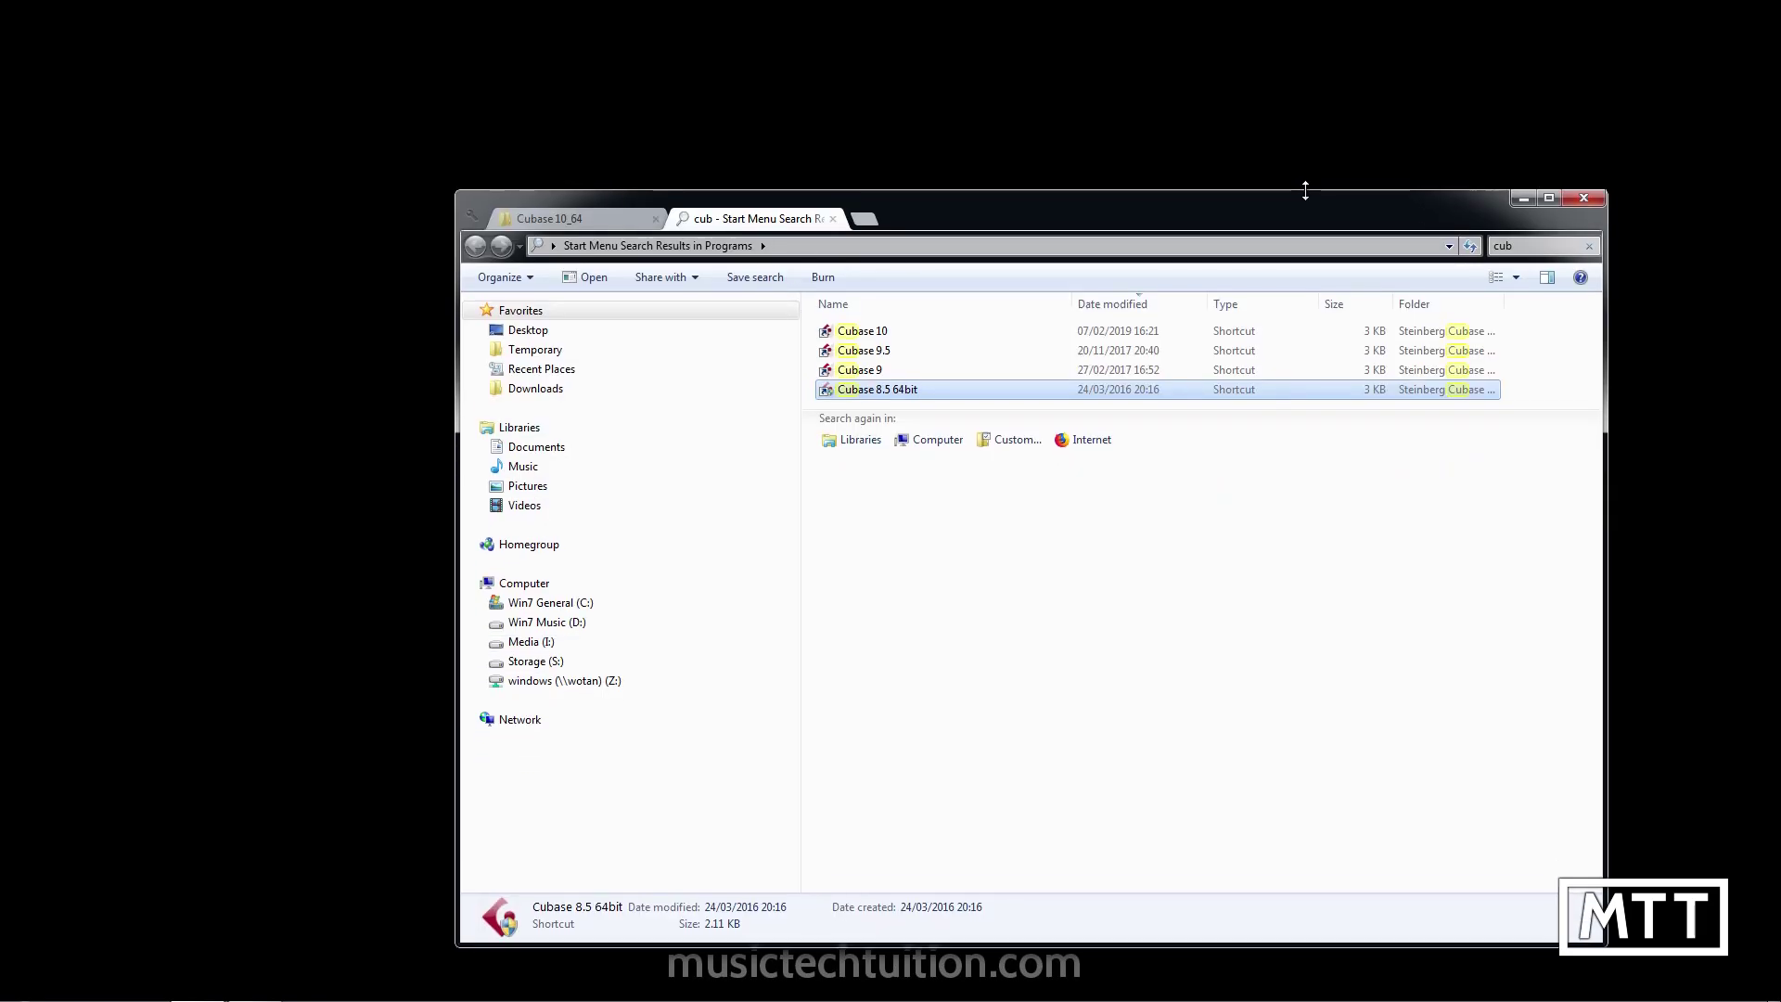
click(583, 217)
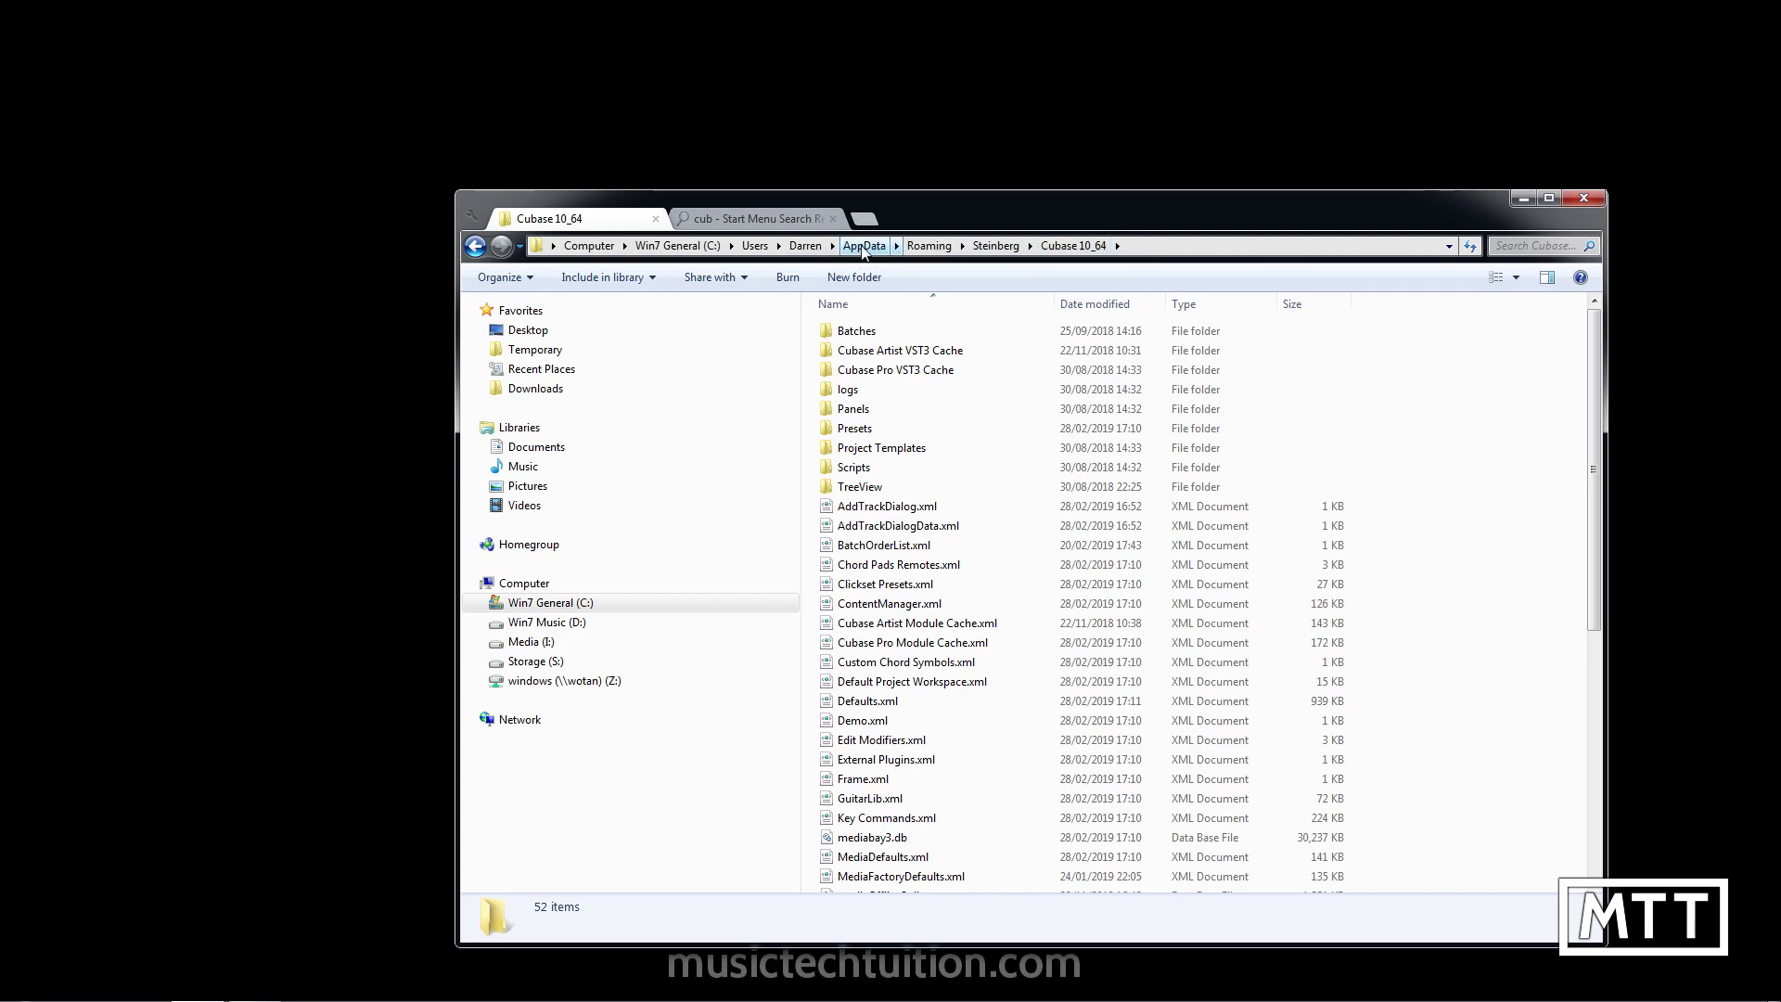
click(805, 249)
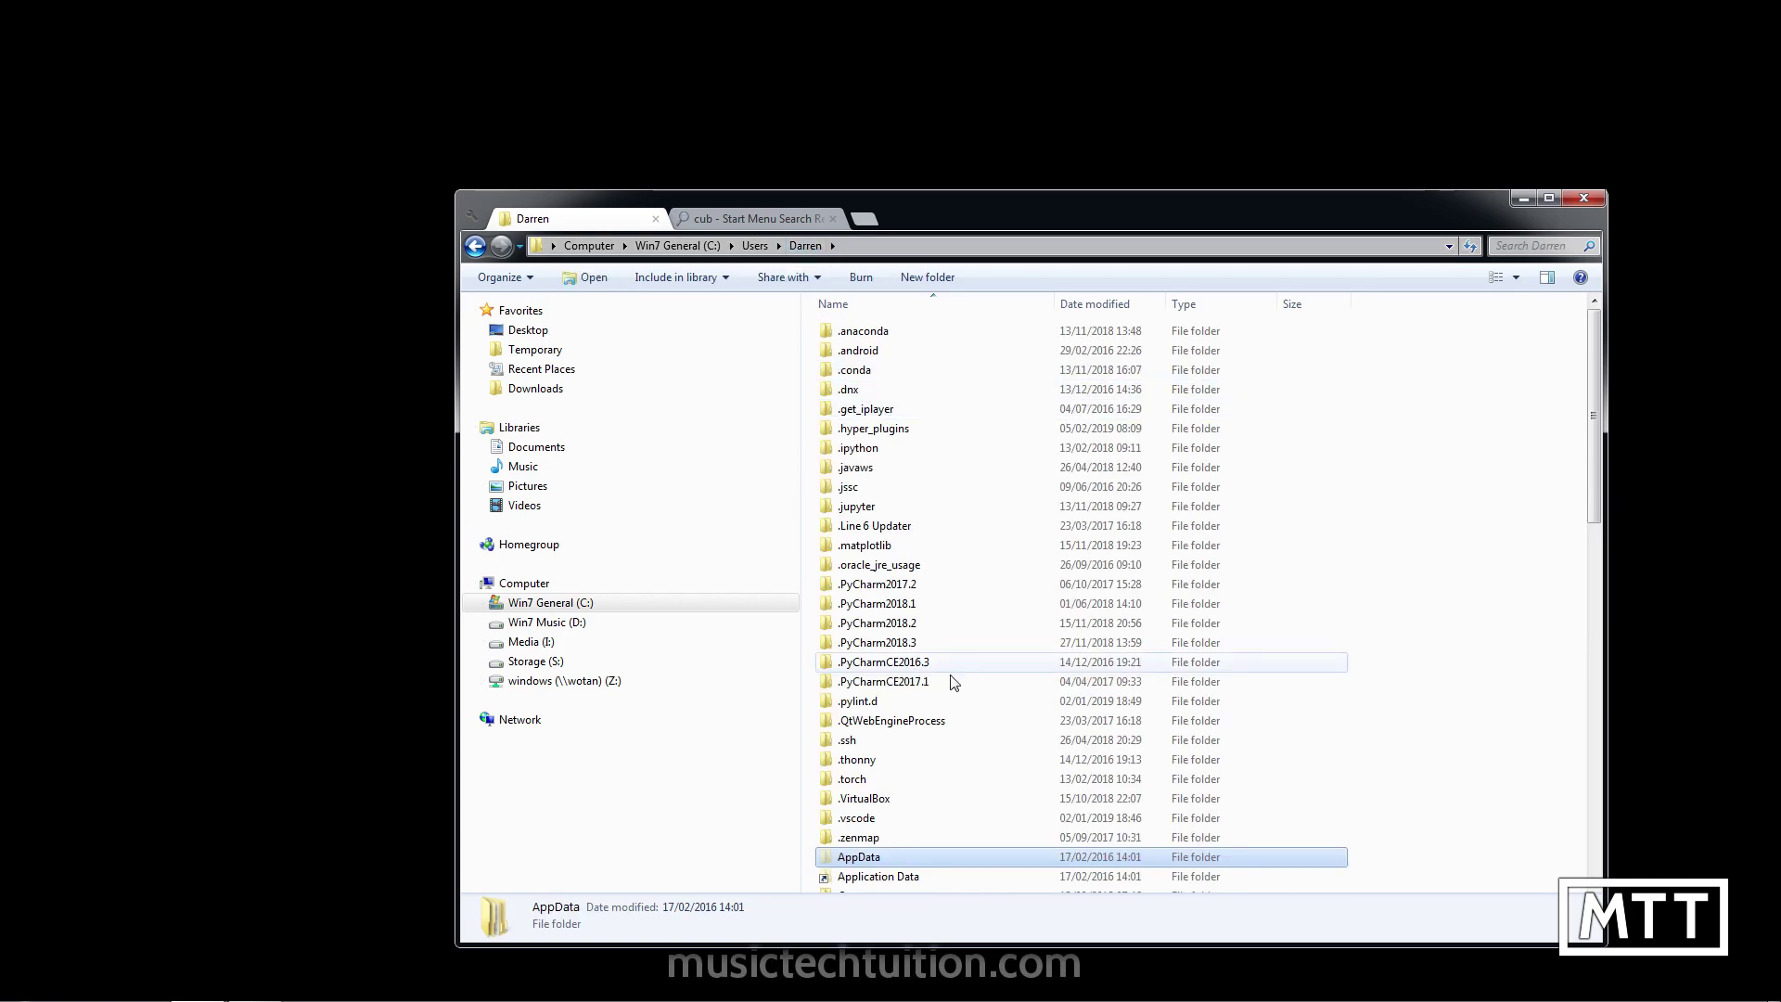
scroll(910, 668, down, 2)
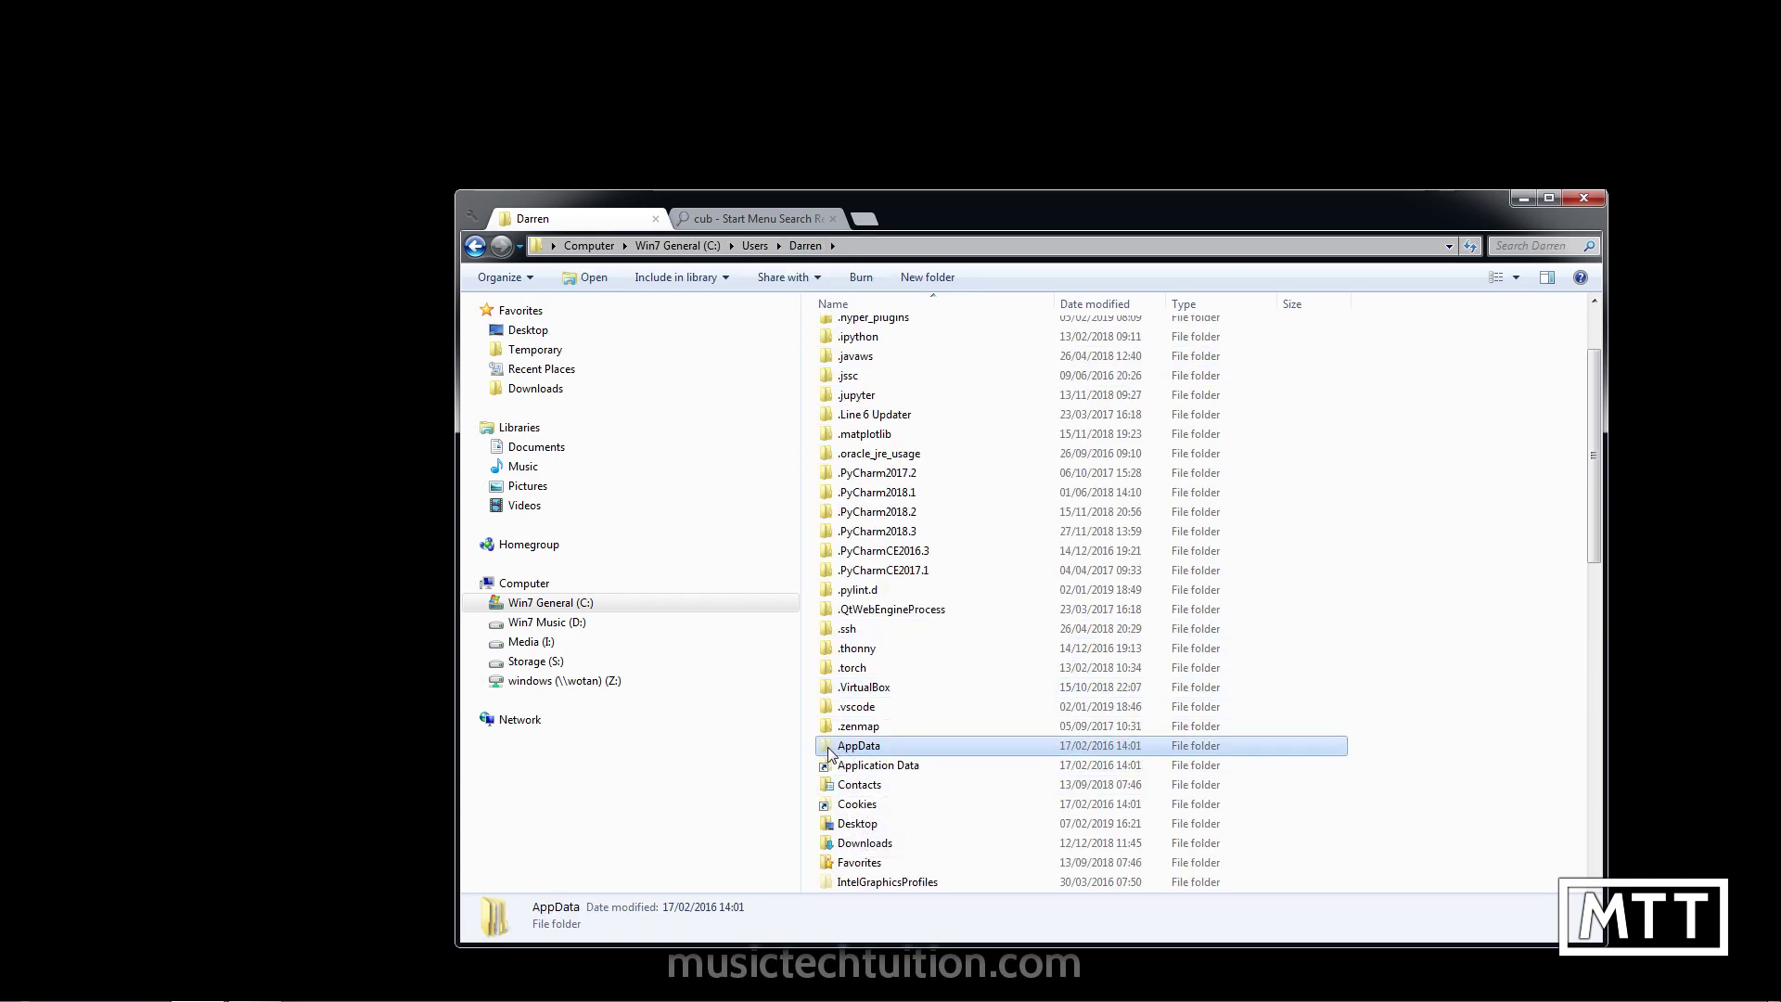
click(533, 280)
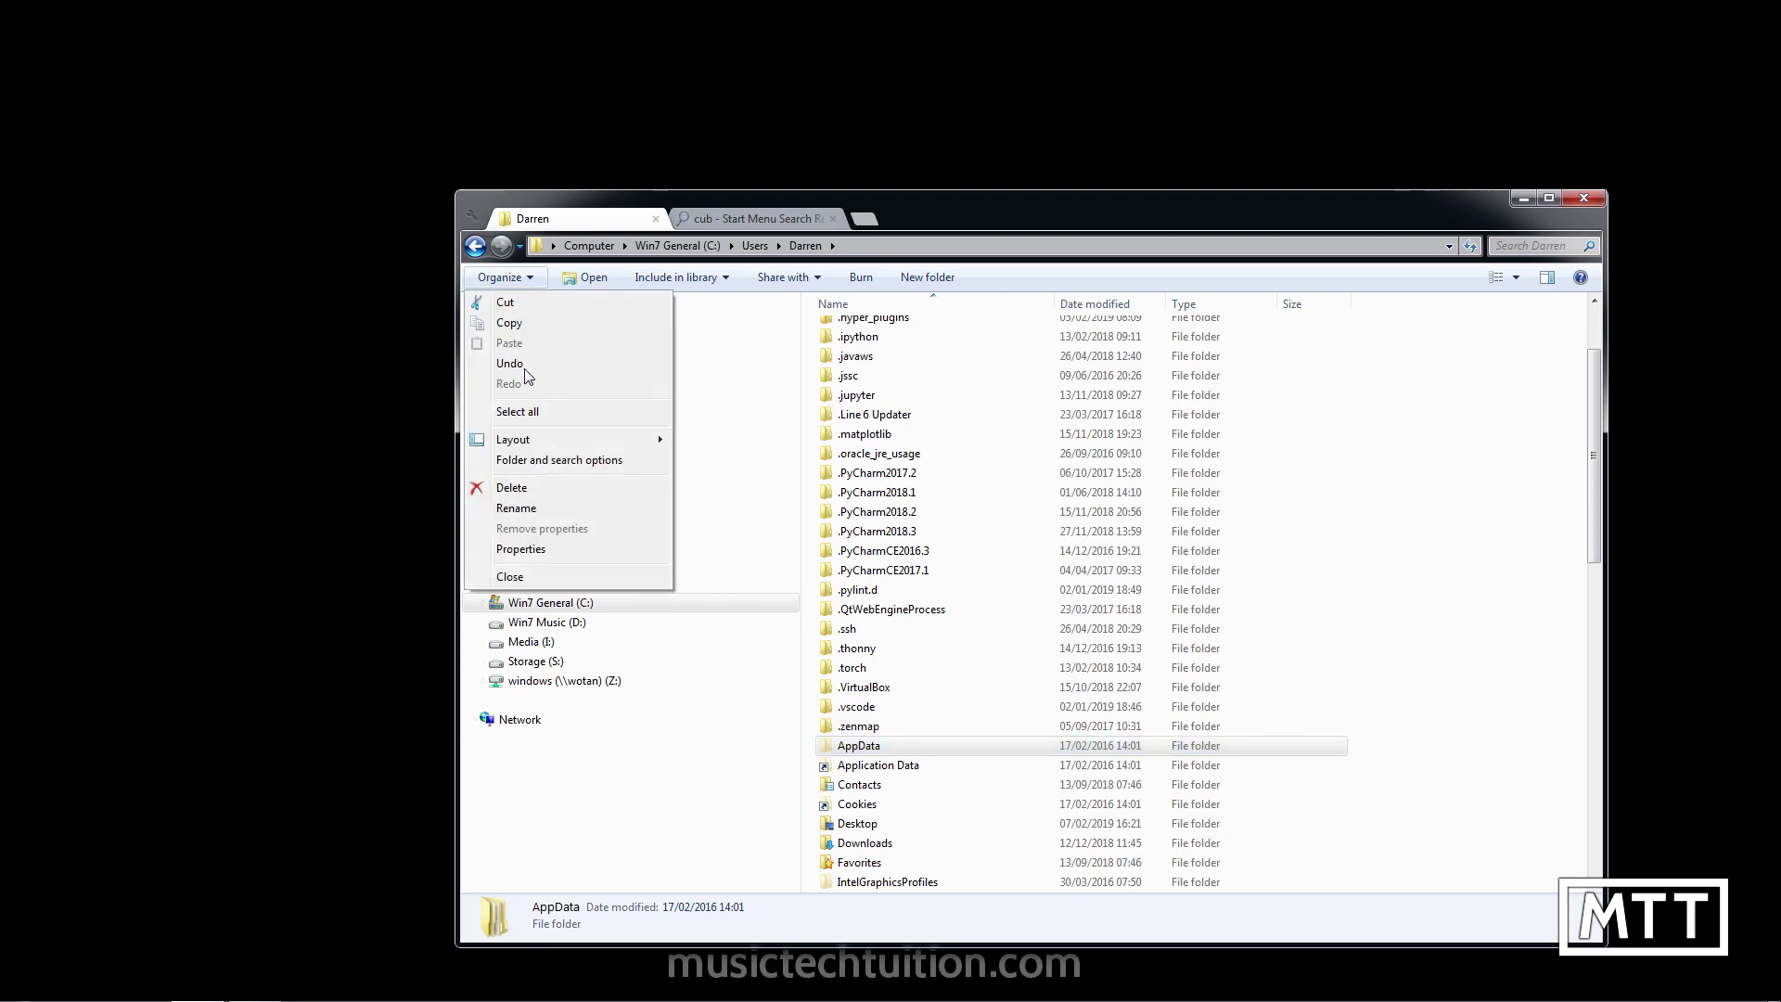
- Verify hidden files are shown in Folder Options' View settings, cancel, and return to Cubase 10_64
click(535, 465)
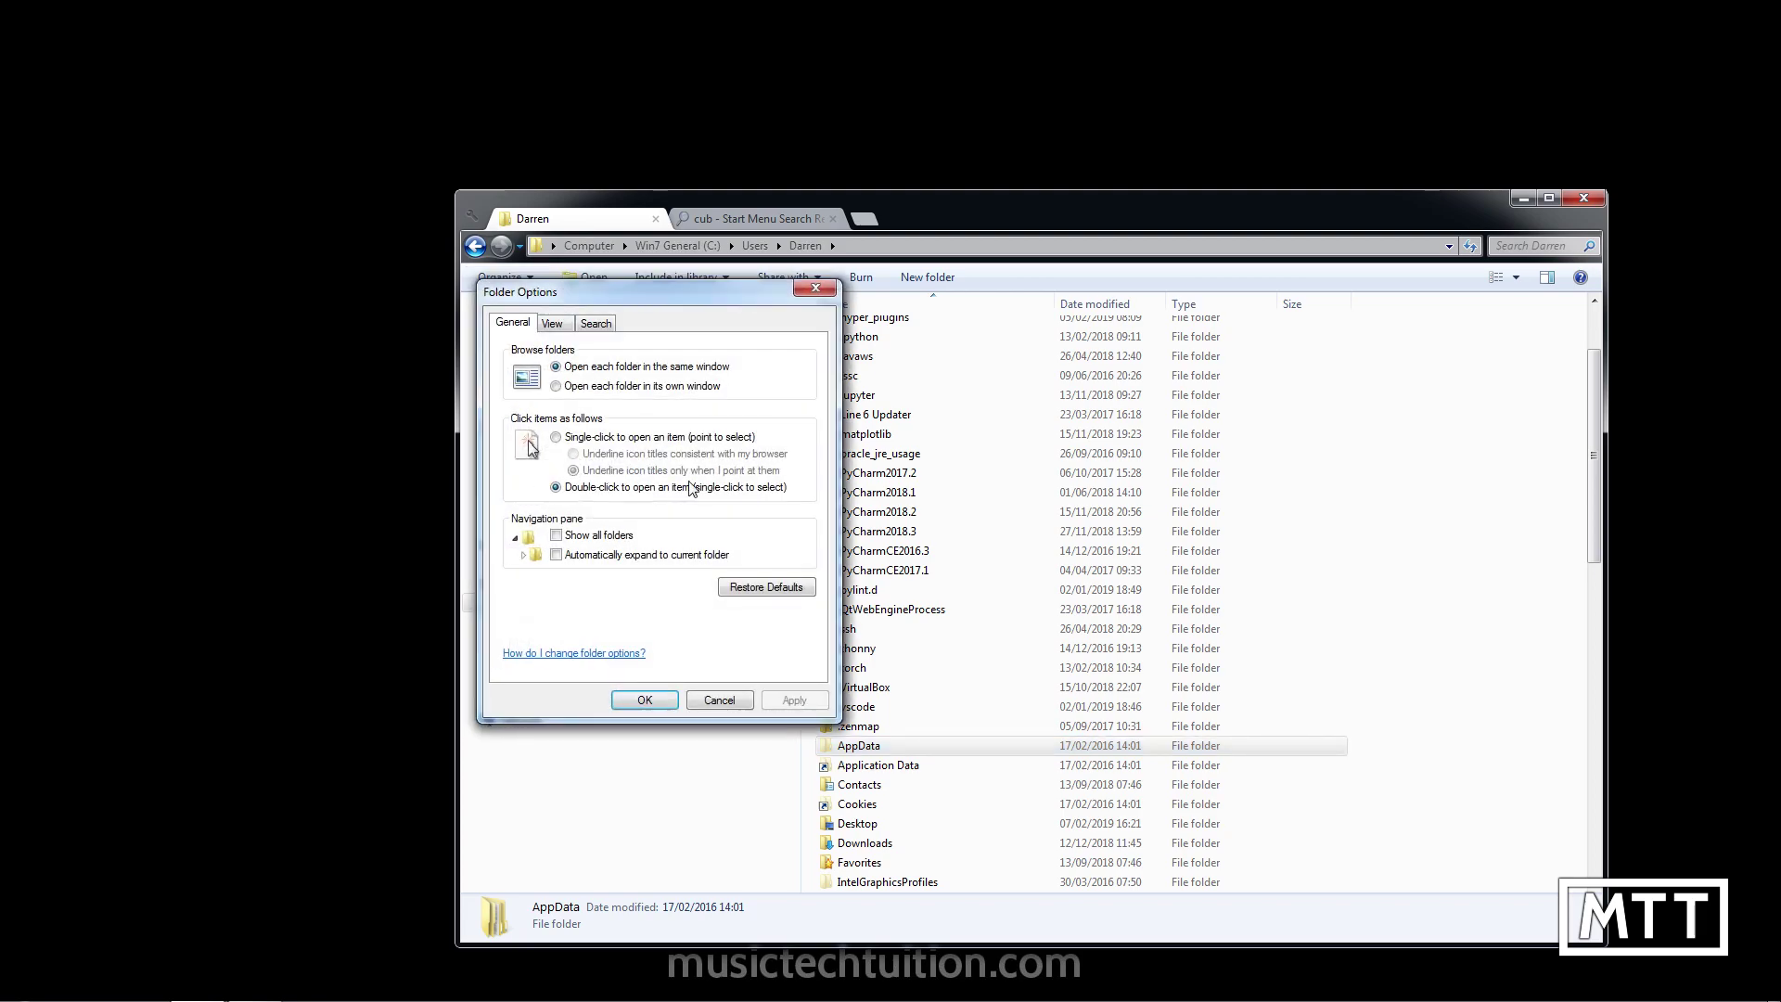
click(555, 322)
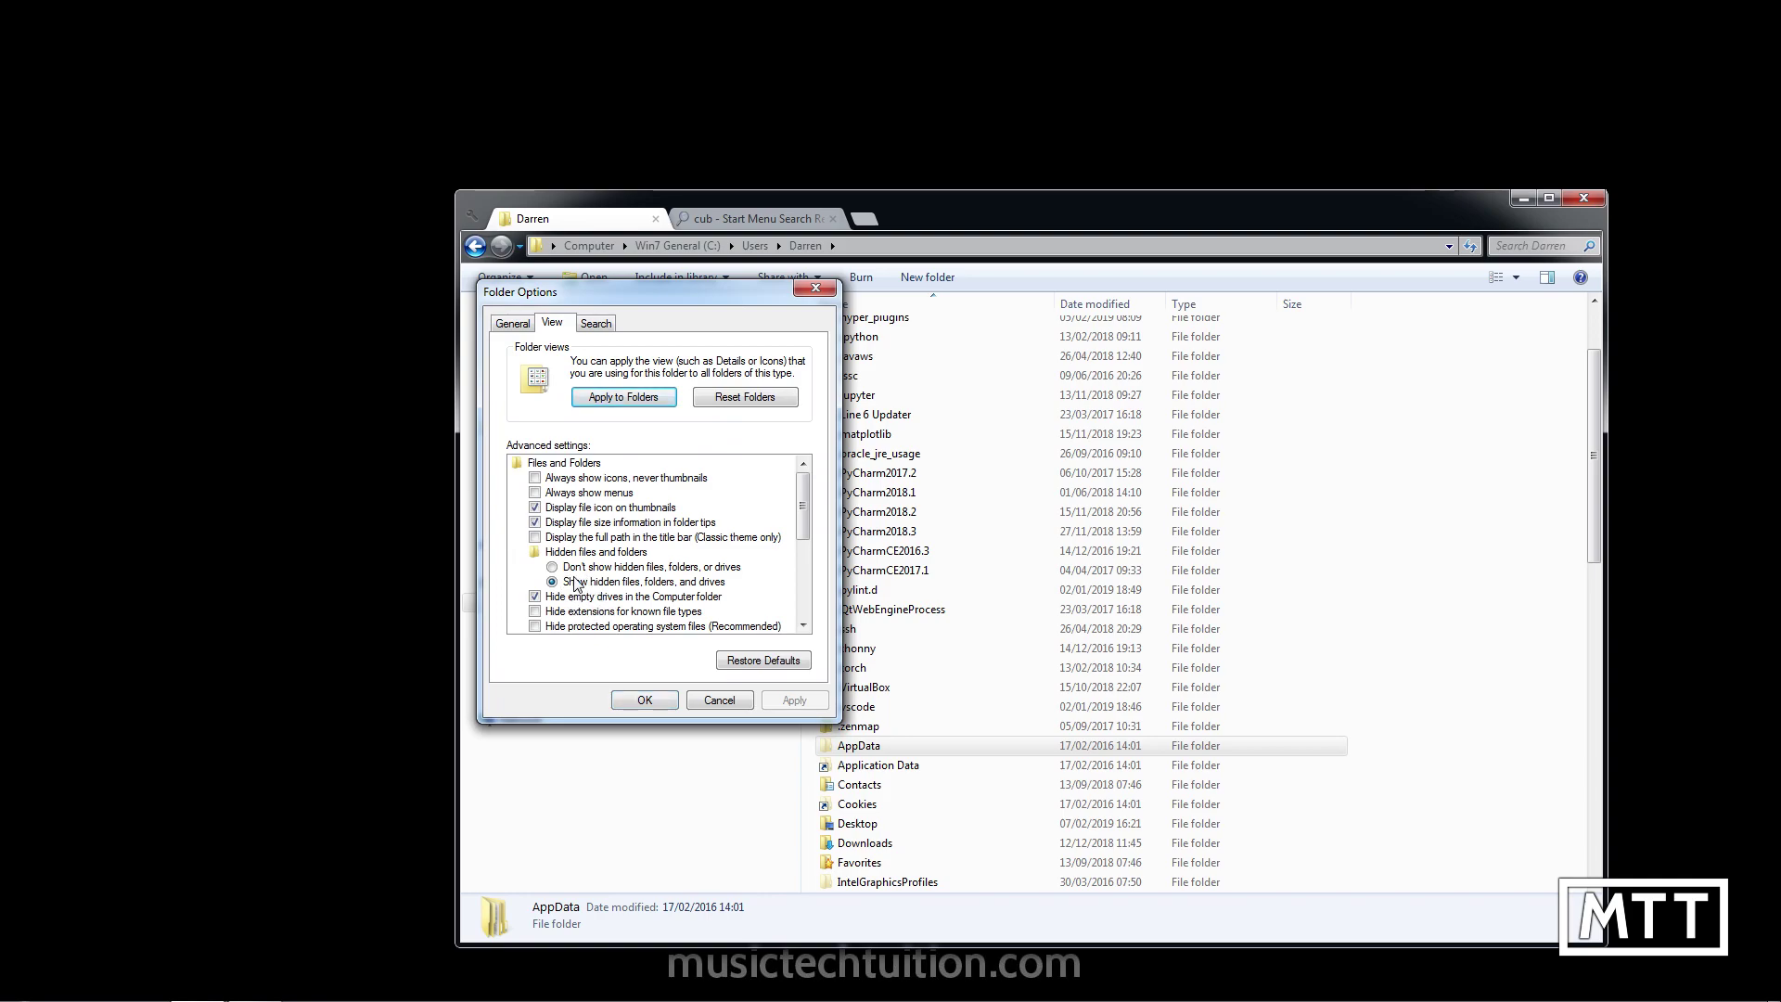
click(720, 701)
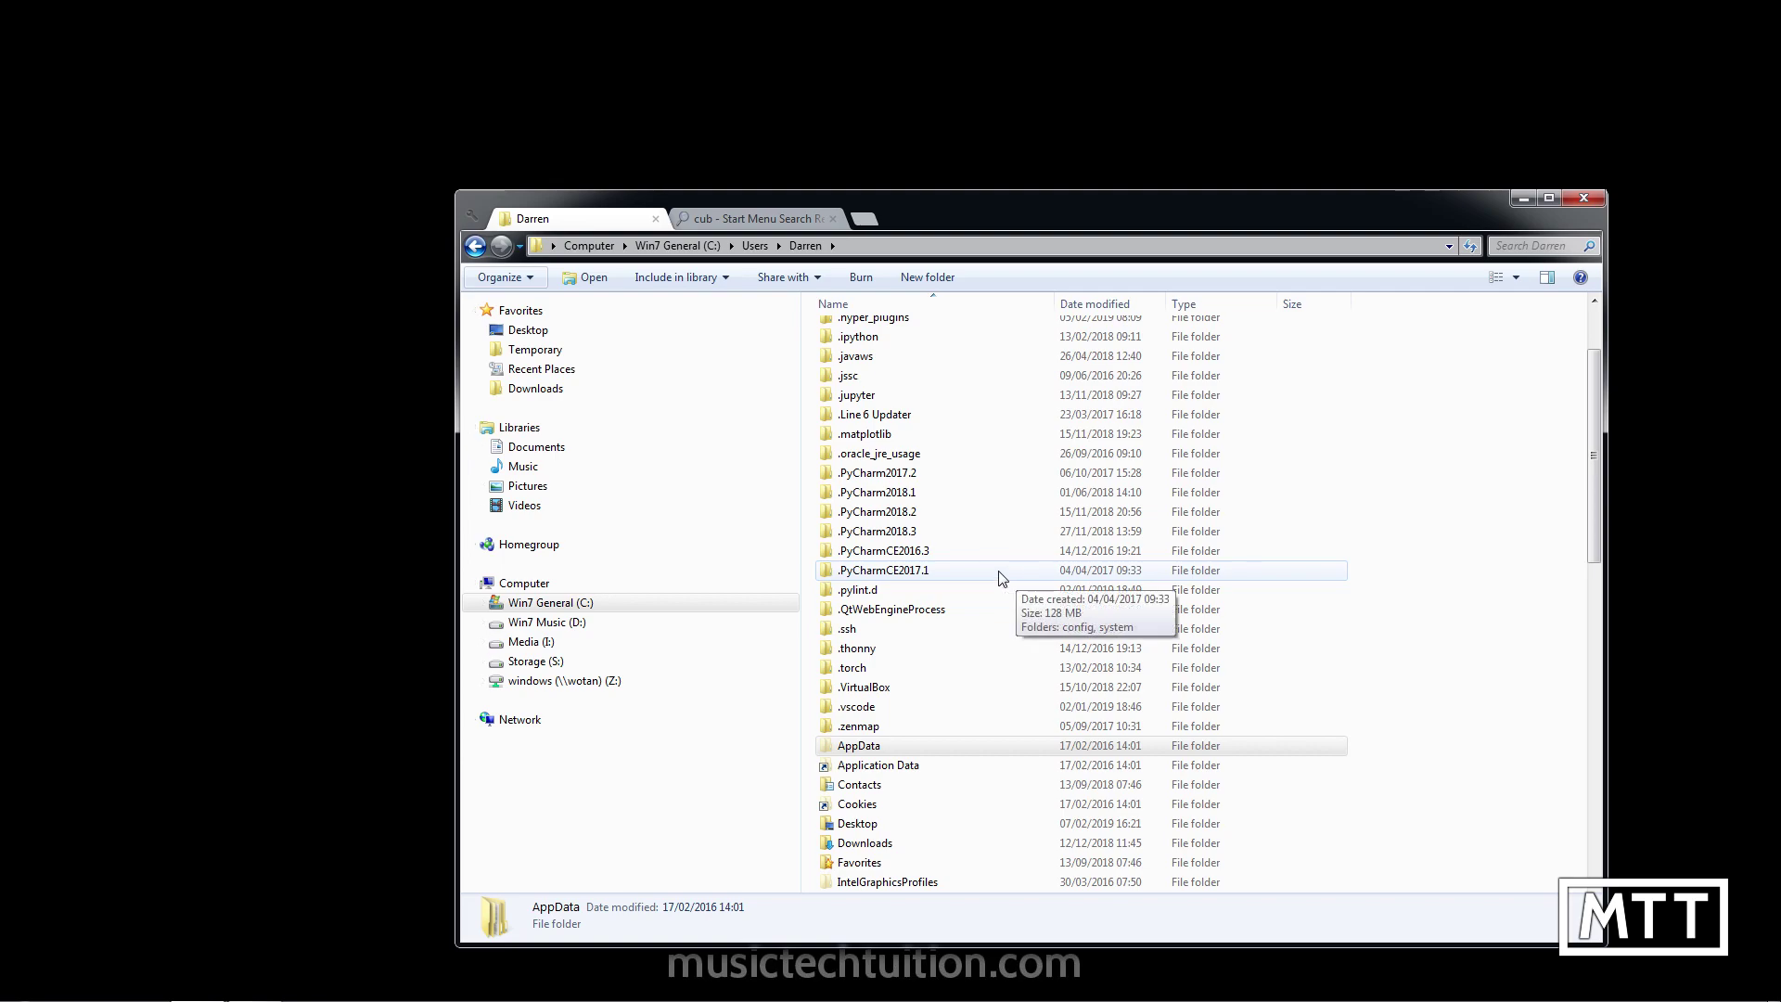
click(476, 247)
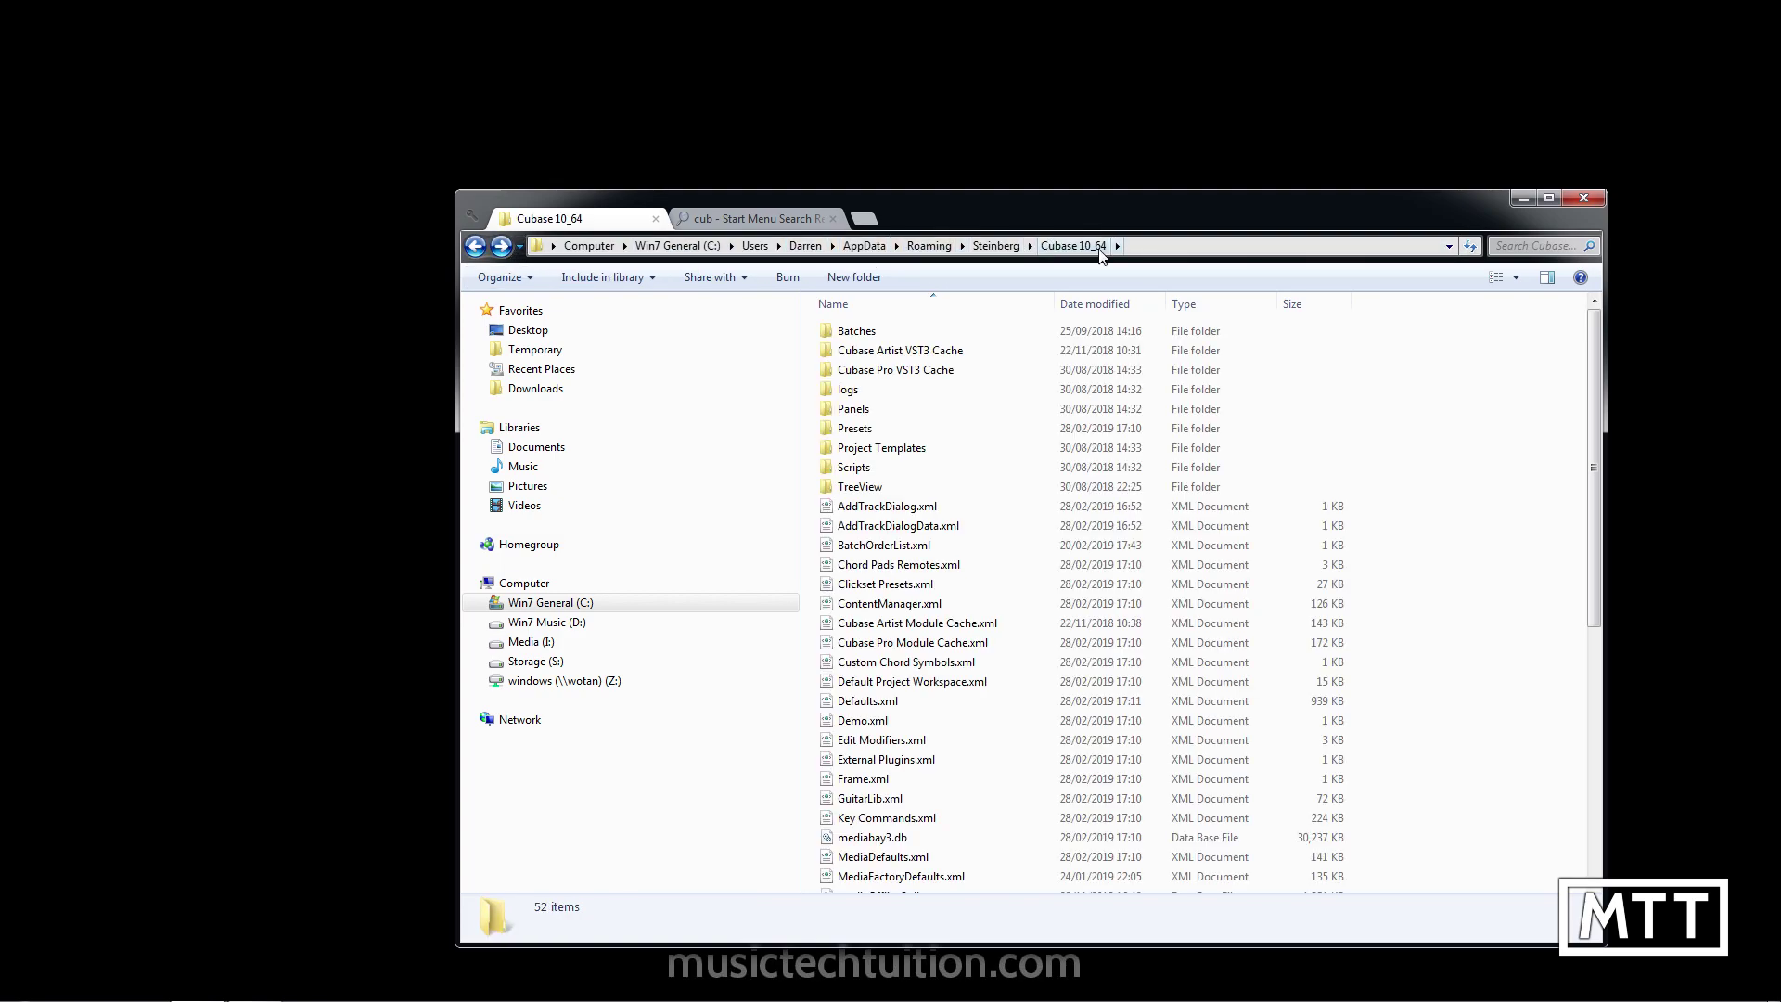
- Open Defaults.xml from Steinberg\Cubase 8.5_64 to view its XML in the browser
click(997, 247)
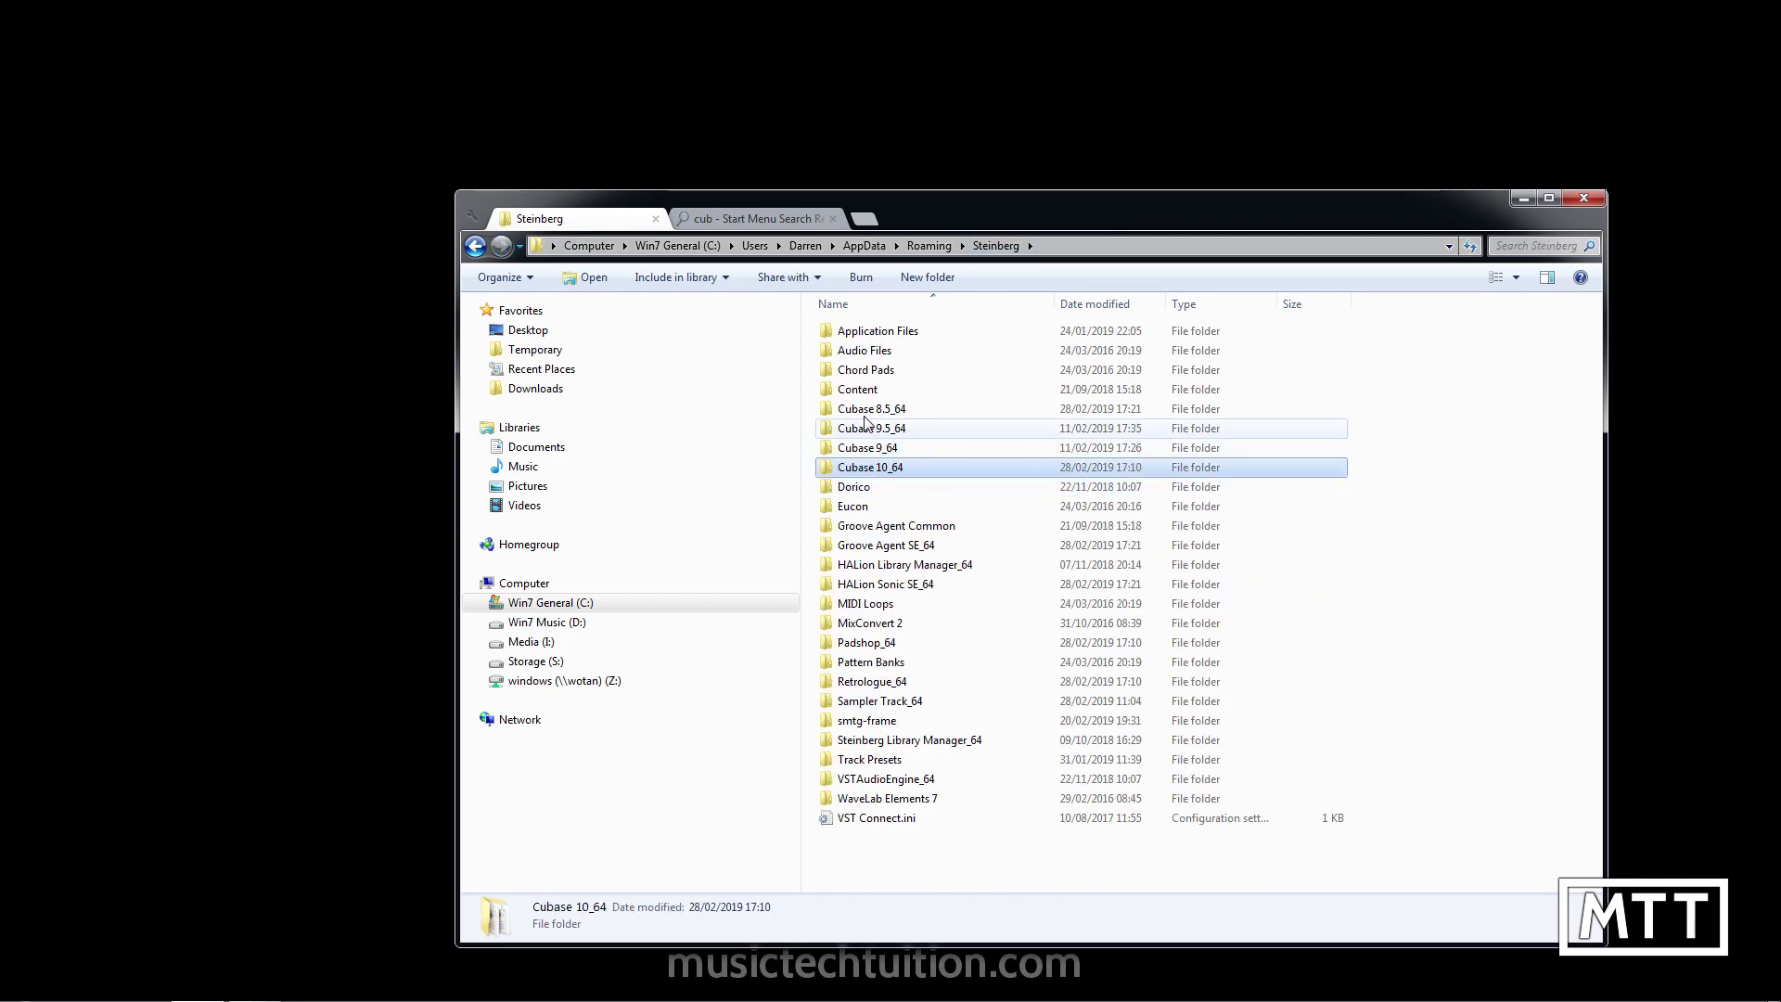
double_click(891, 409)
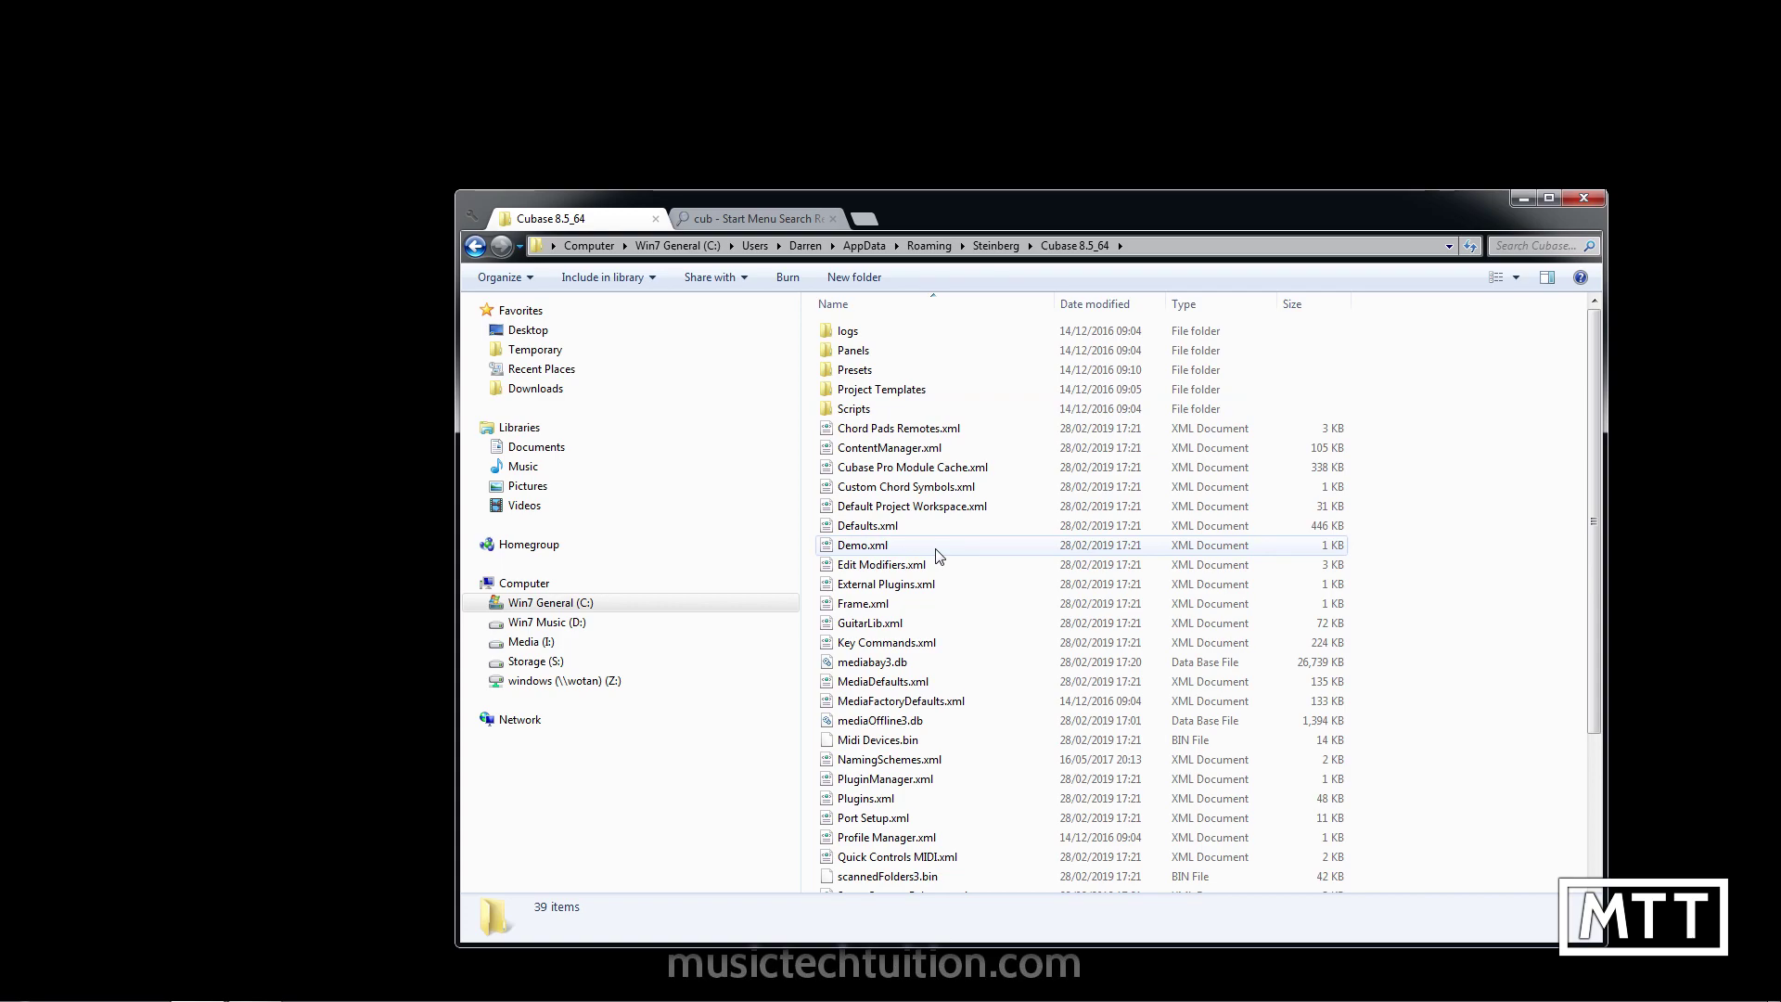
click(853, 529)
double_click(854, 528)
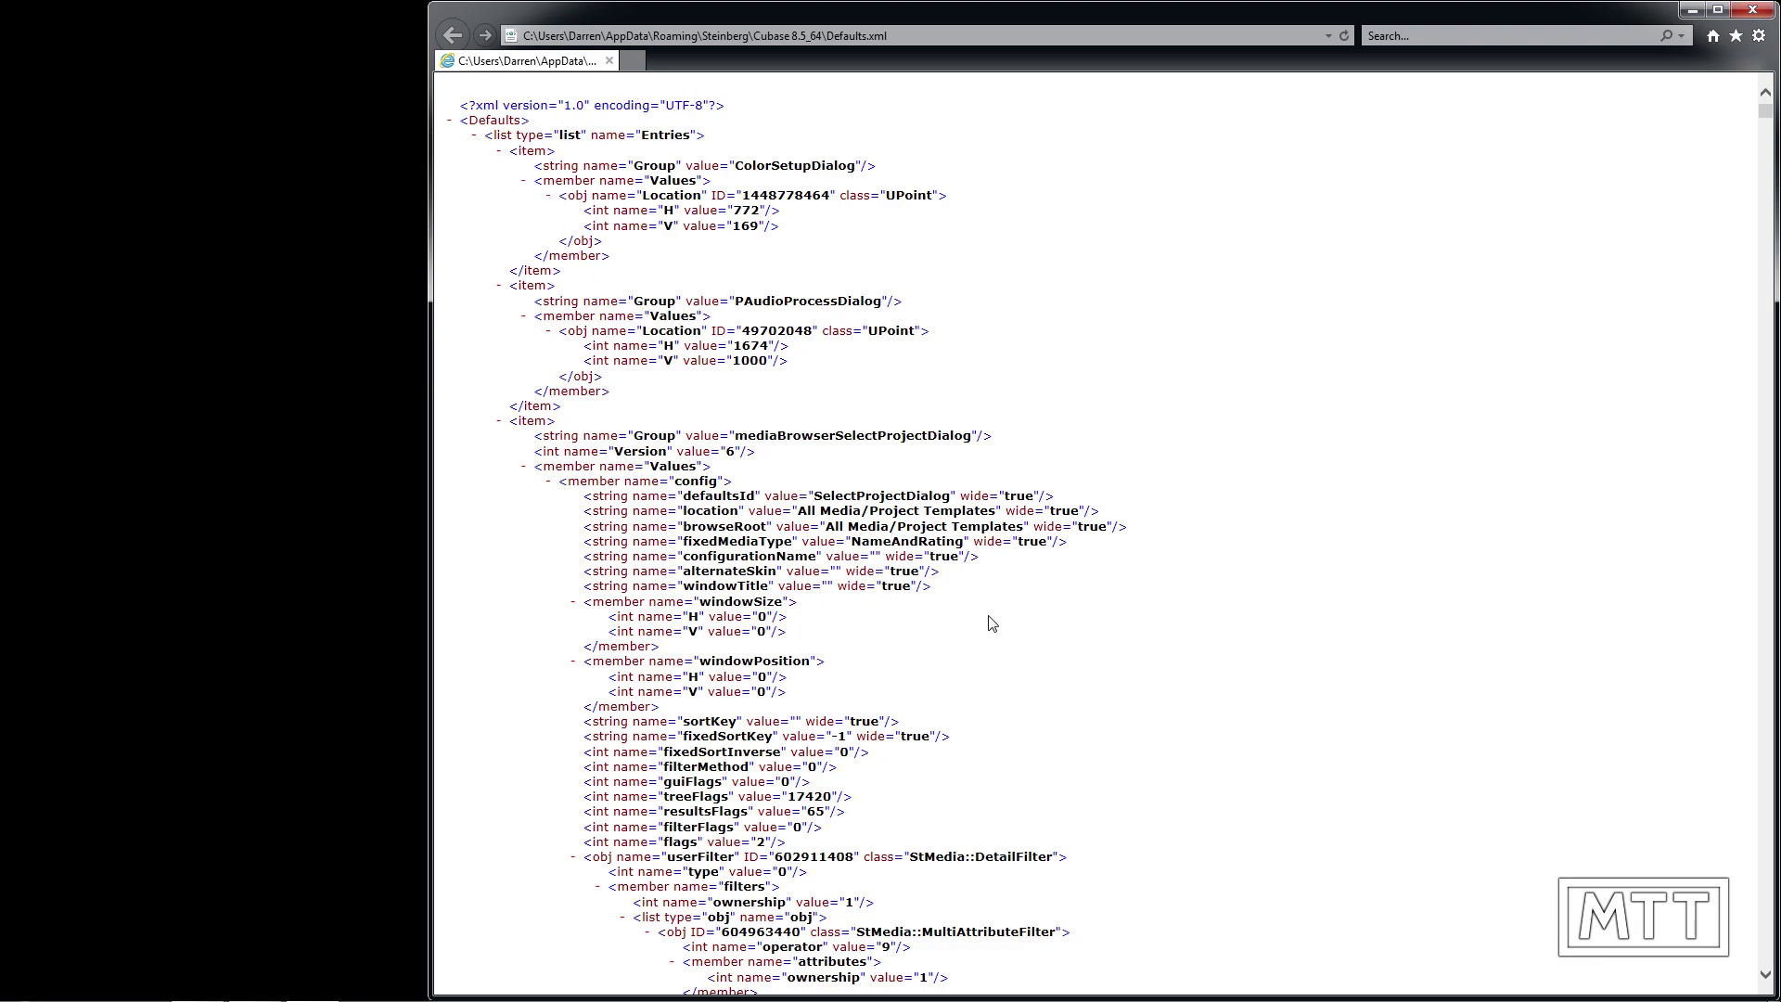
- Close the Internet Explorer window showing Defaults.xml
click(1757, 13)
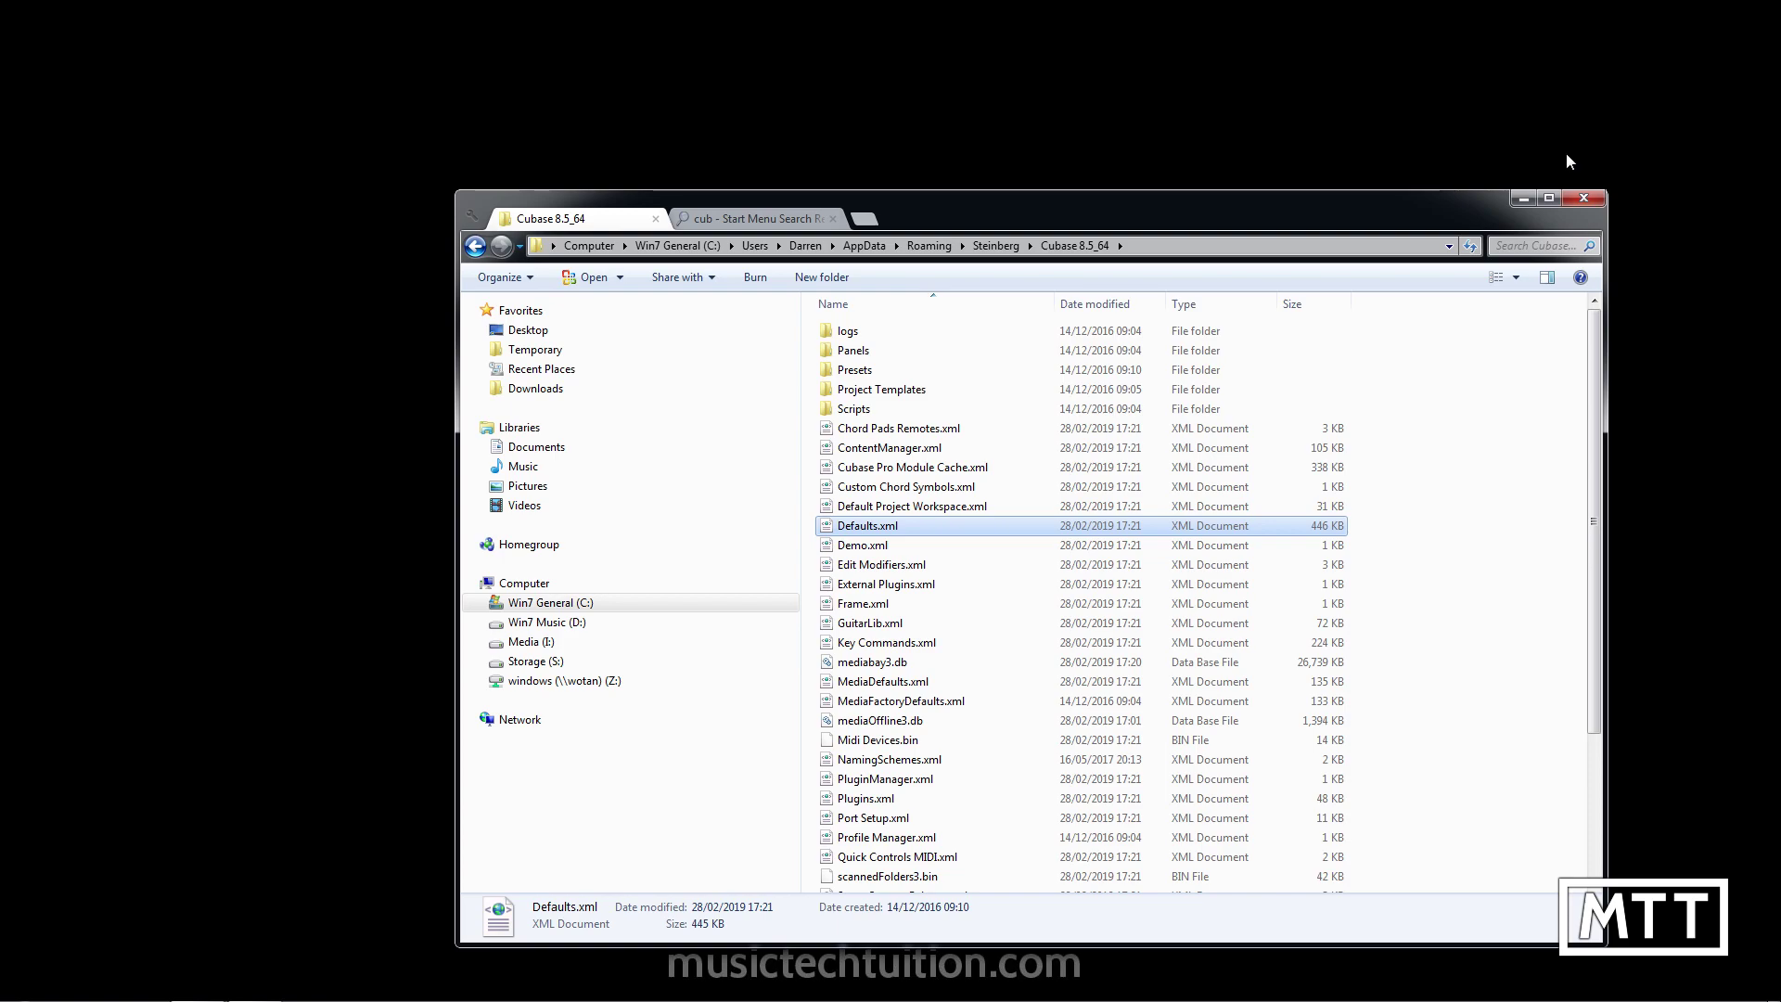
- Launch Visual Studio Code via a 'code' Start search and maximize its window
key(super)
text(code)
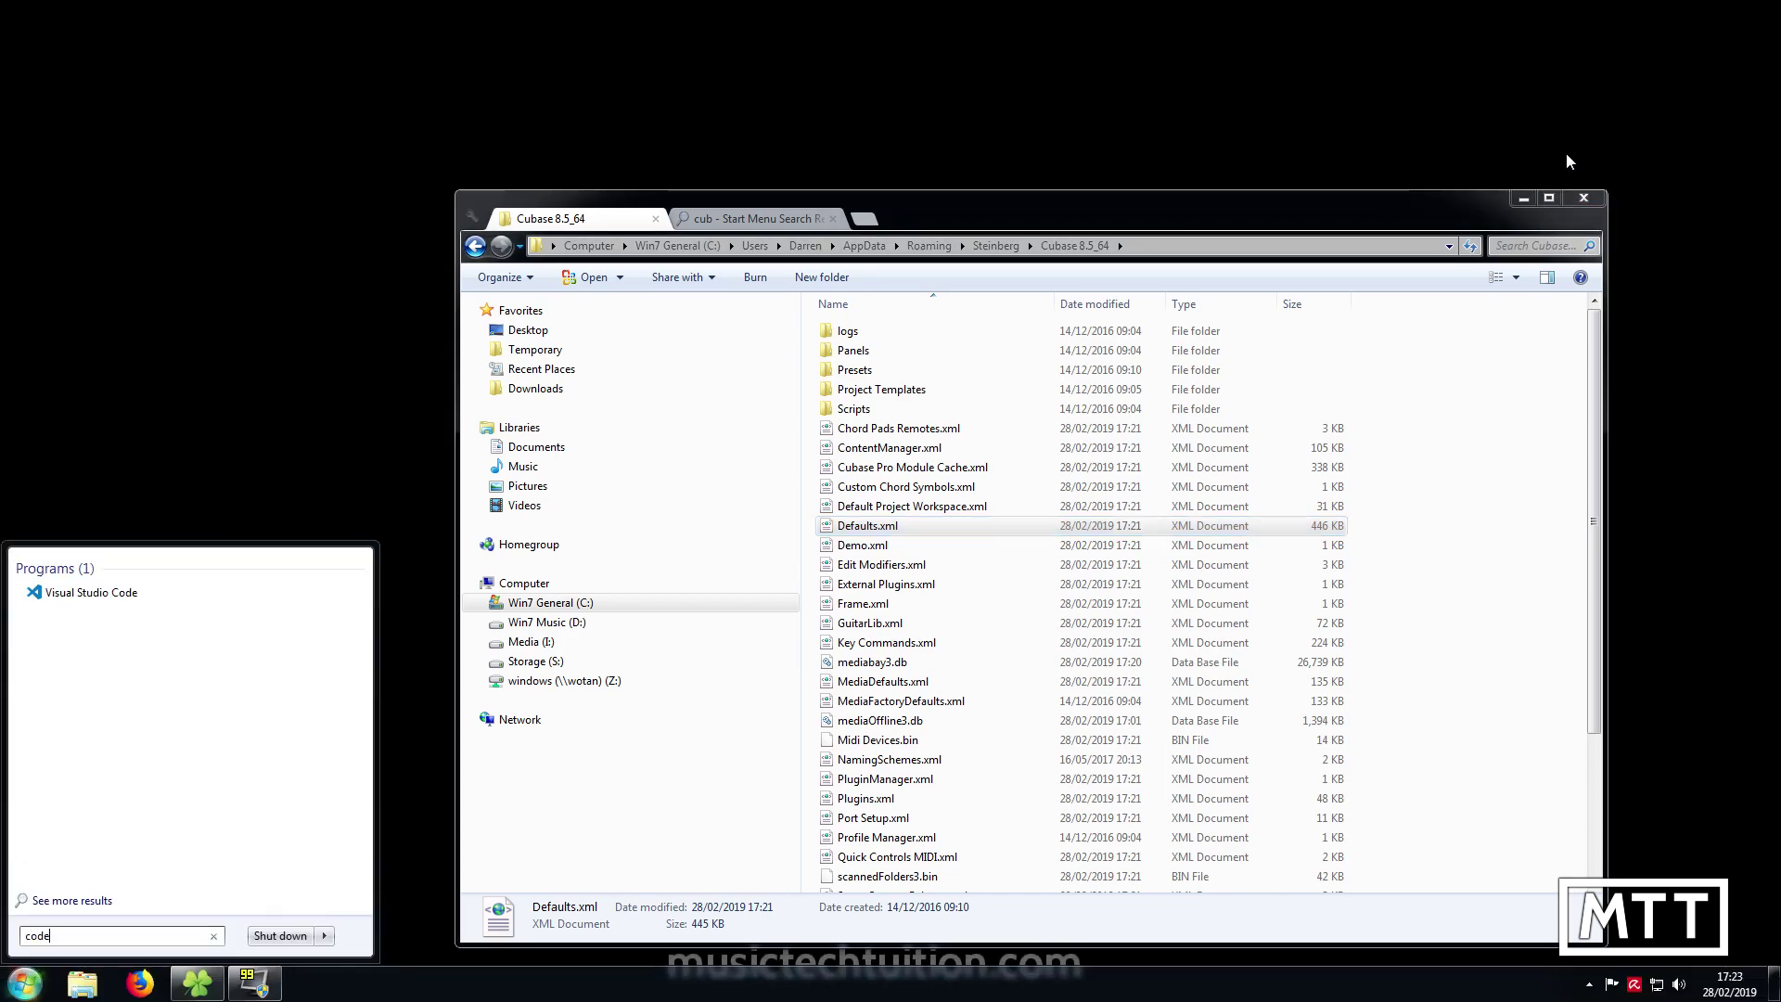
key(Return)
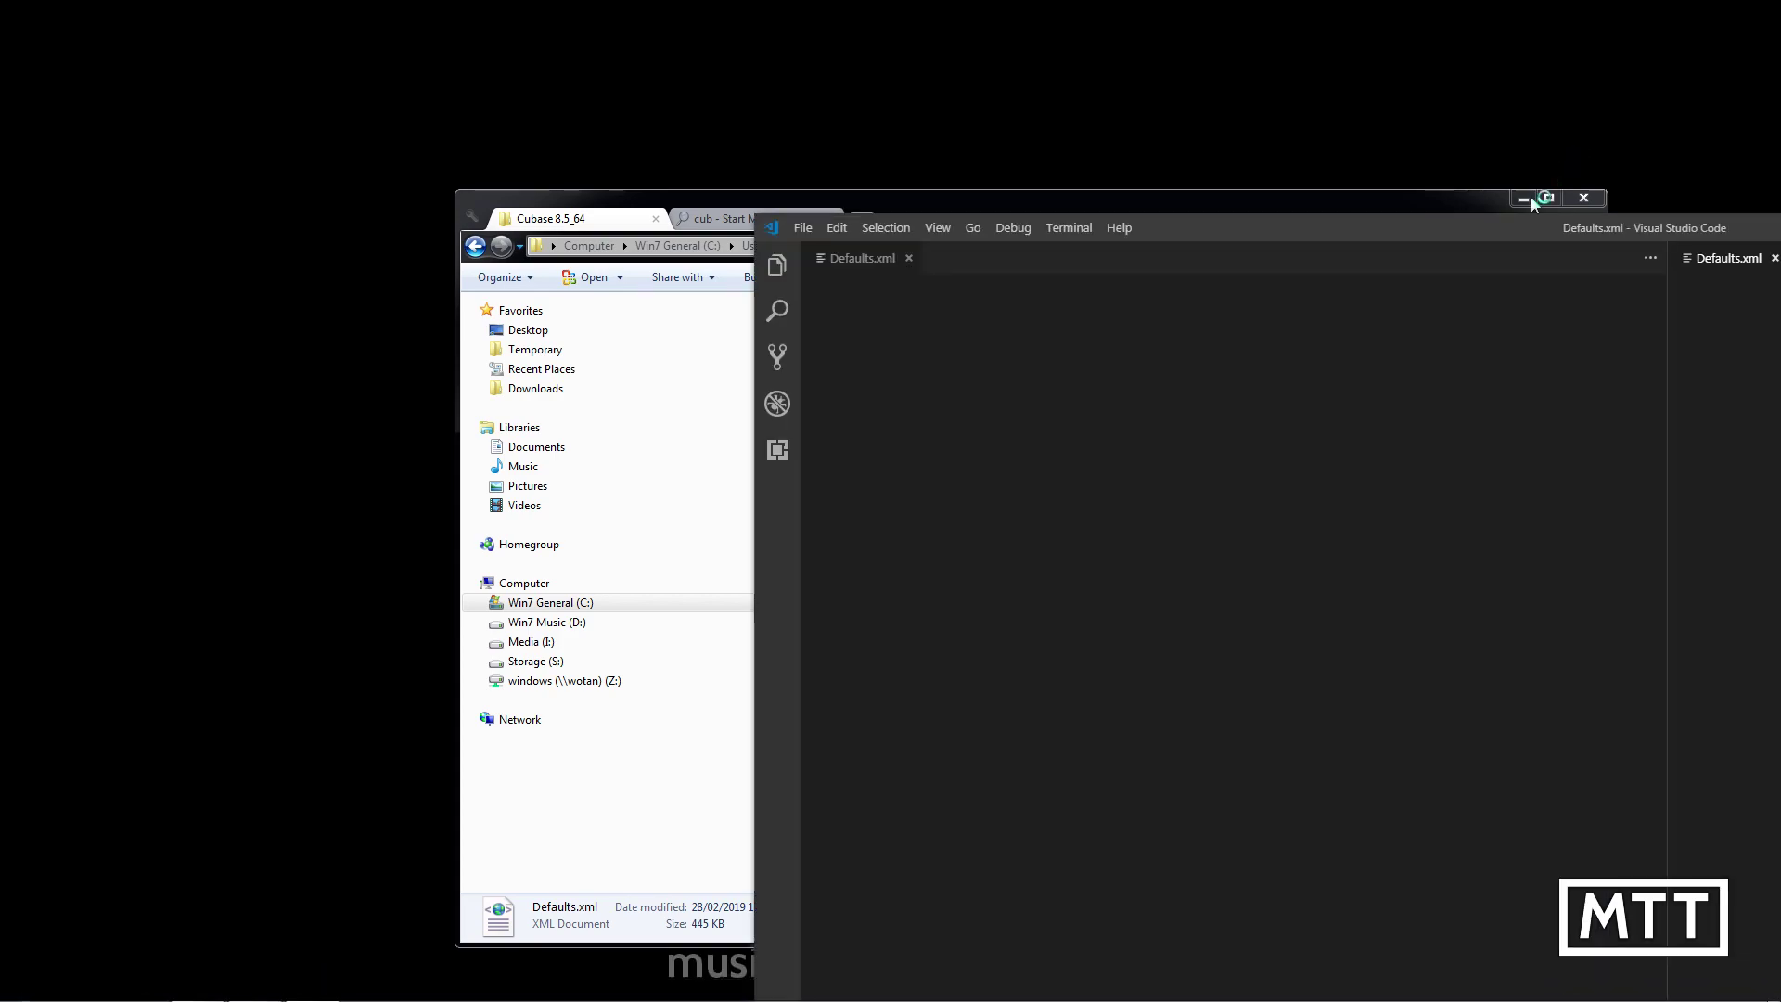
drag(1490, 230, 884, 74)
double_click(883, 74)
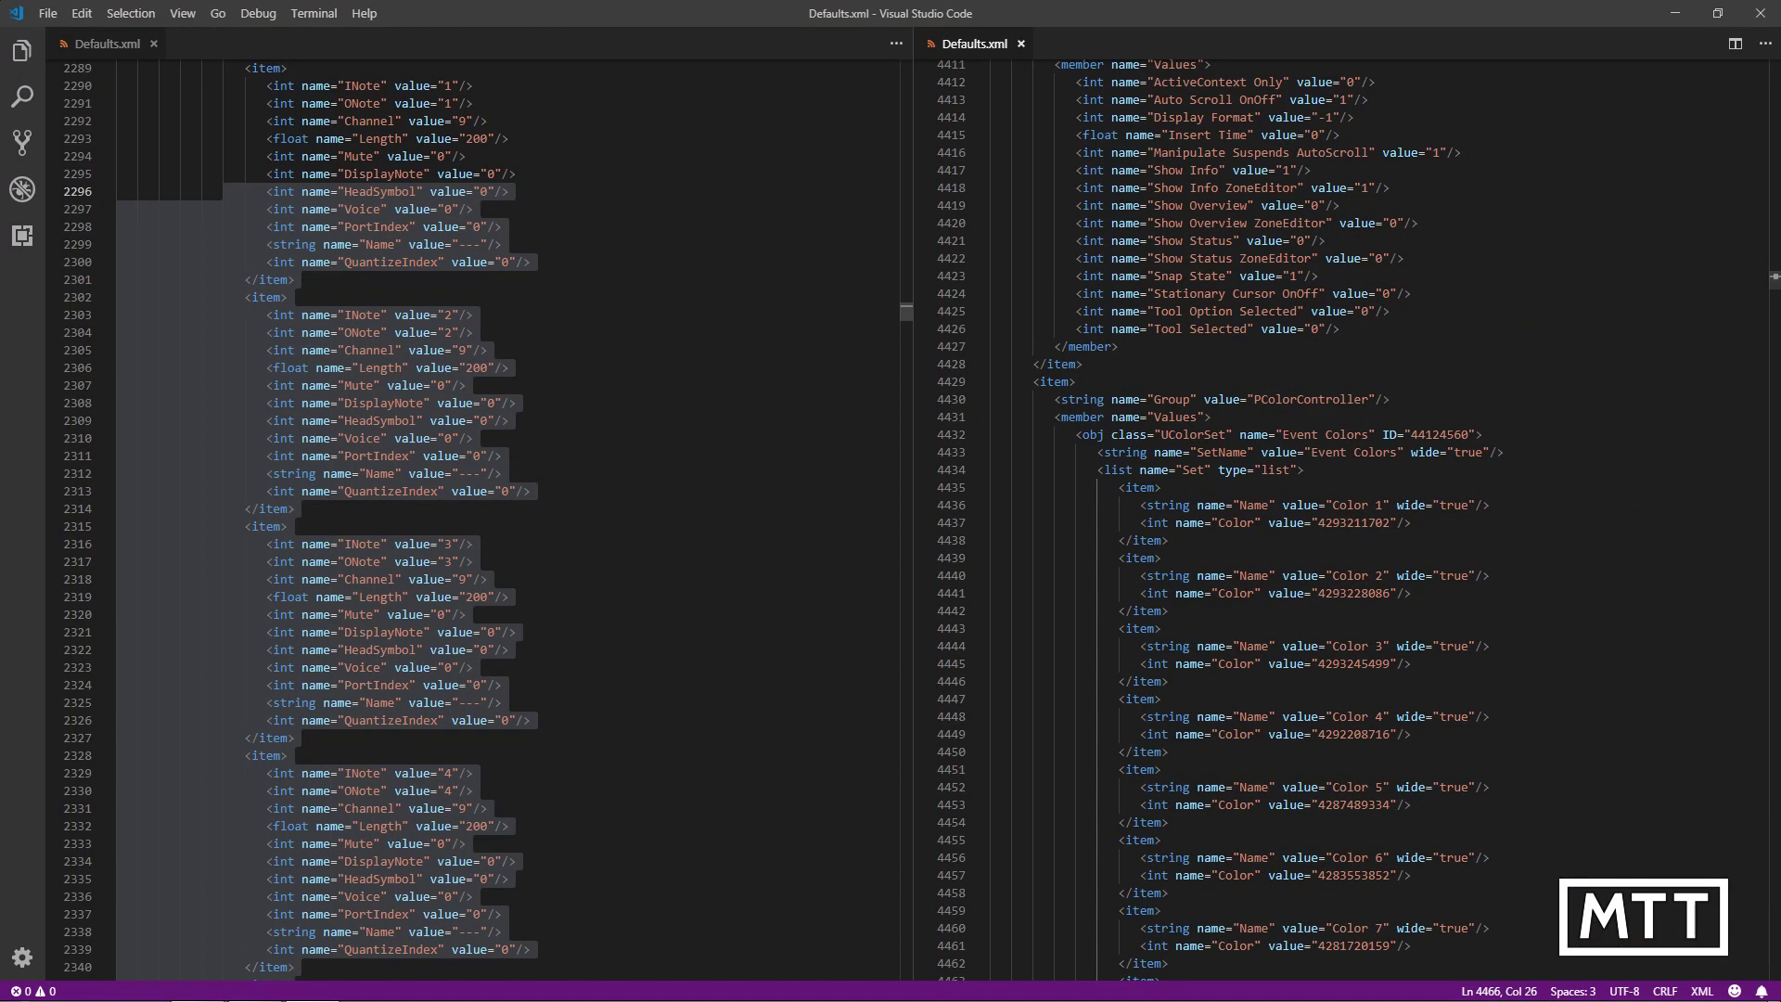
- Close both the right-hand split and the remaining Defaults.xml tab
click(515, 173)
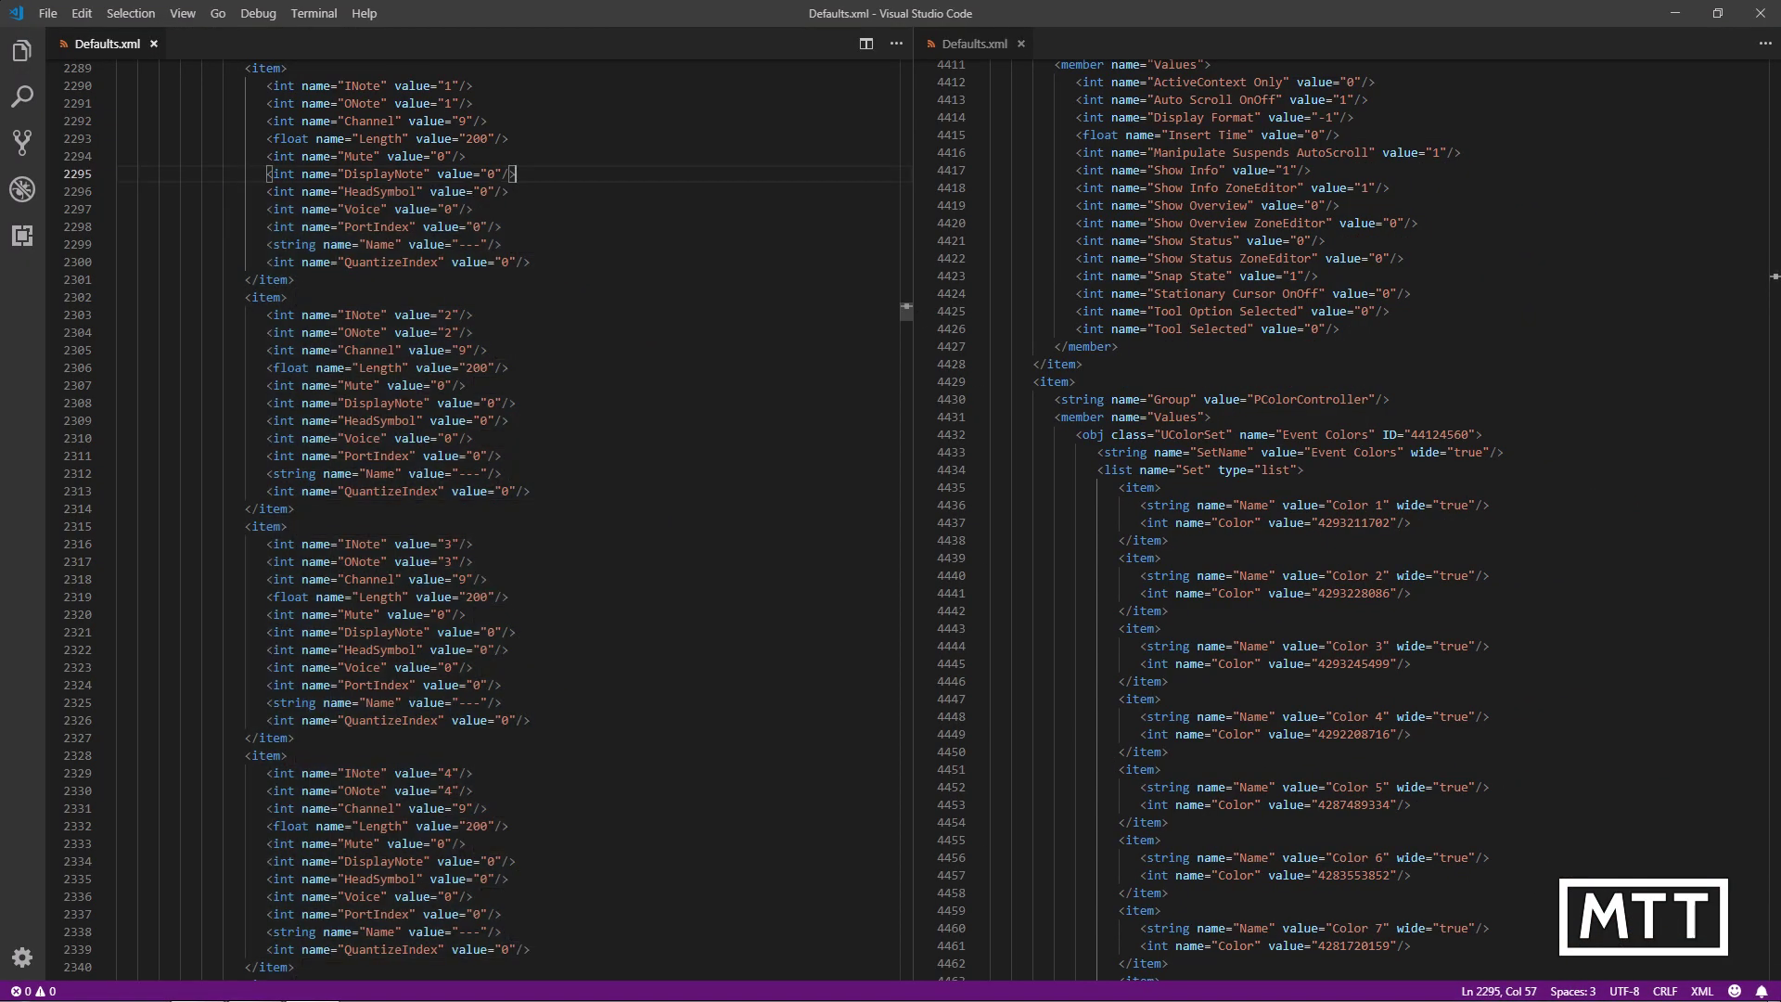
scroll(515, 371, up, 1)
scroll(473, 519, up, 1)
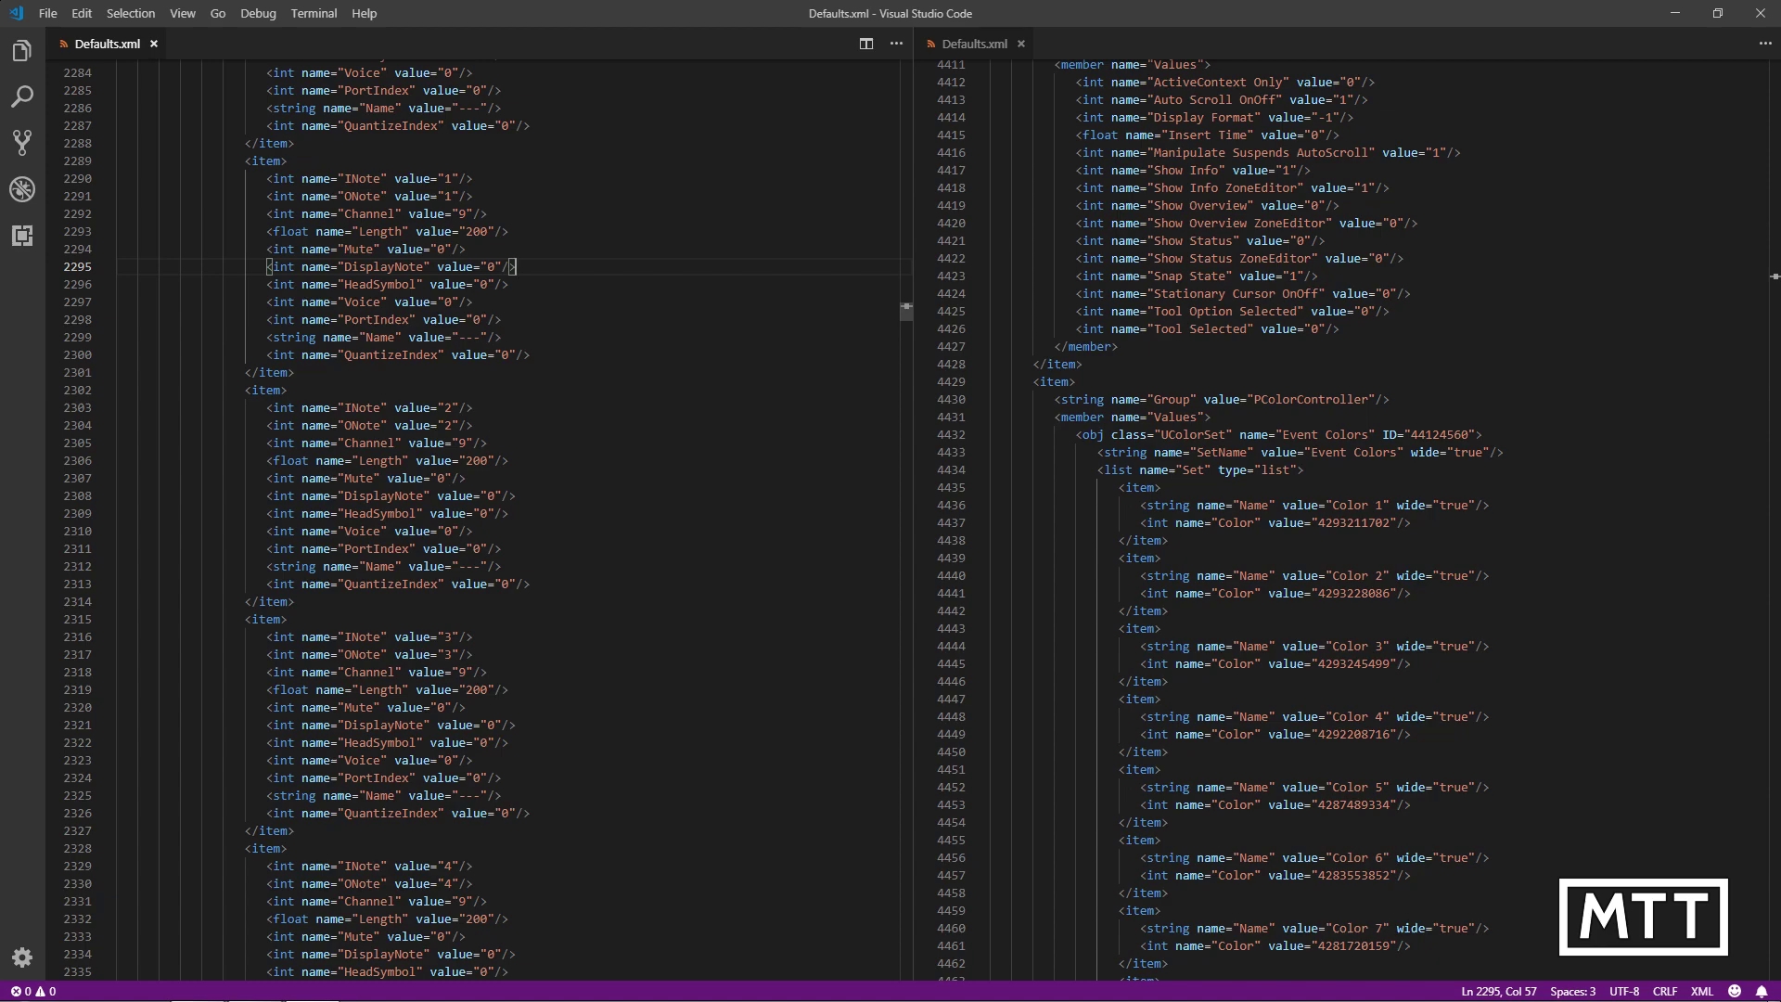
click(1021, 43)
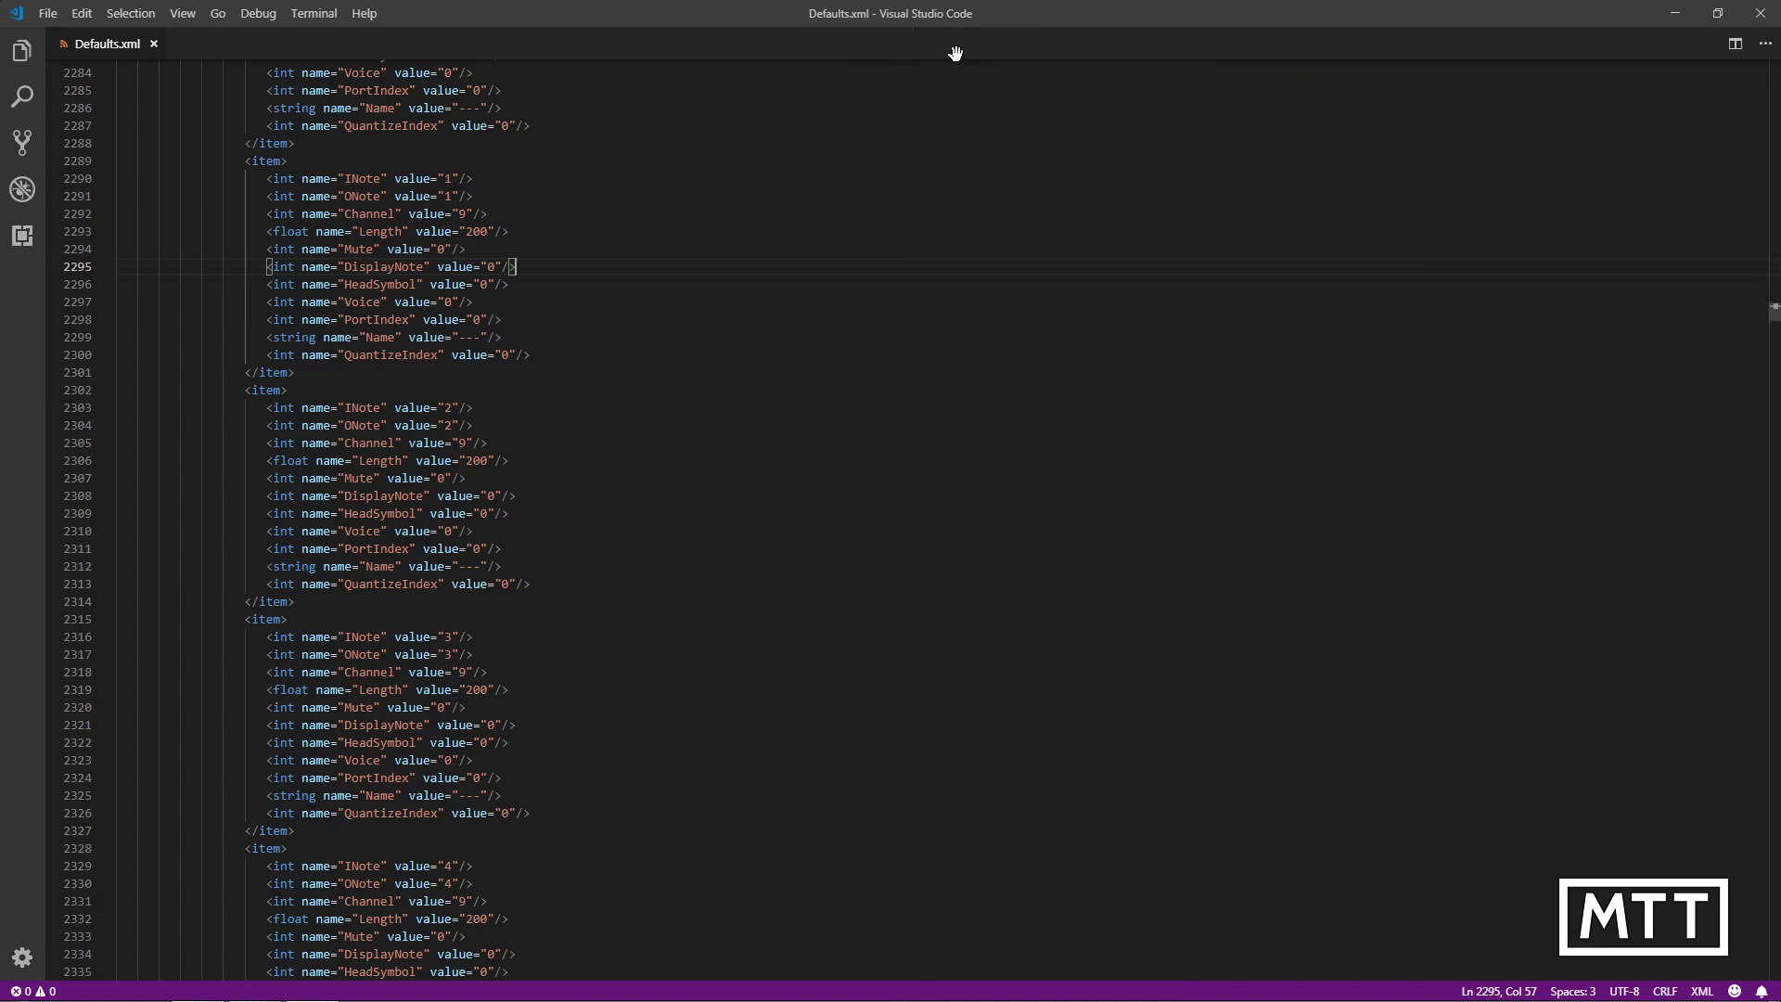
click(154, 43)
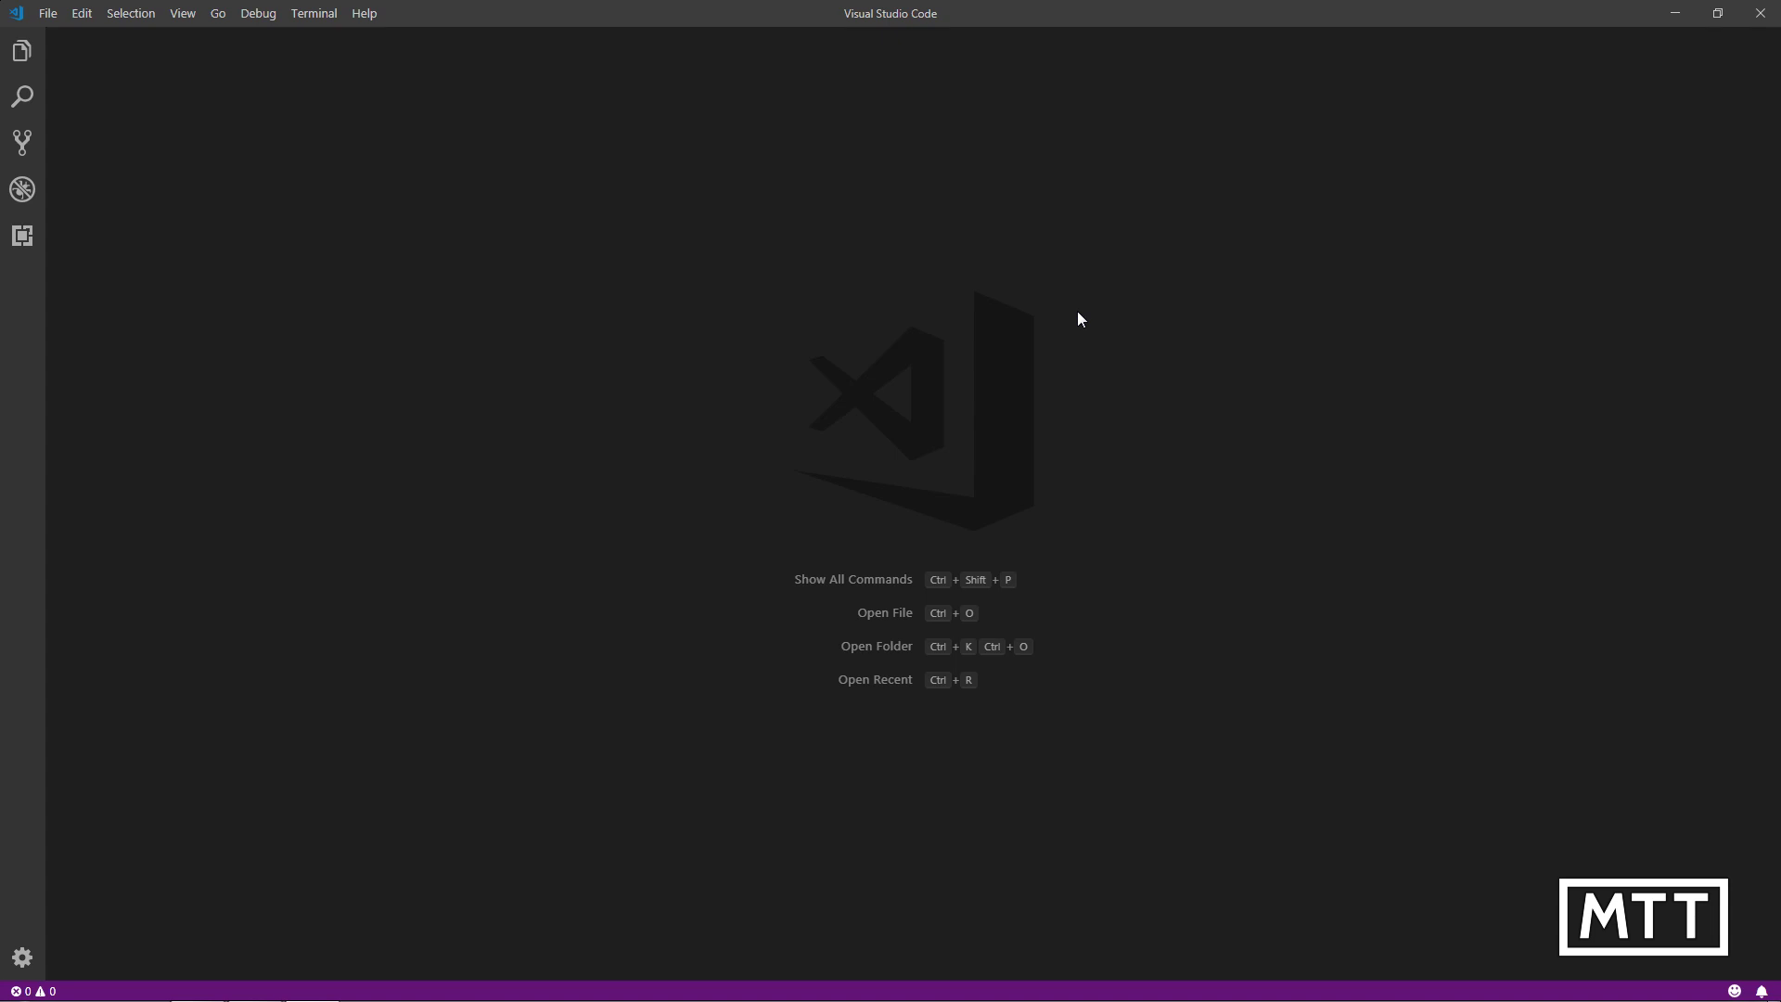
- Open the Cubase 8.5_64 Defaults.xml, then the Cubase 10_64 Defaults.xml, via Ctrl+O
key(ctrl+o)
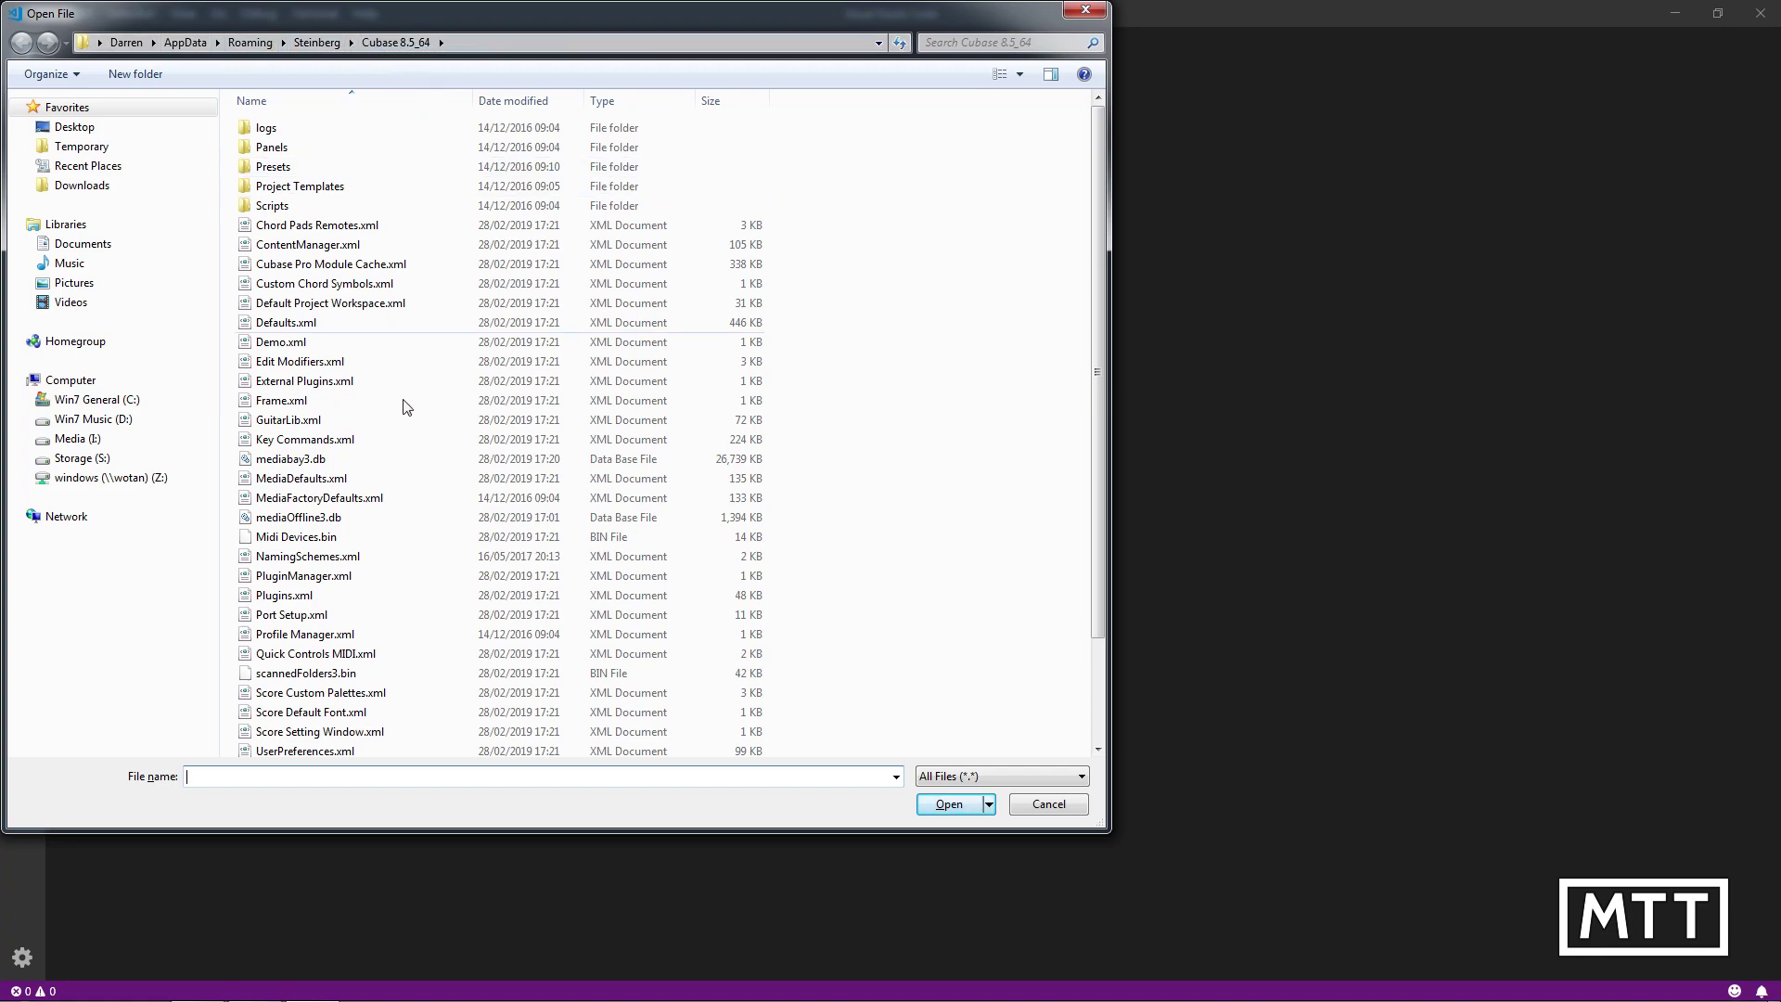
double_click(277, 324)
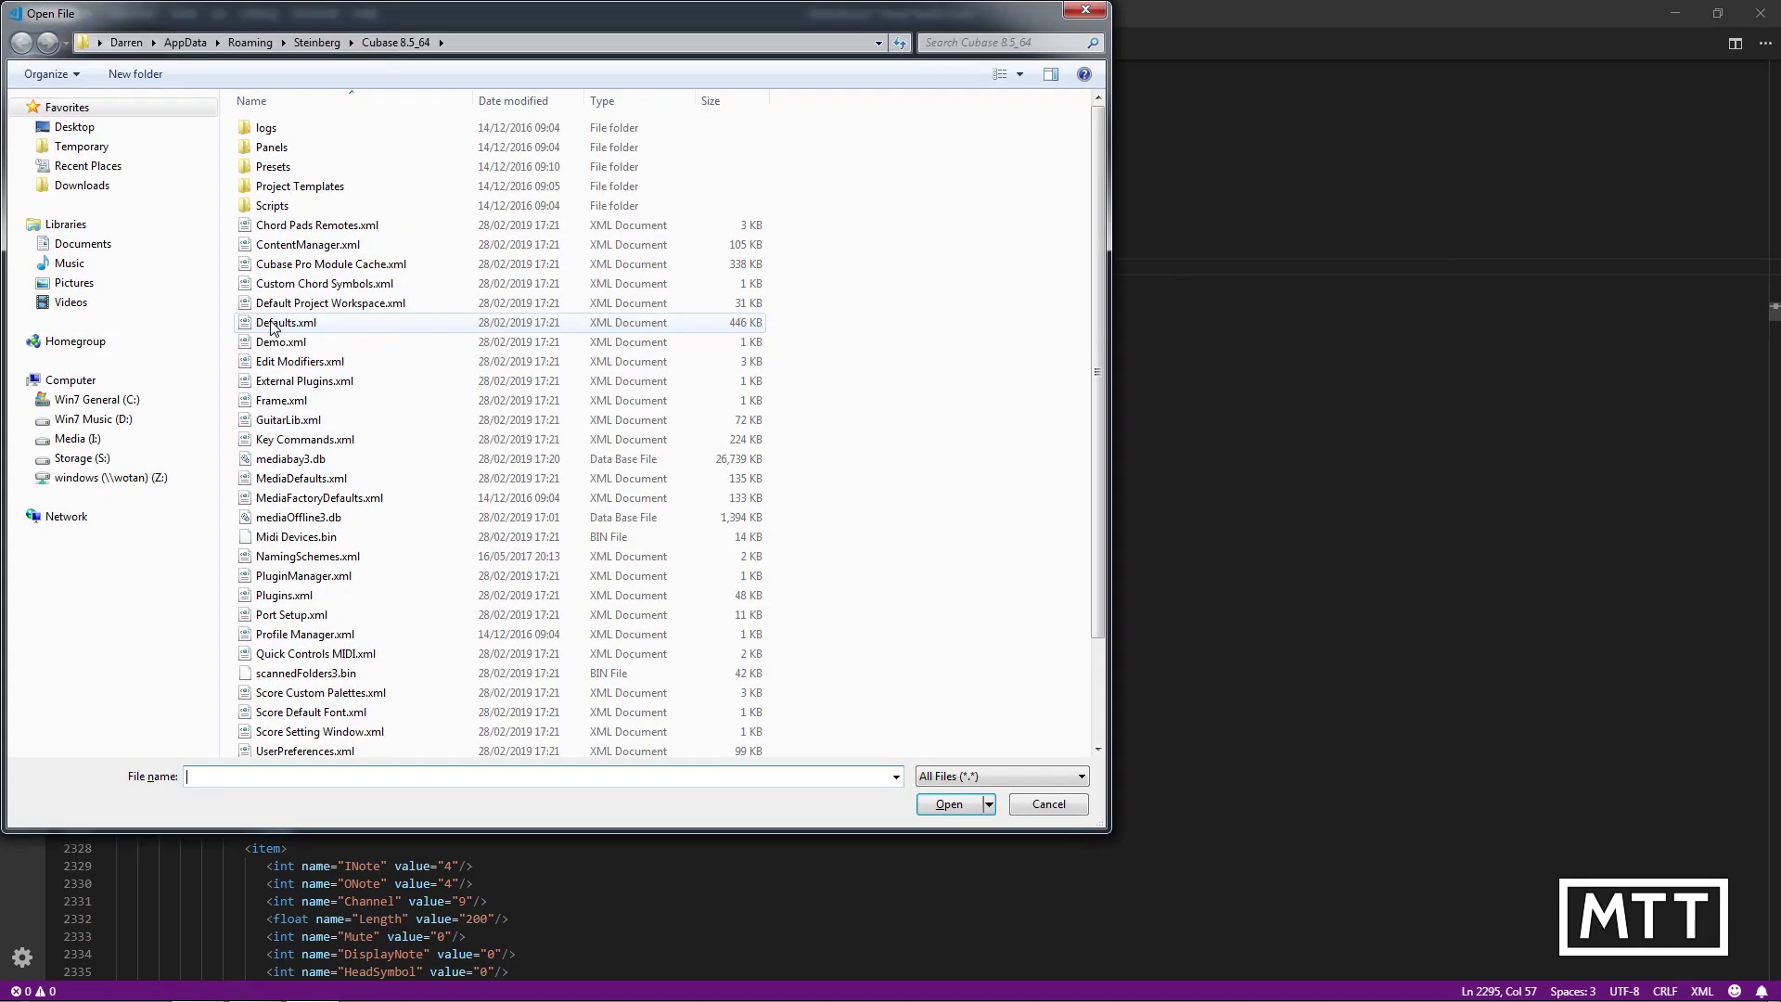
click(321, 44)
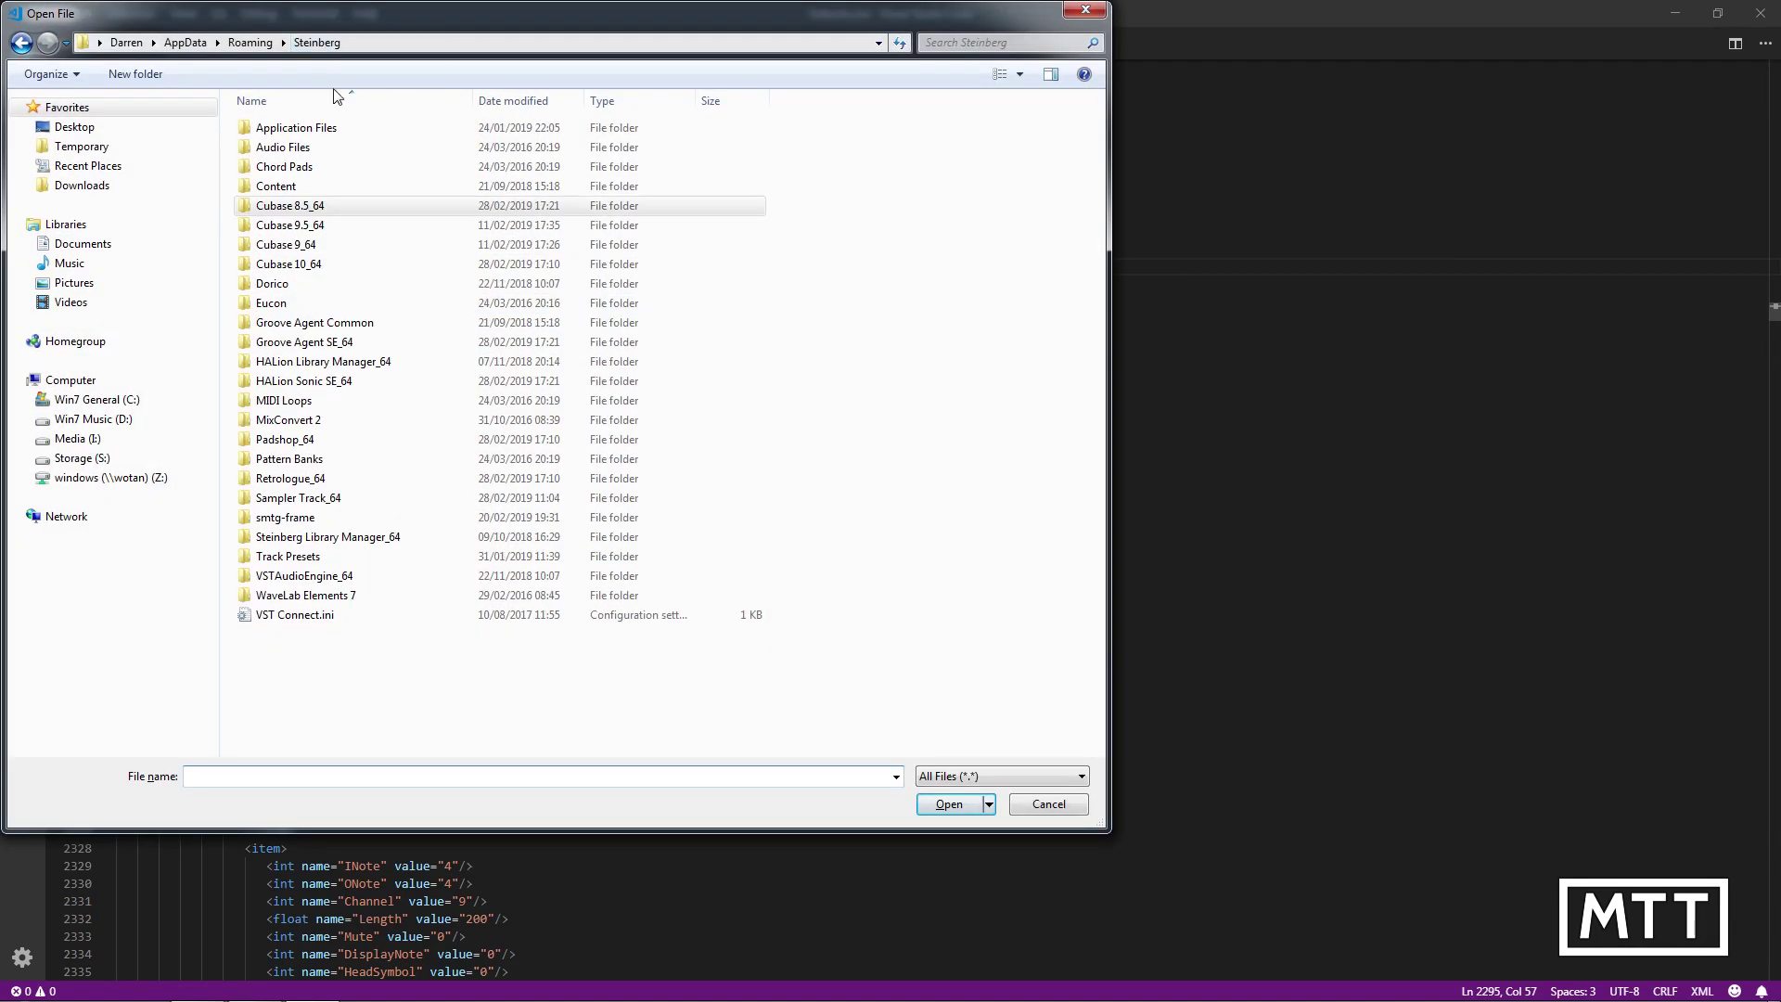
double_click(288, 267)
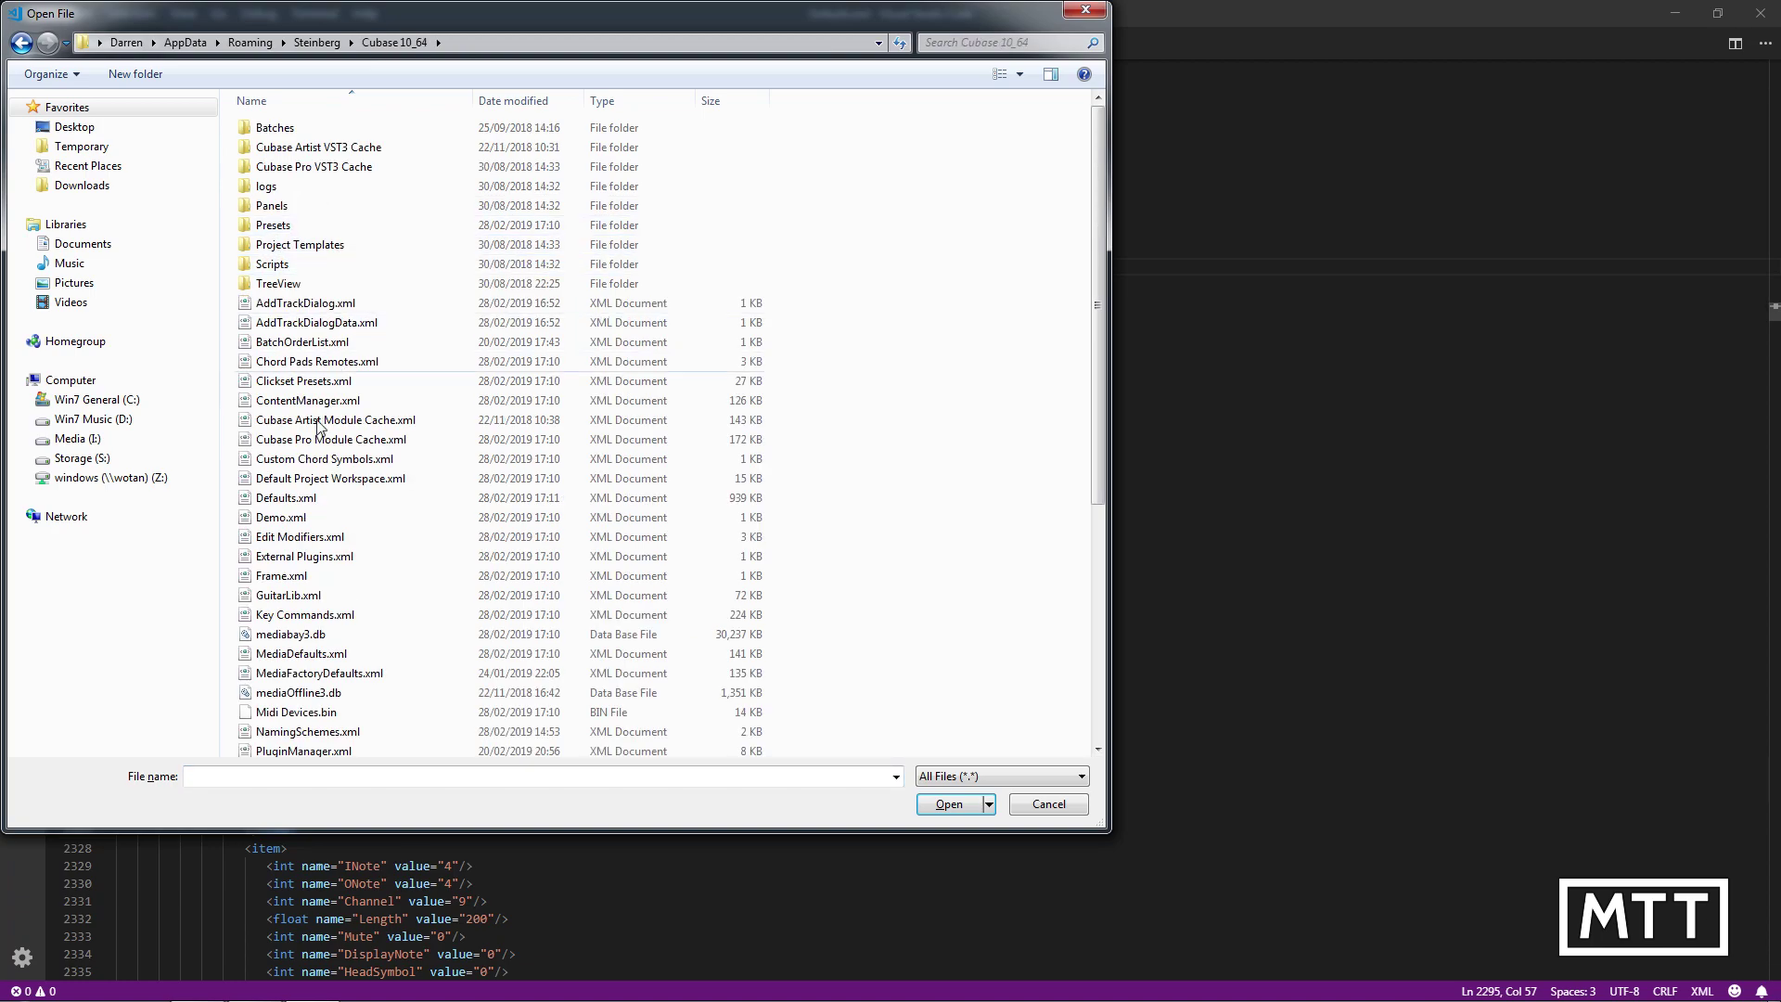
click(276, 502)
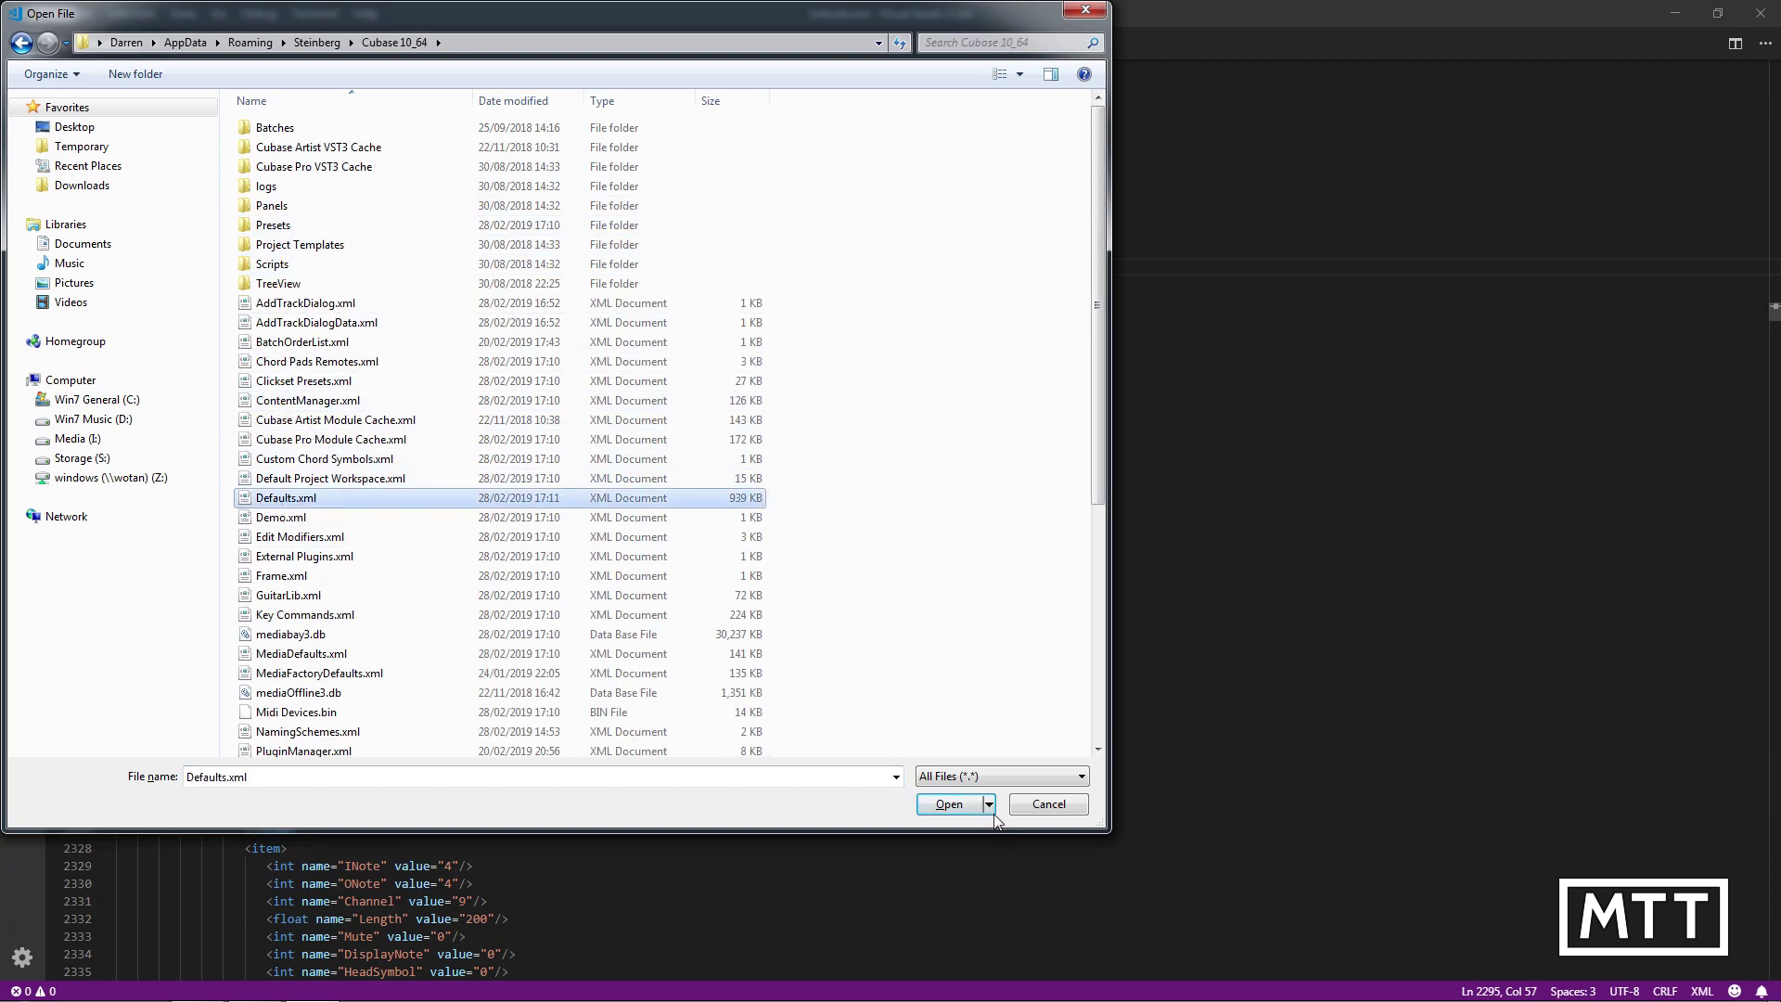
click(950, 805)
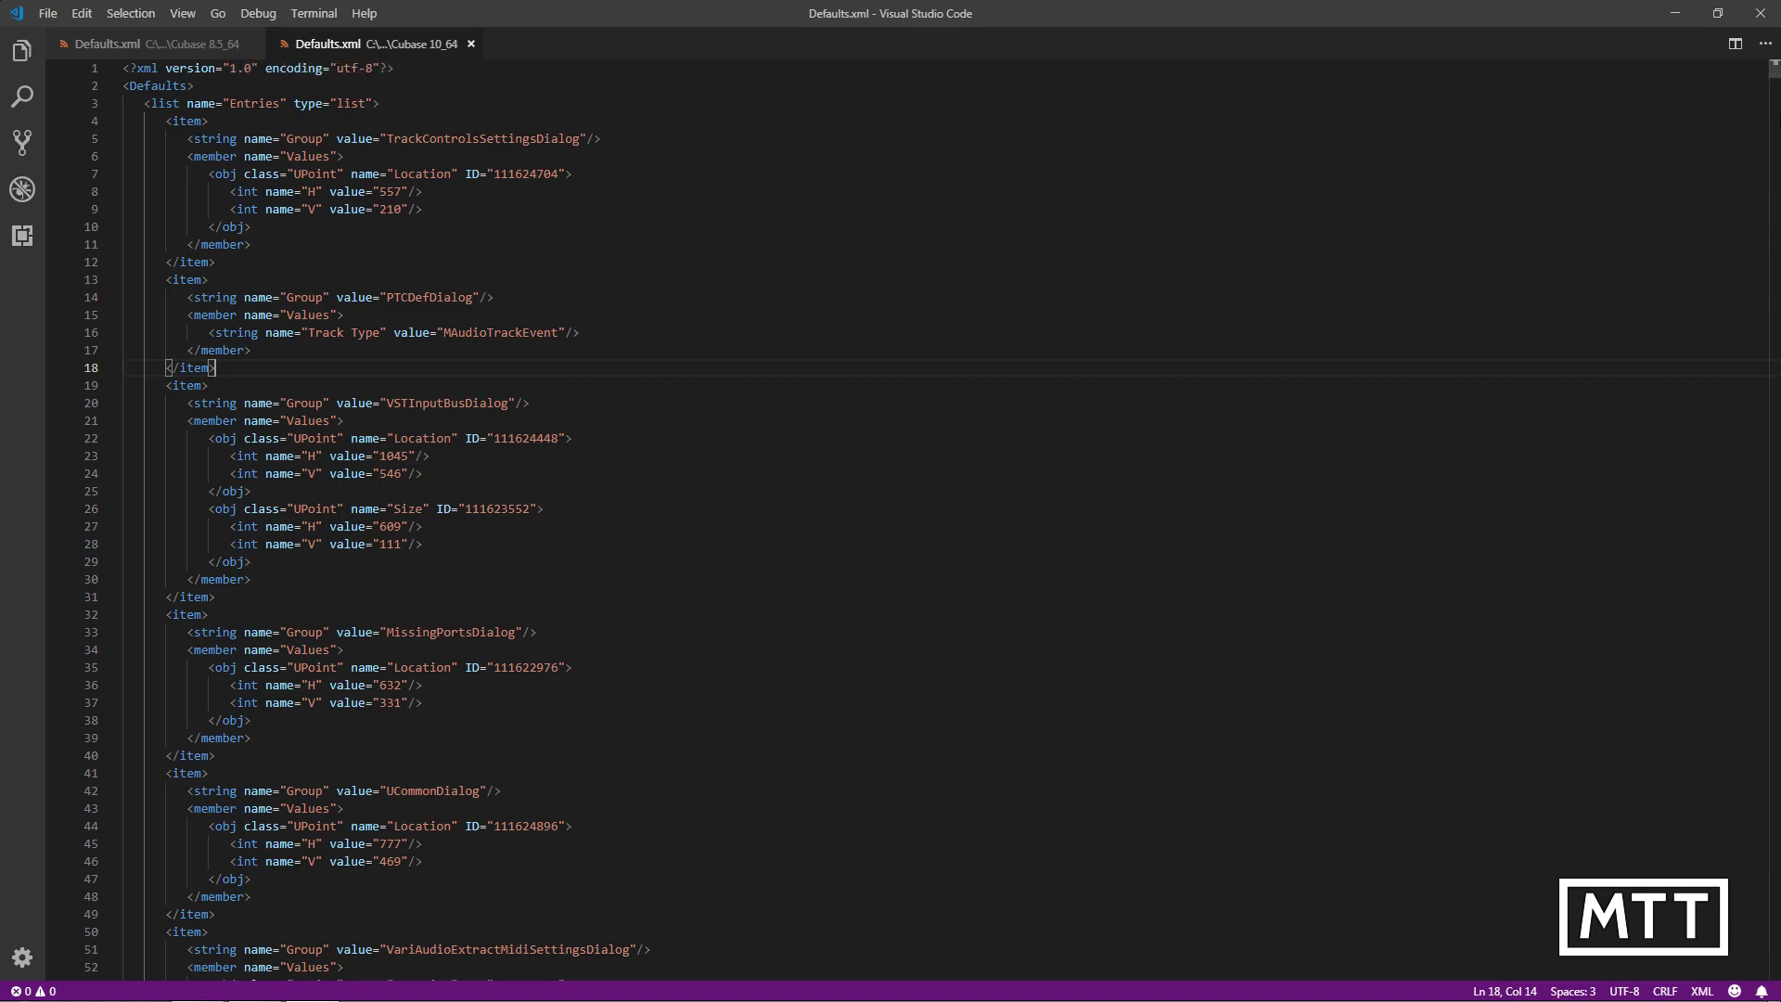
- Split the editor so Cubase 8.5_64 Defaults.xml sits left and the Cubase 10_64 copy right
click(1735, 44)
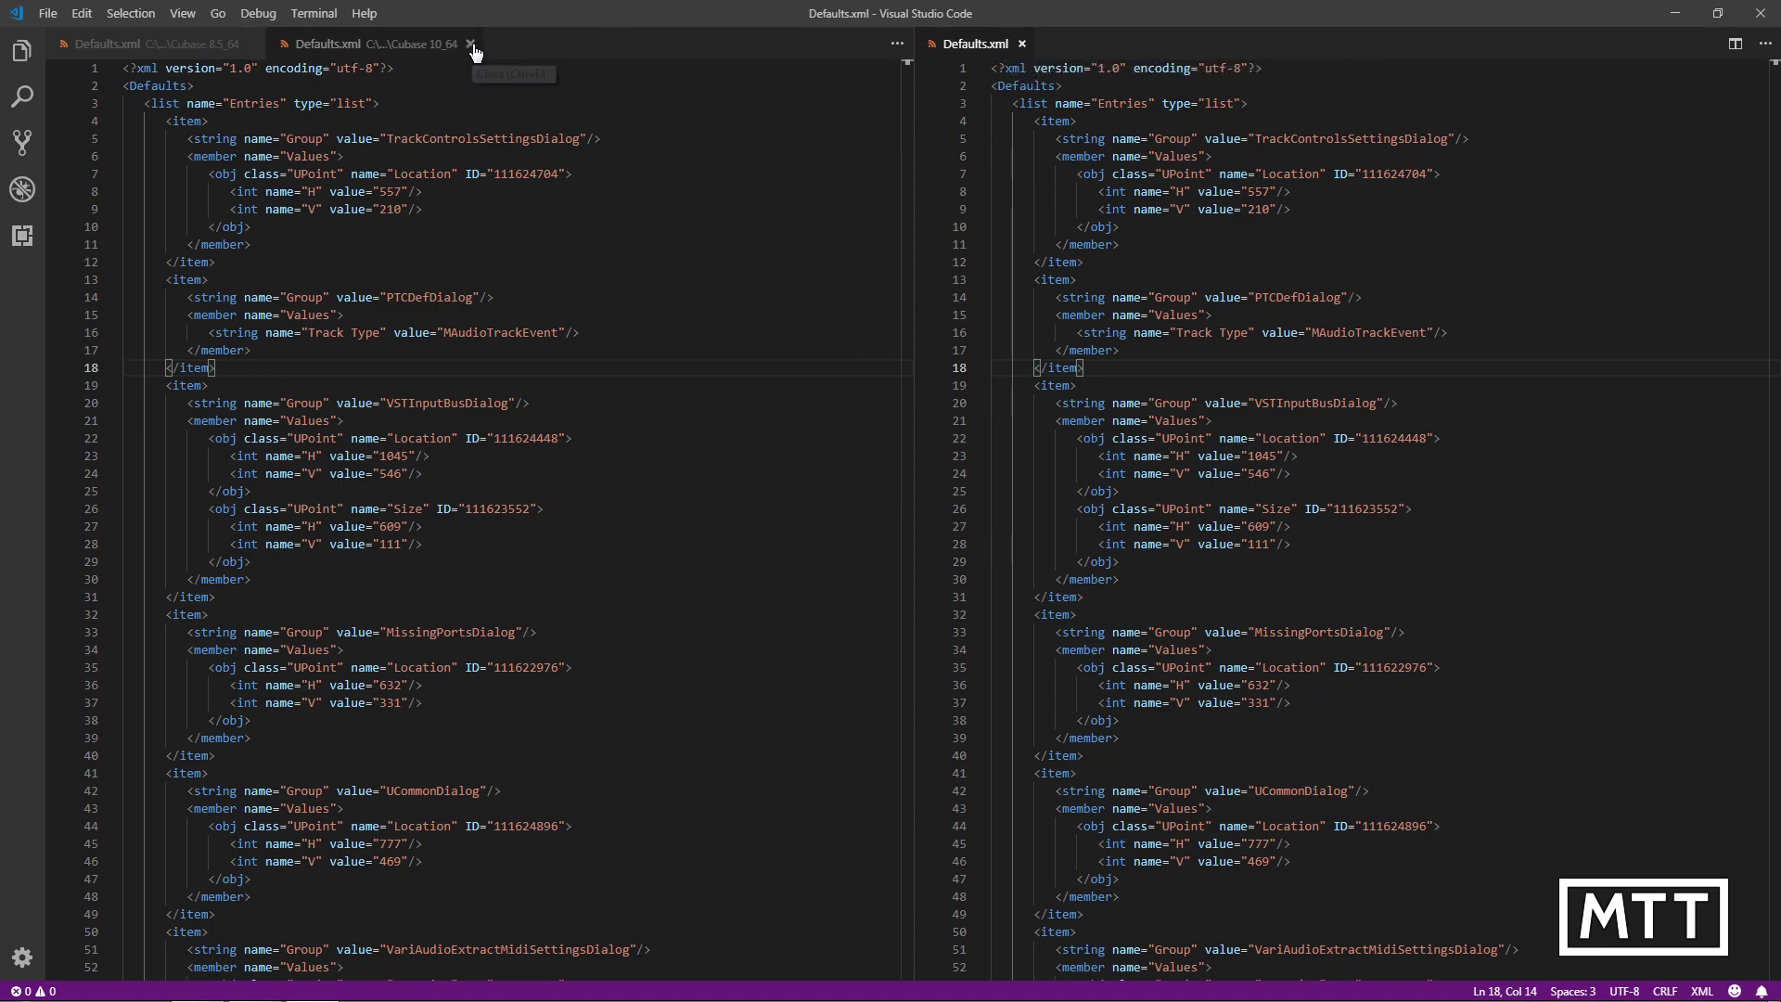
click(471, 44)
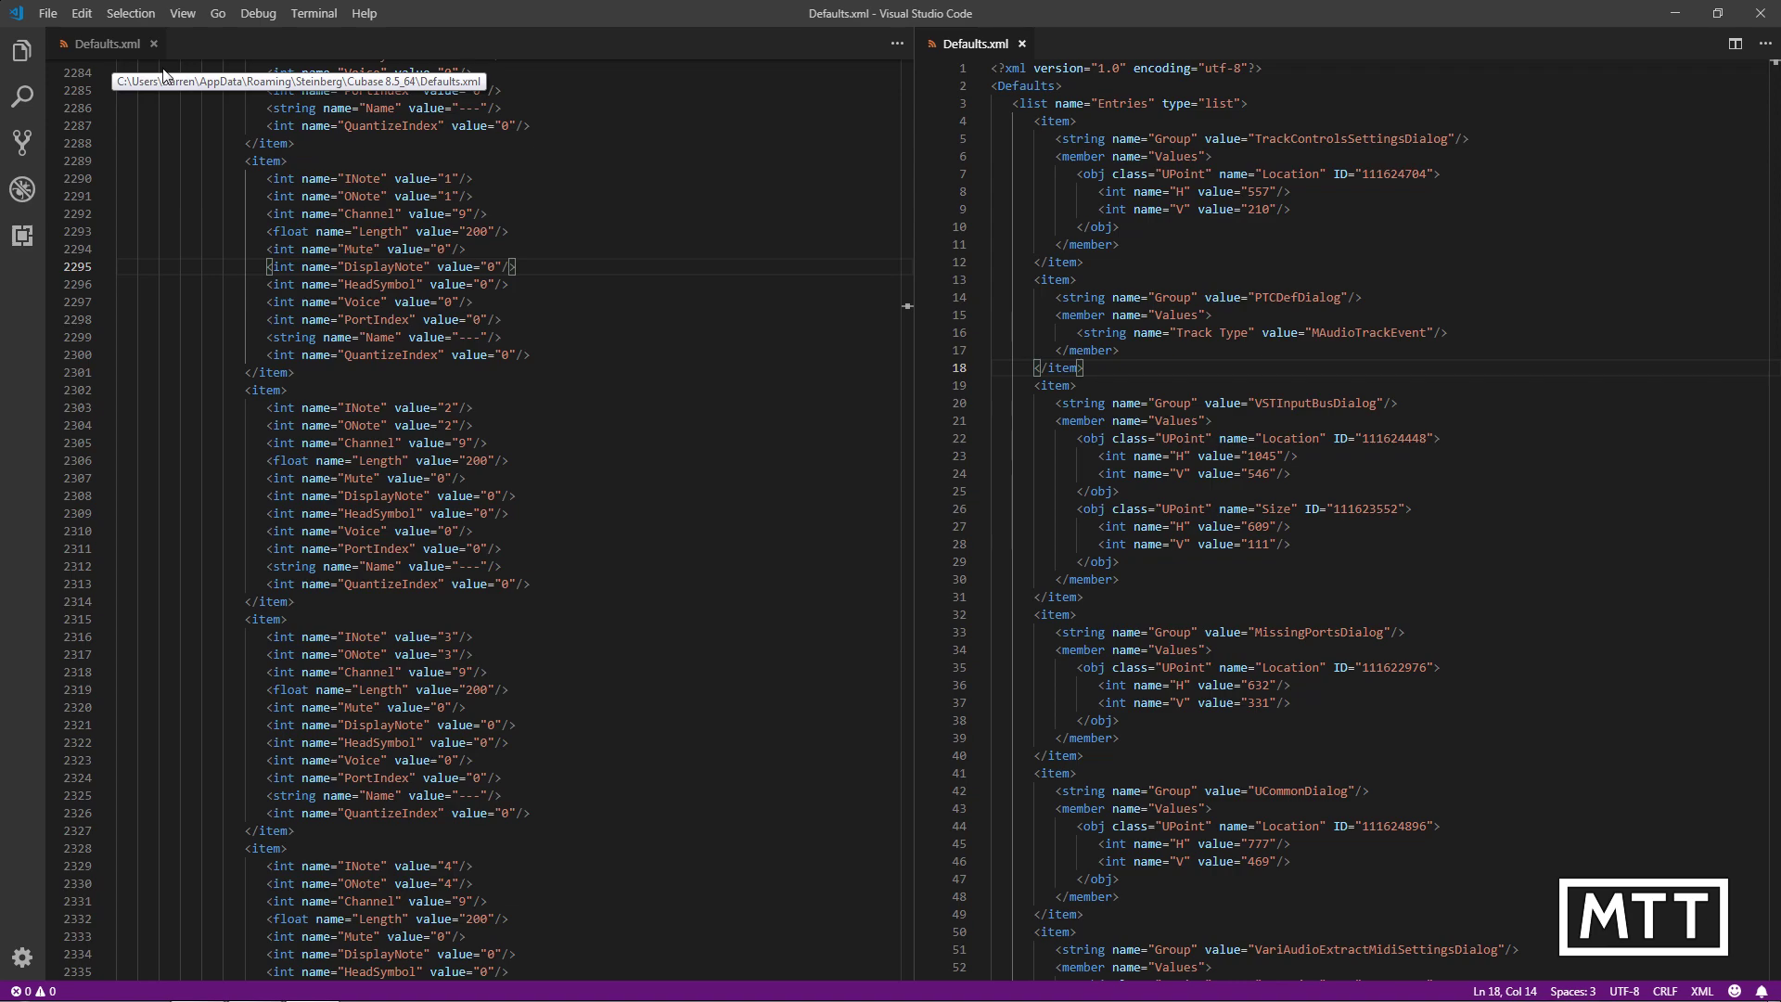
click(667, 51)
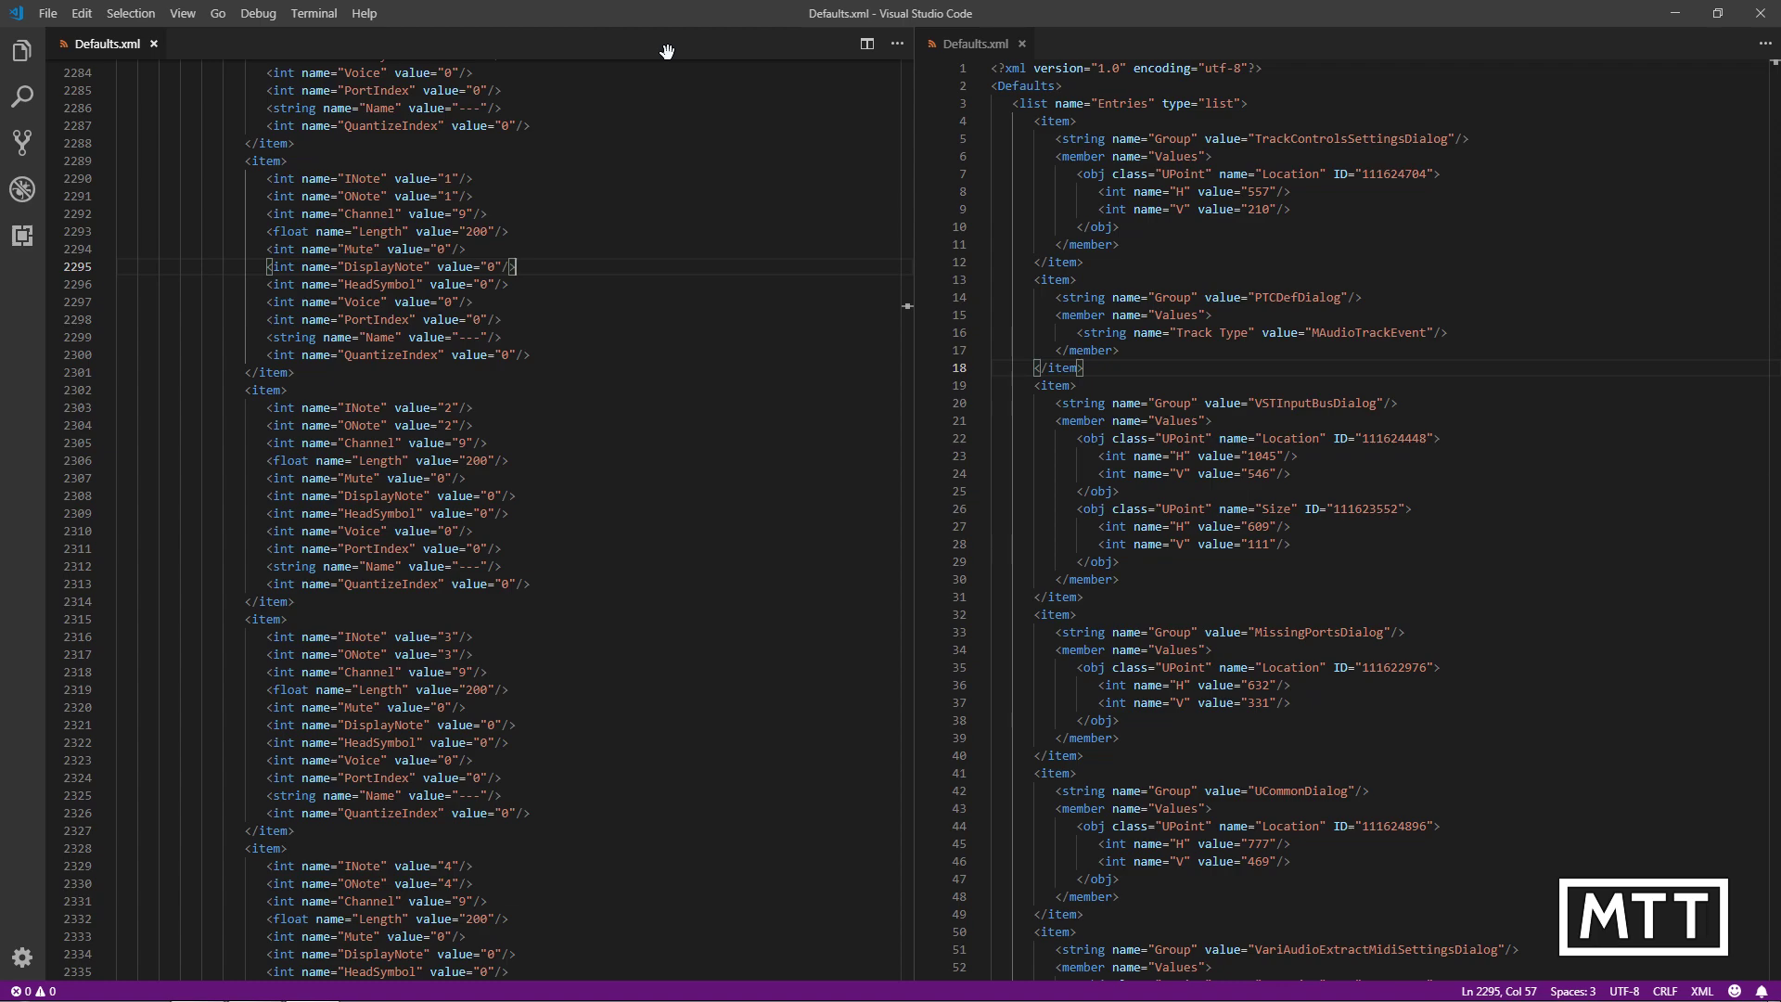
- Search the left file for 'hideos', then dismiss the fruitless search, keeping the Example entry at line 4753 visible
key(ctrl+f)
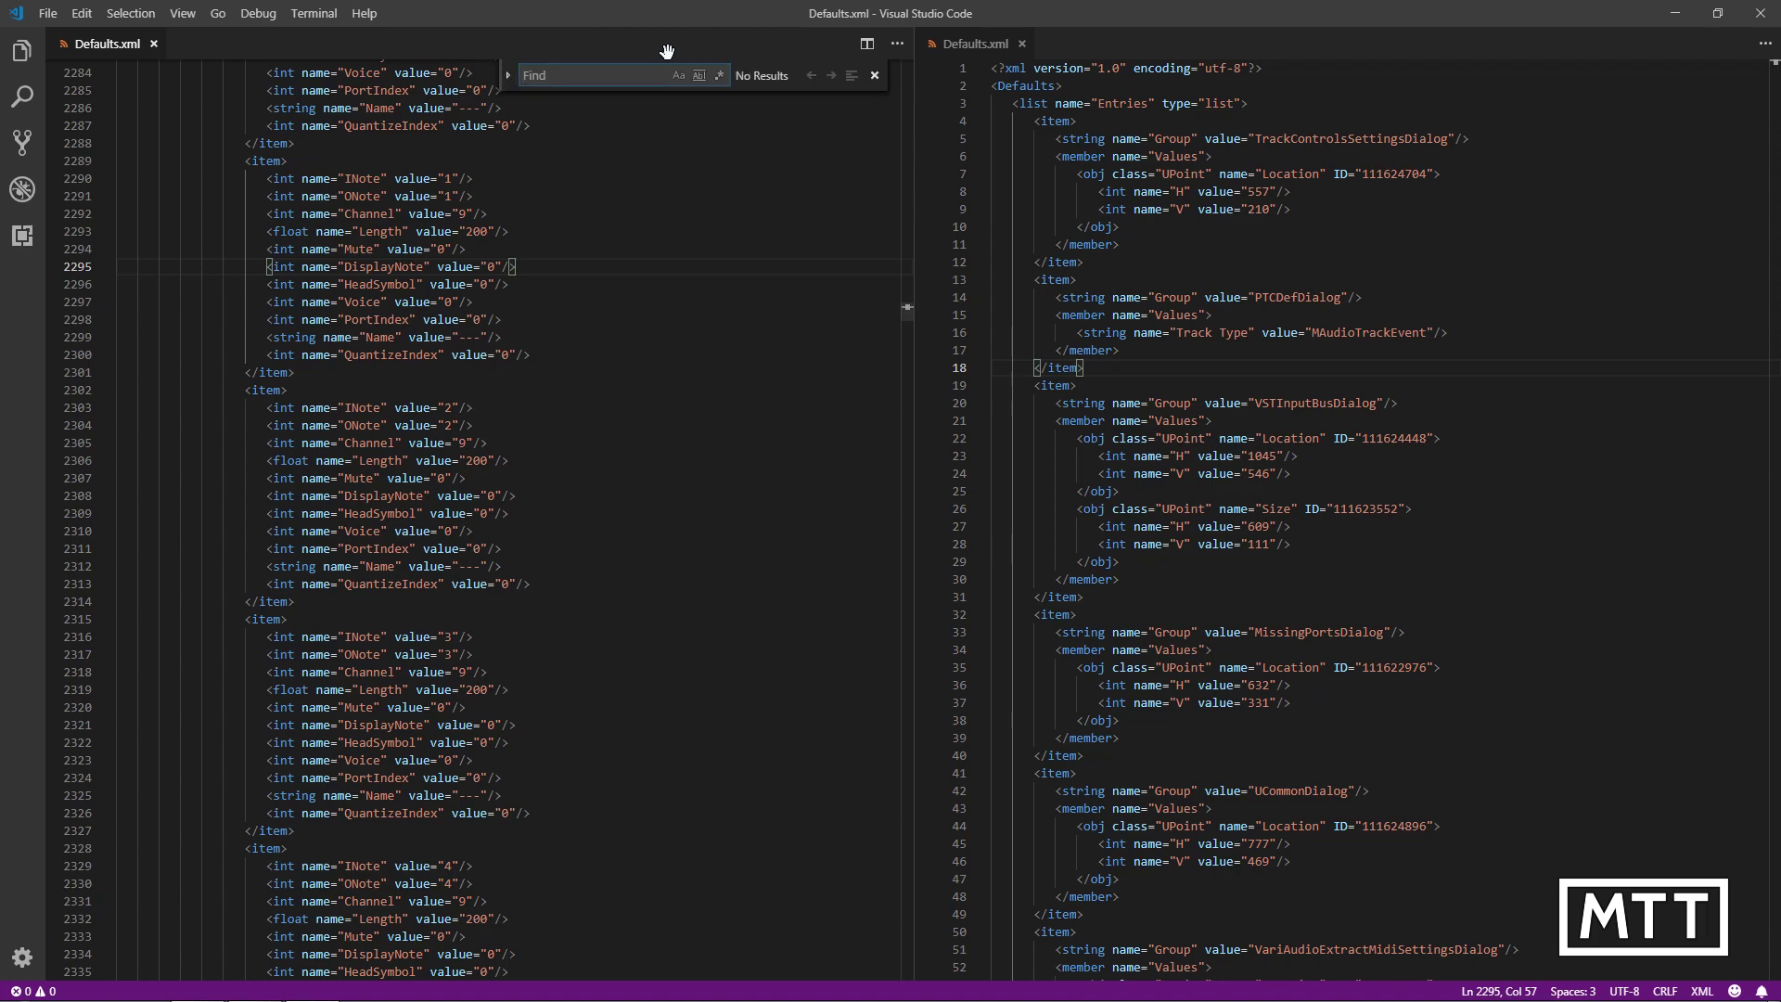
text(hideos)
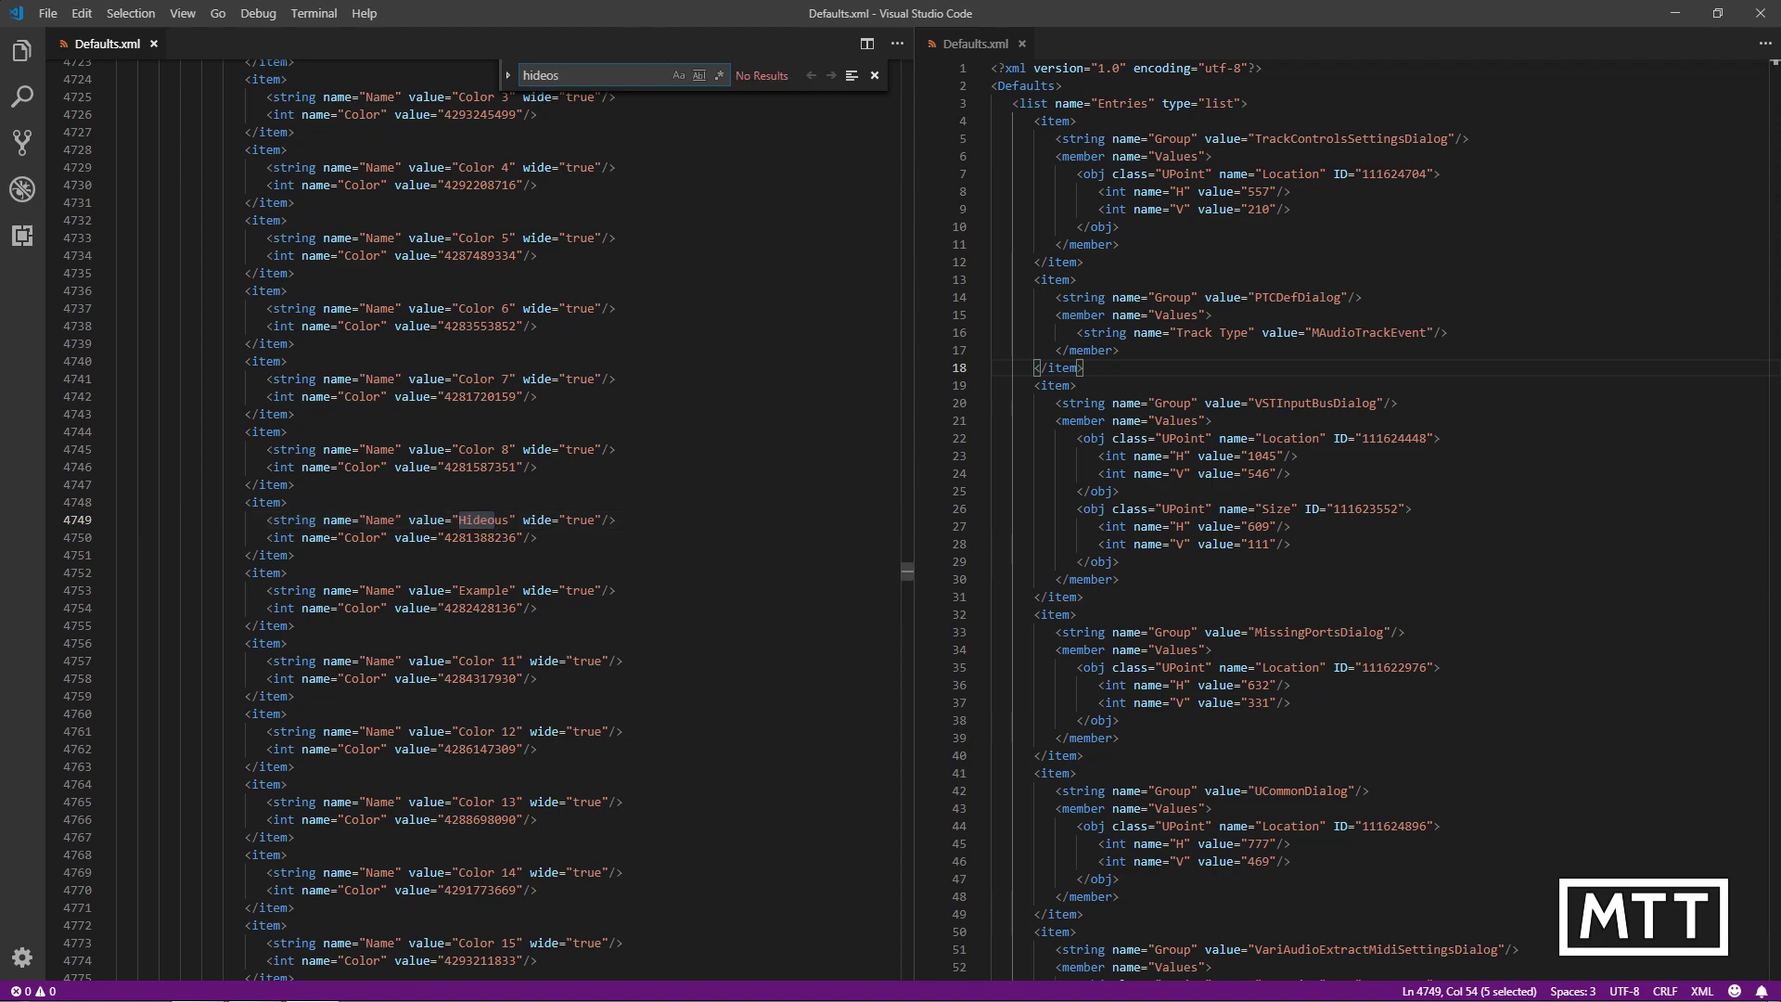
drag(453, 590, 517, 590)
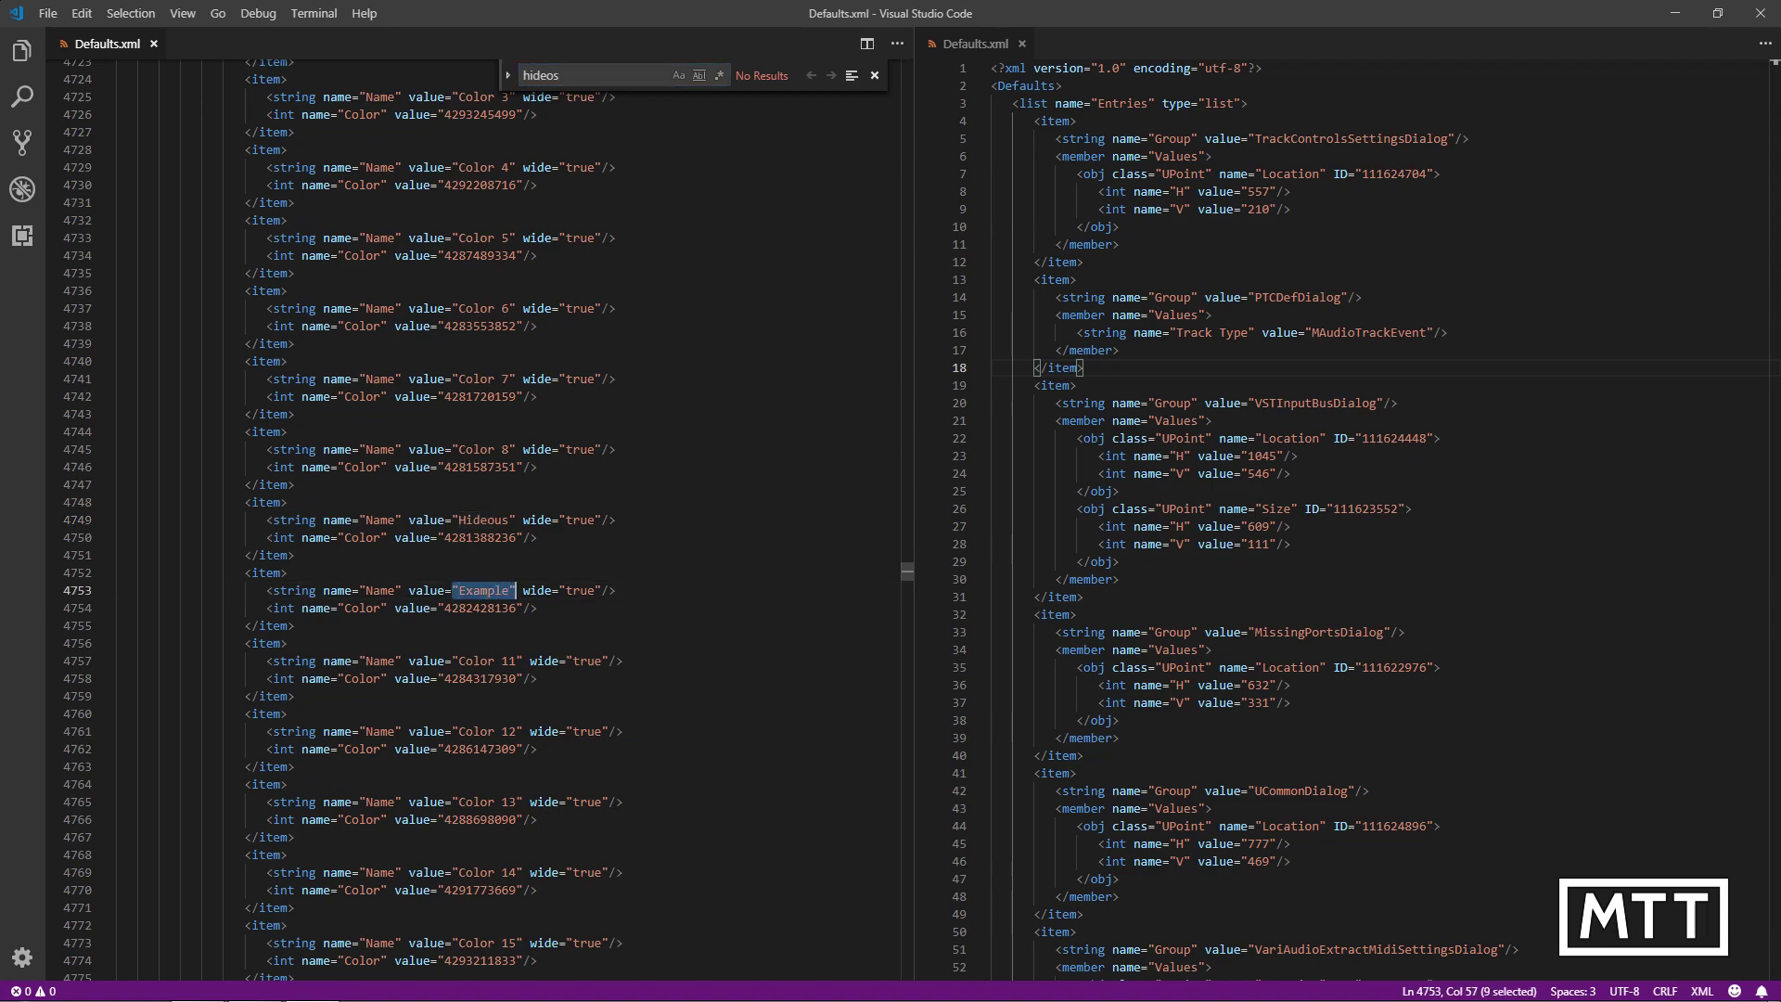
scroll(463, 519, up, 3)
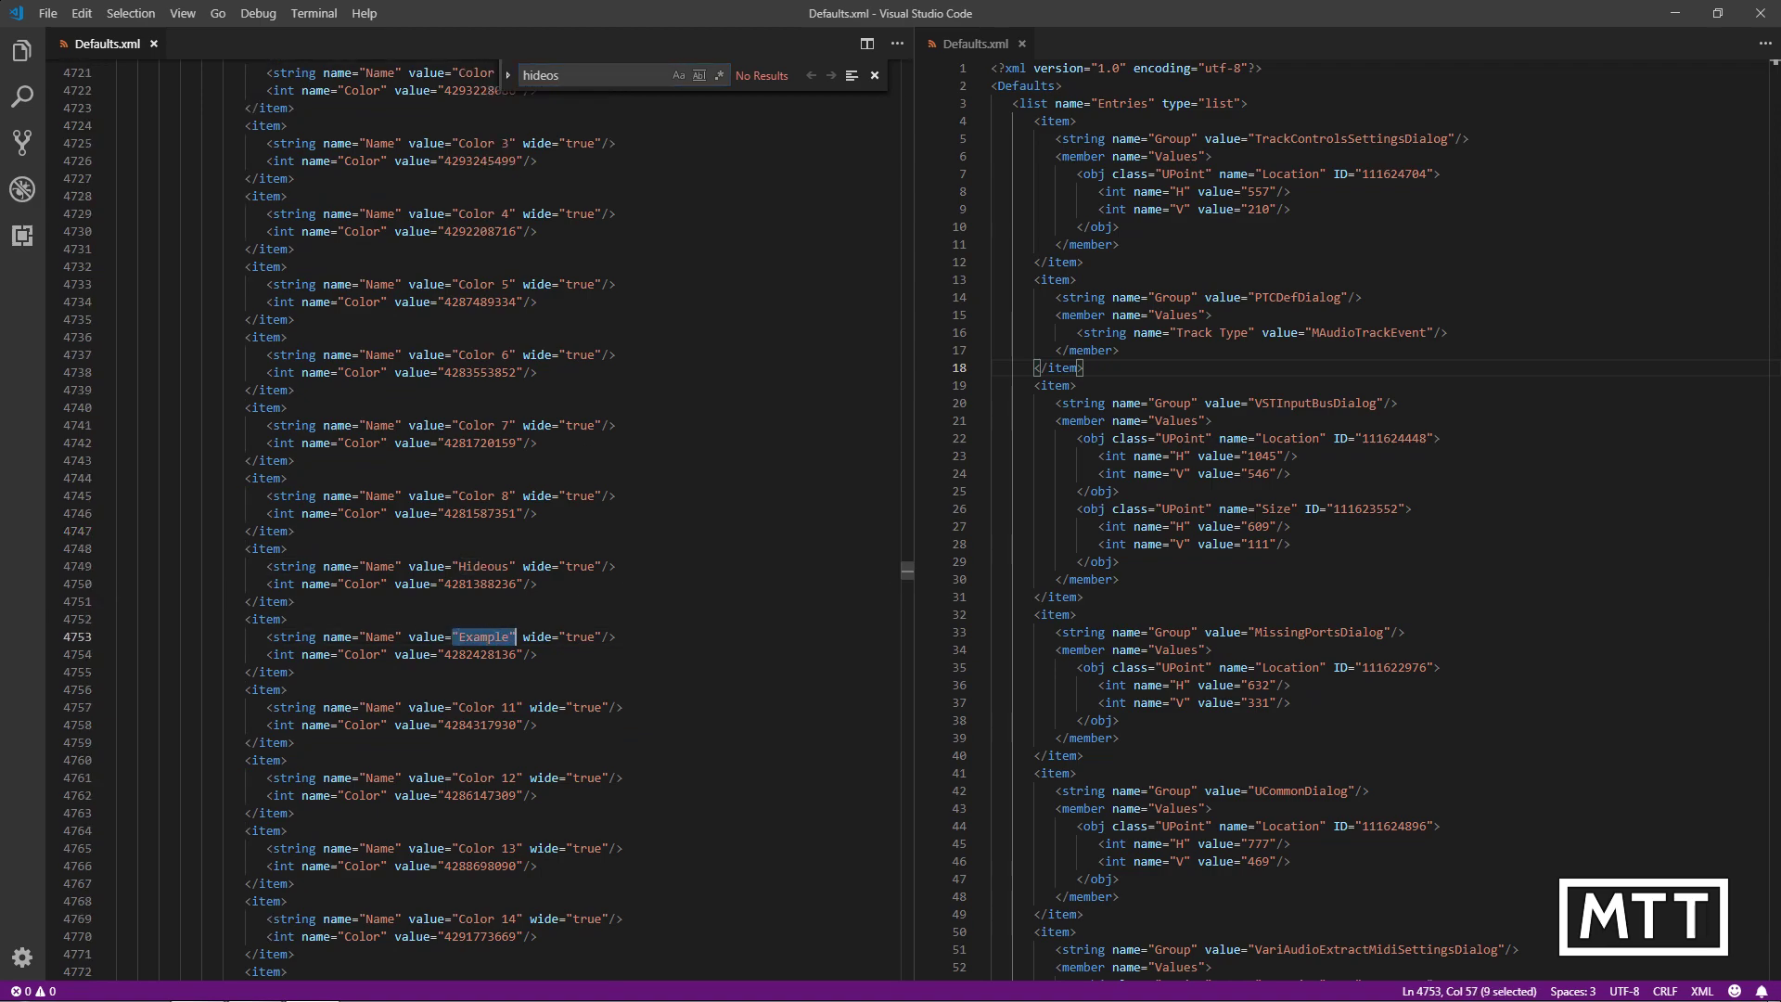
scroll(464, 520, up, 1)
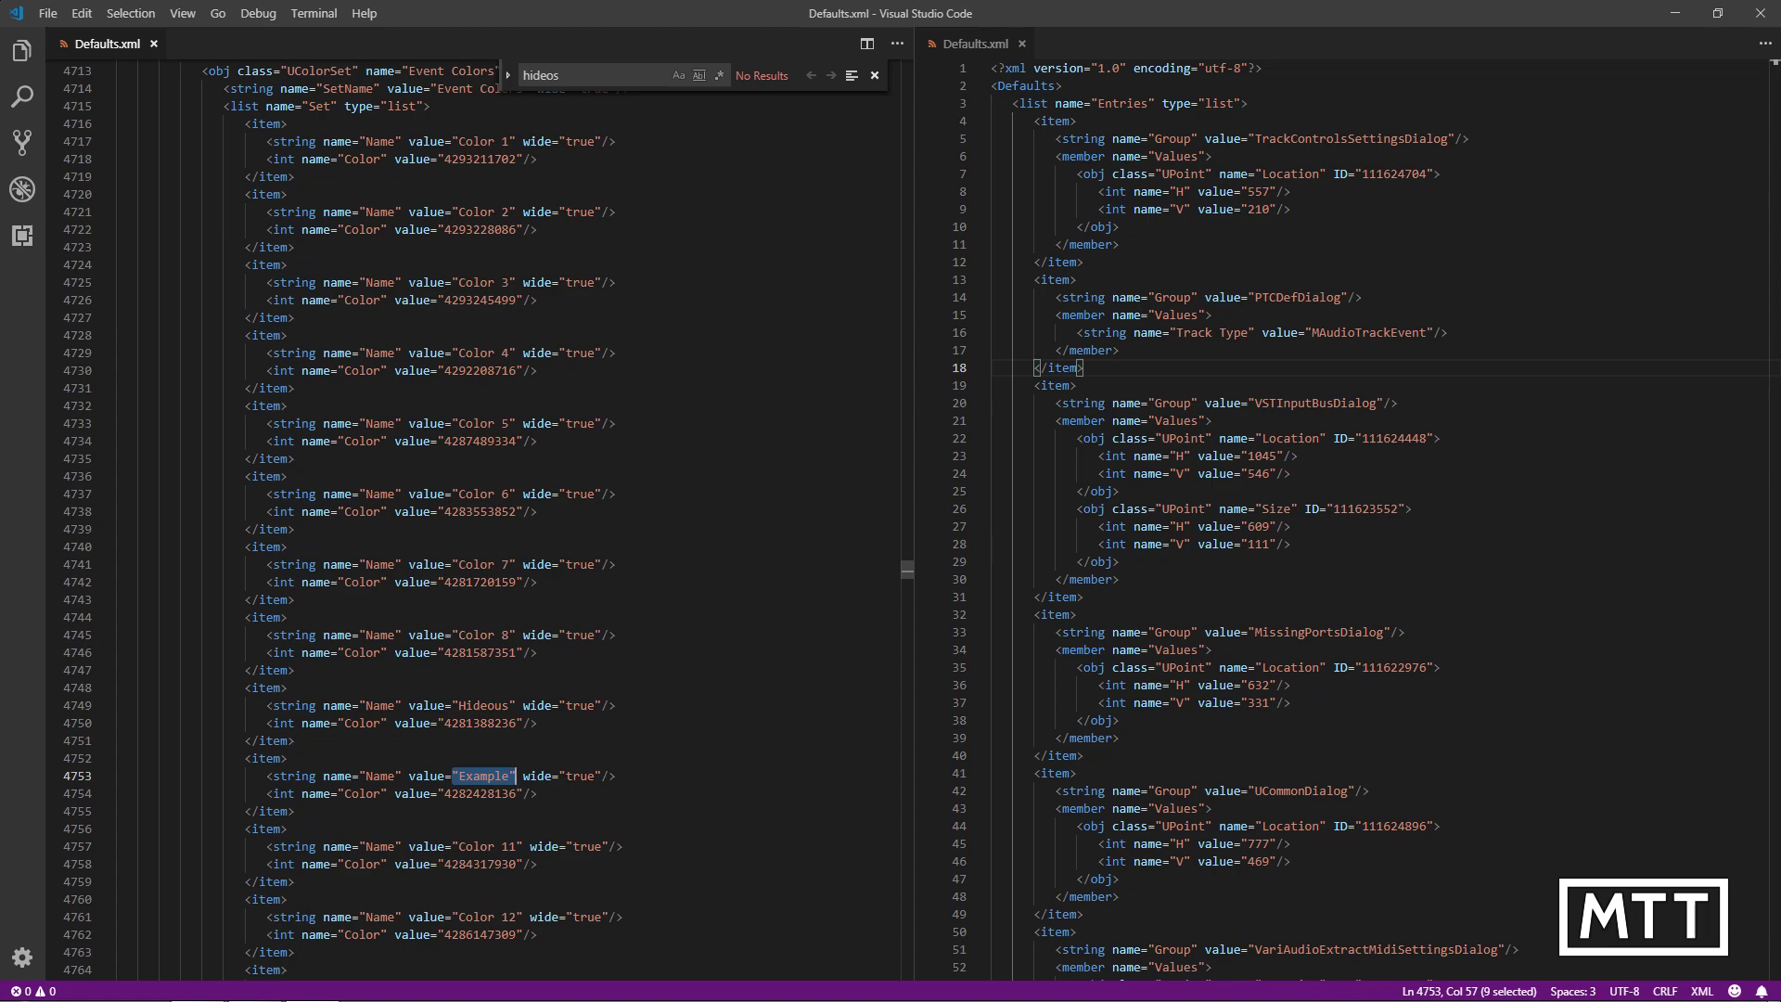
scroll(464, 520, down, 1)
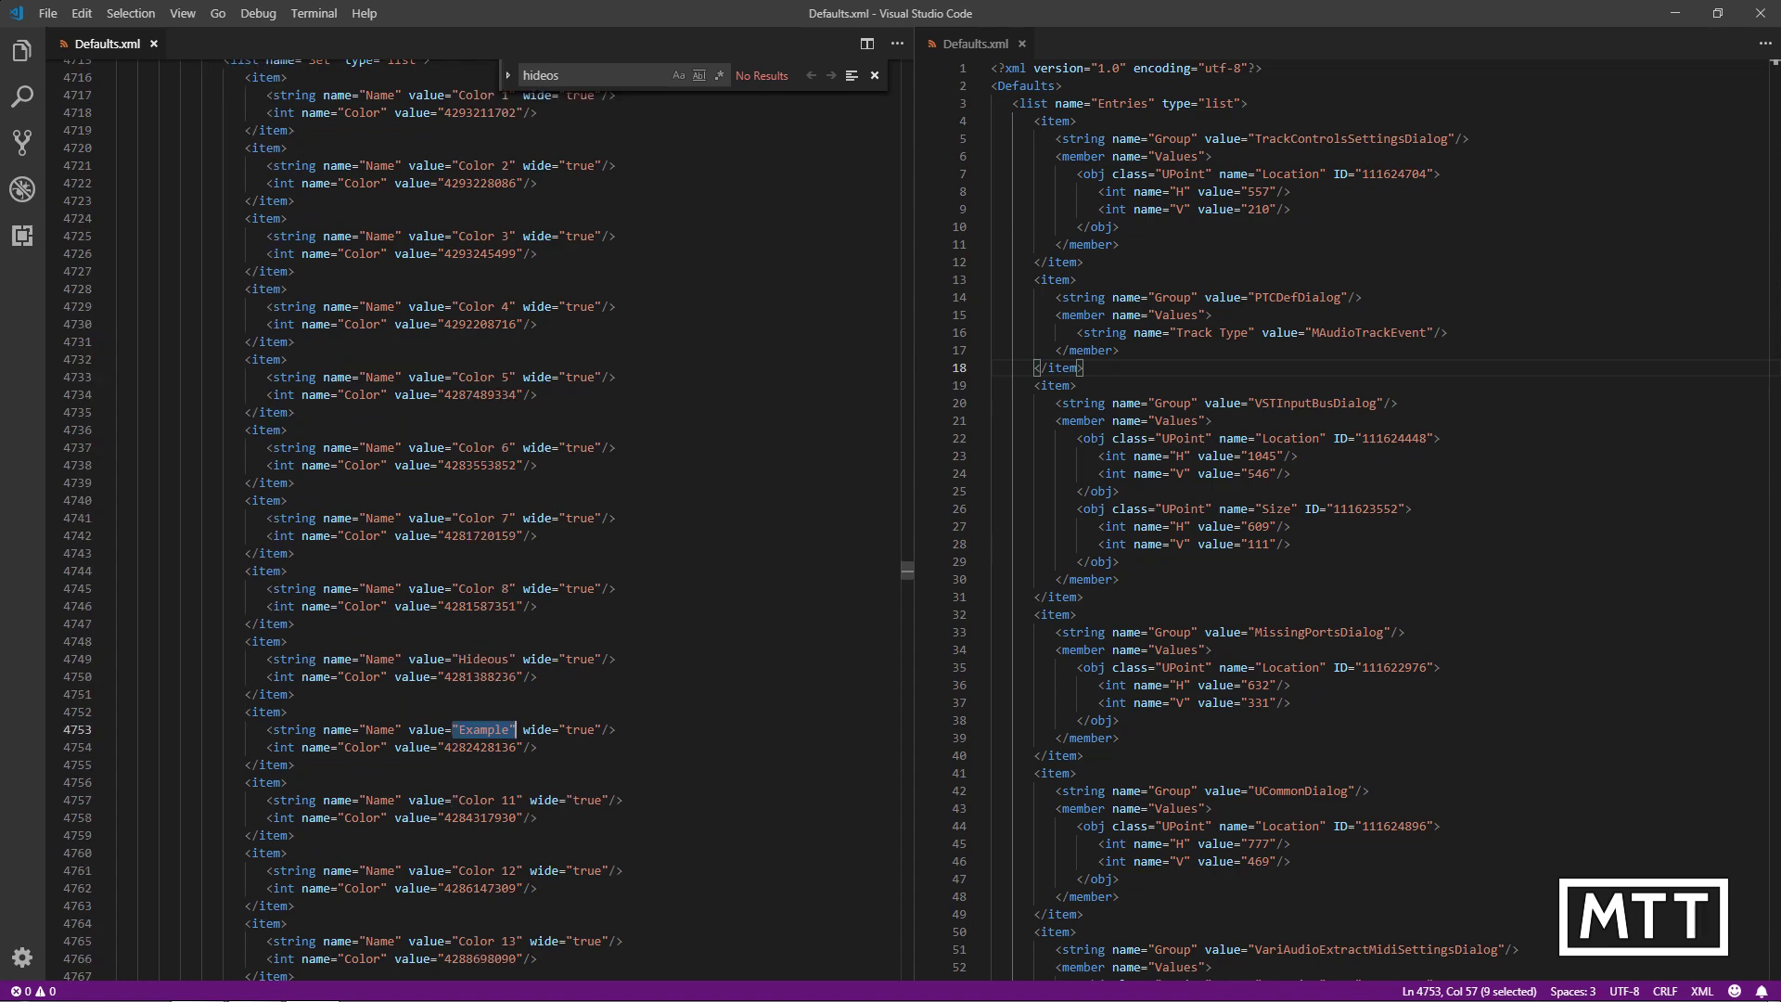
scroll(464, 520, up, 1)
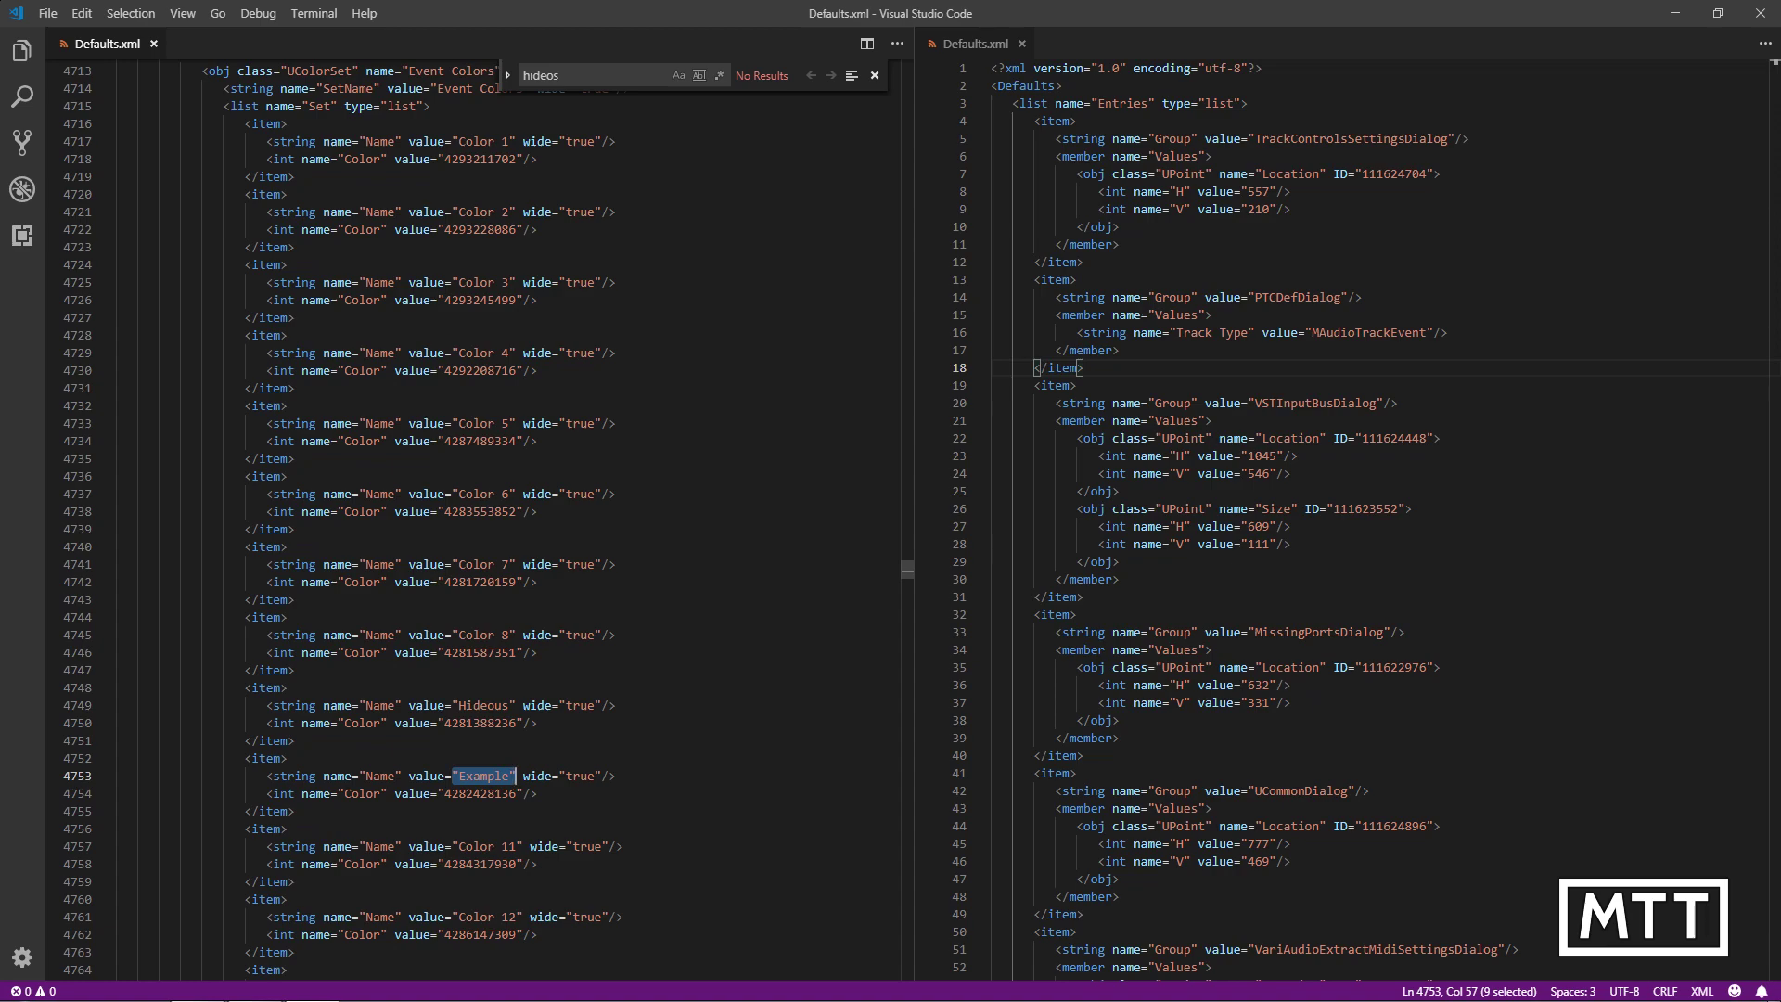
click(875, 75)
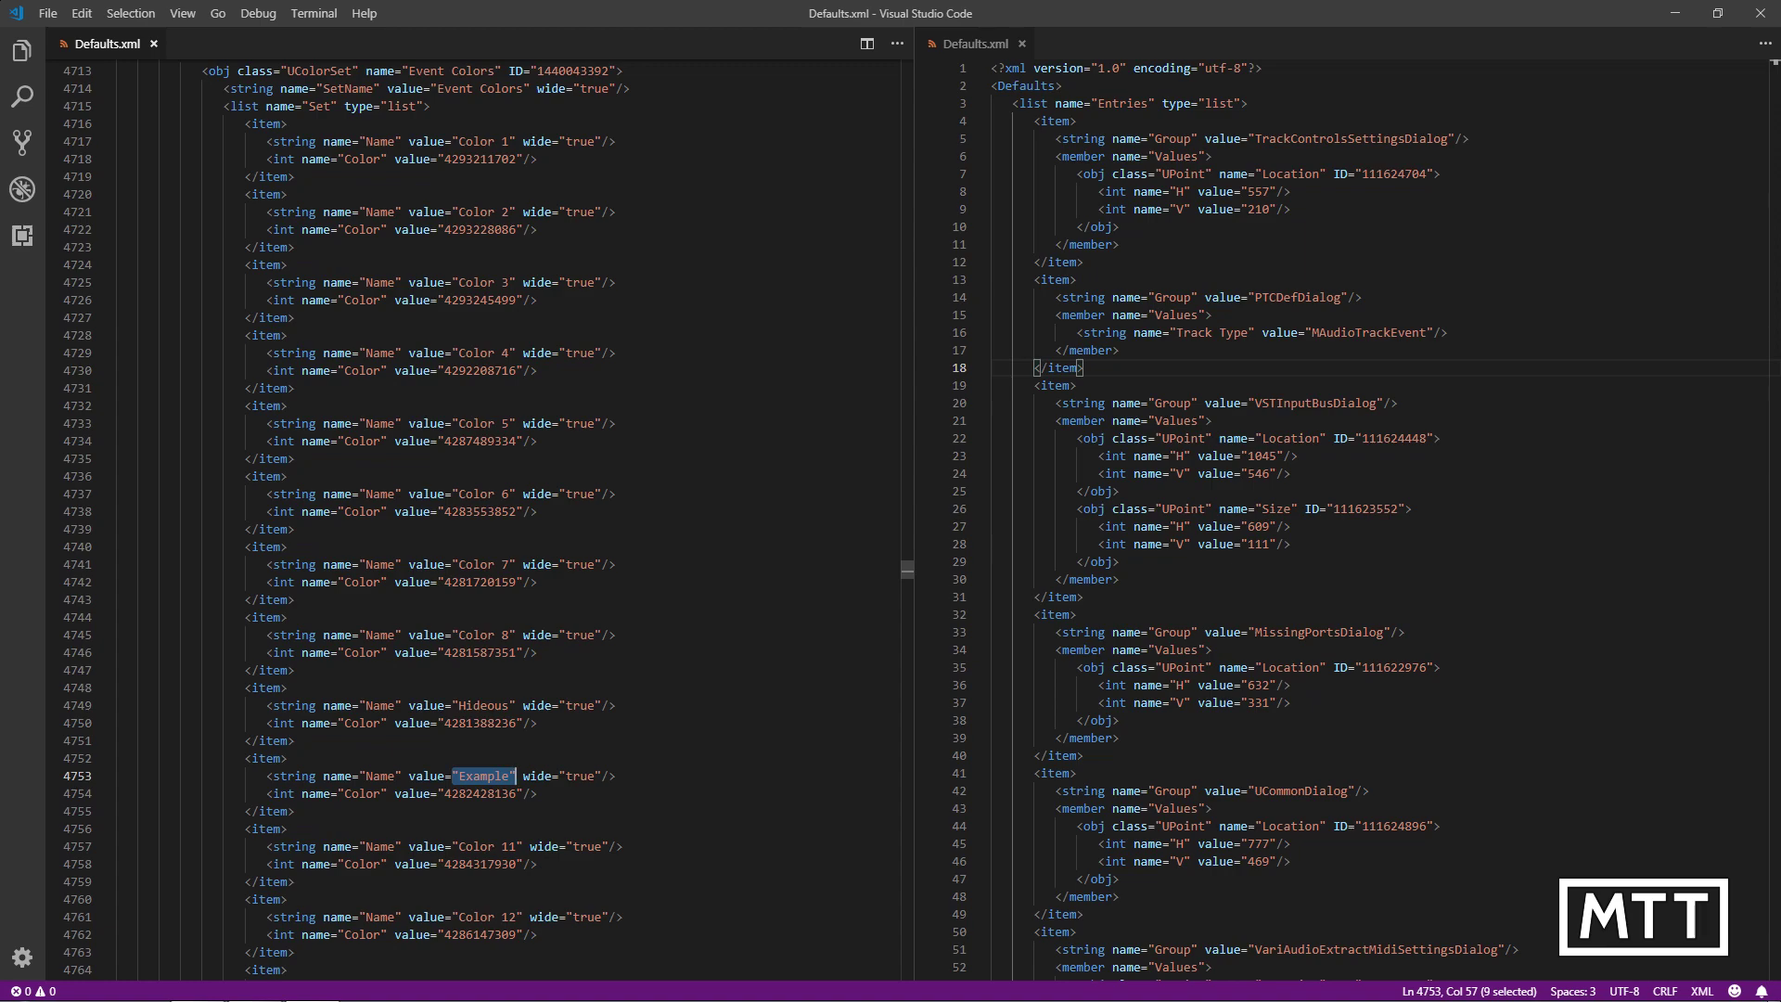
- Fold the Set list at line 4715 and select it from its opening tag to </list>
click(106, 109)
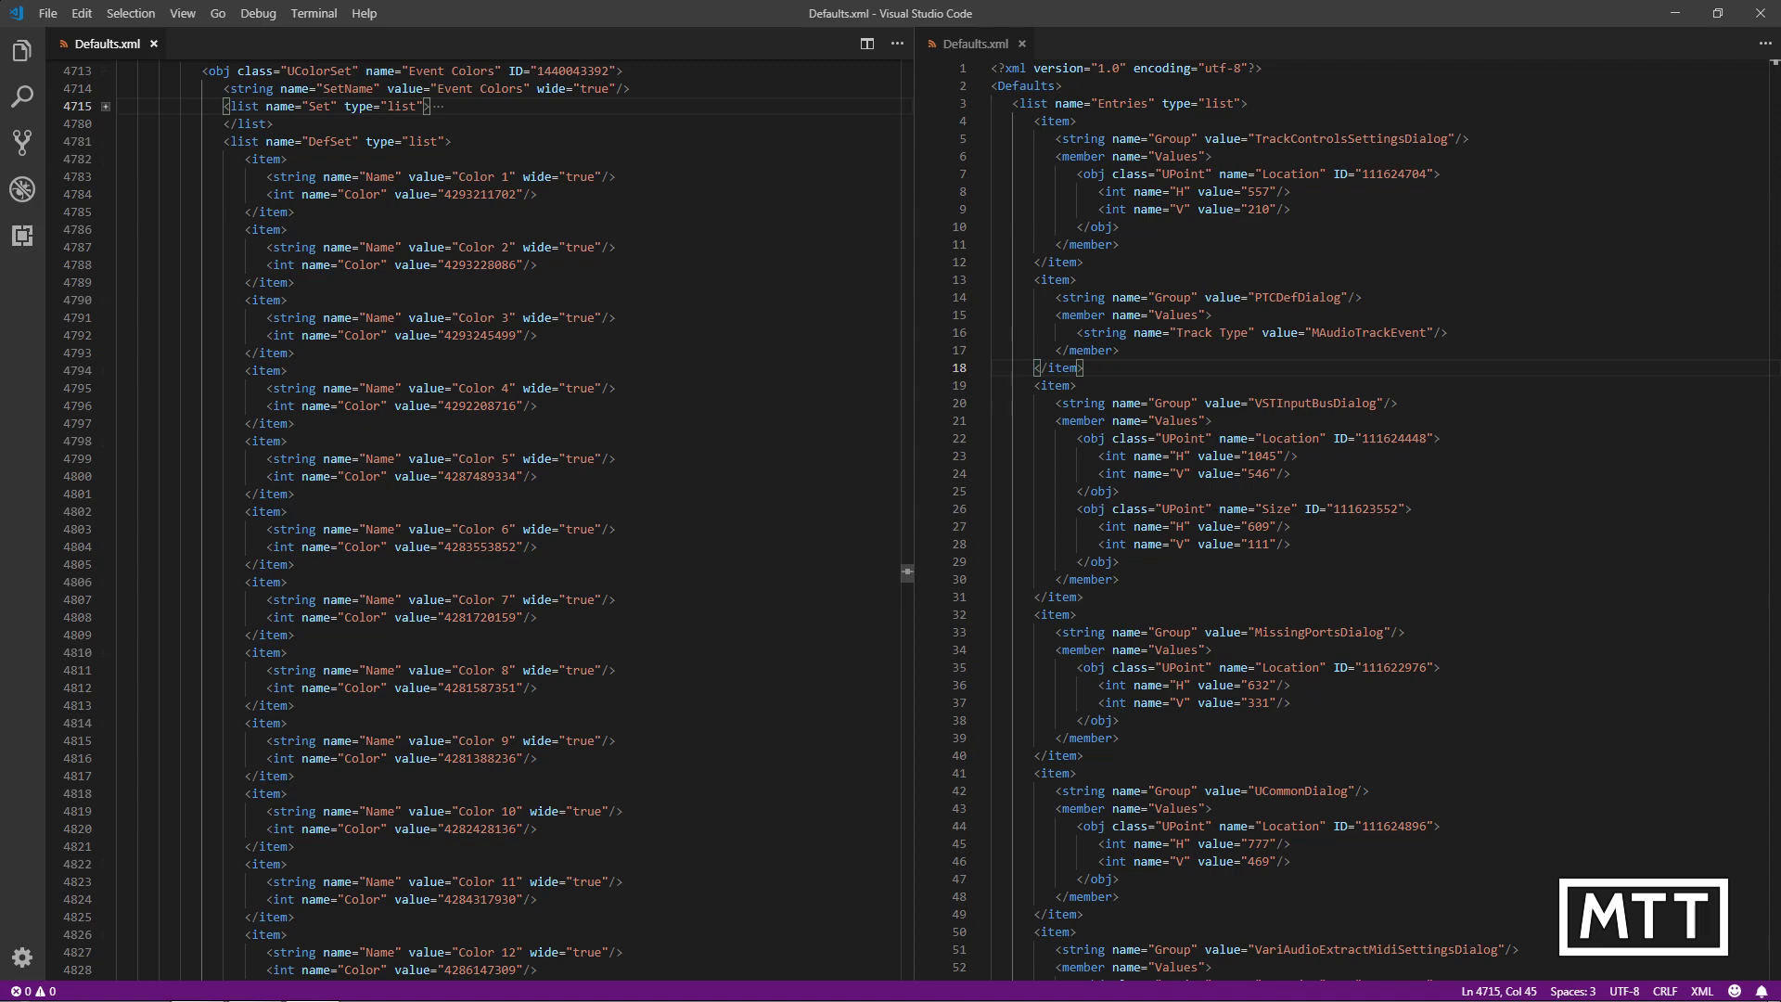
key(Down)
key(shift+Home)
key(shift+Up)
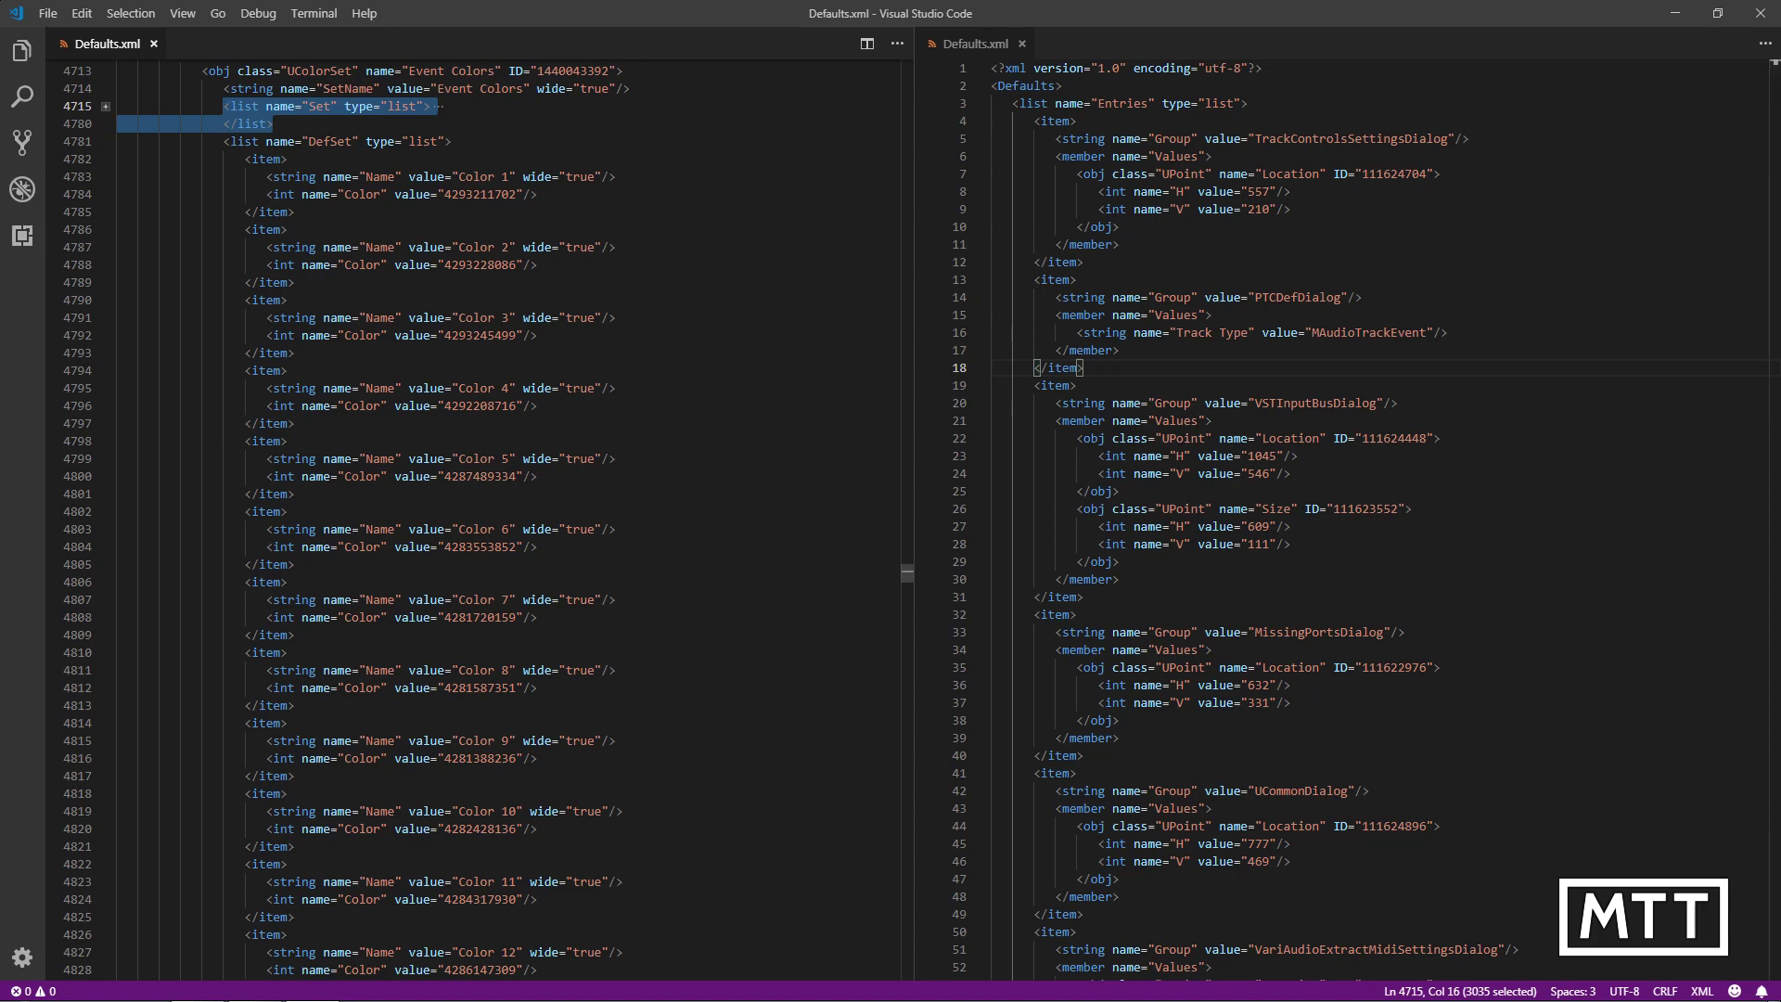
- Unfold the Set list to verify the selection, fold it again, and focus the right file
click(105, 108)
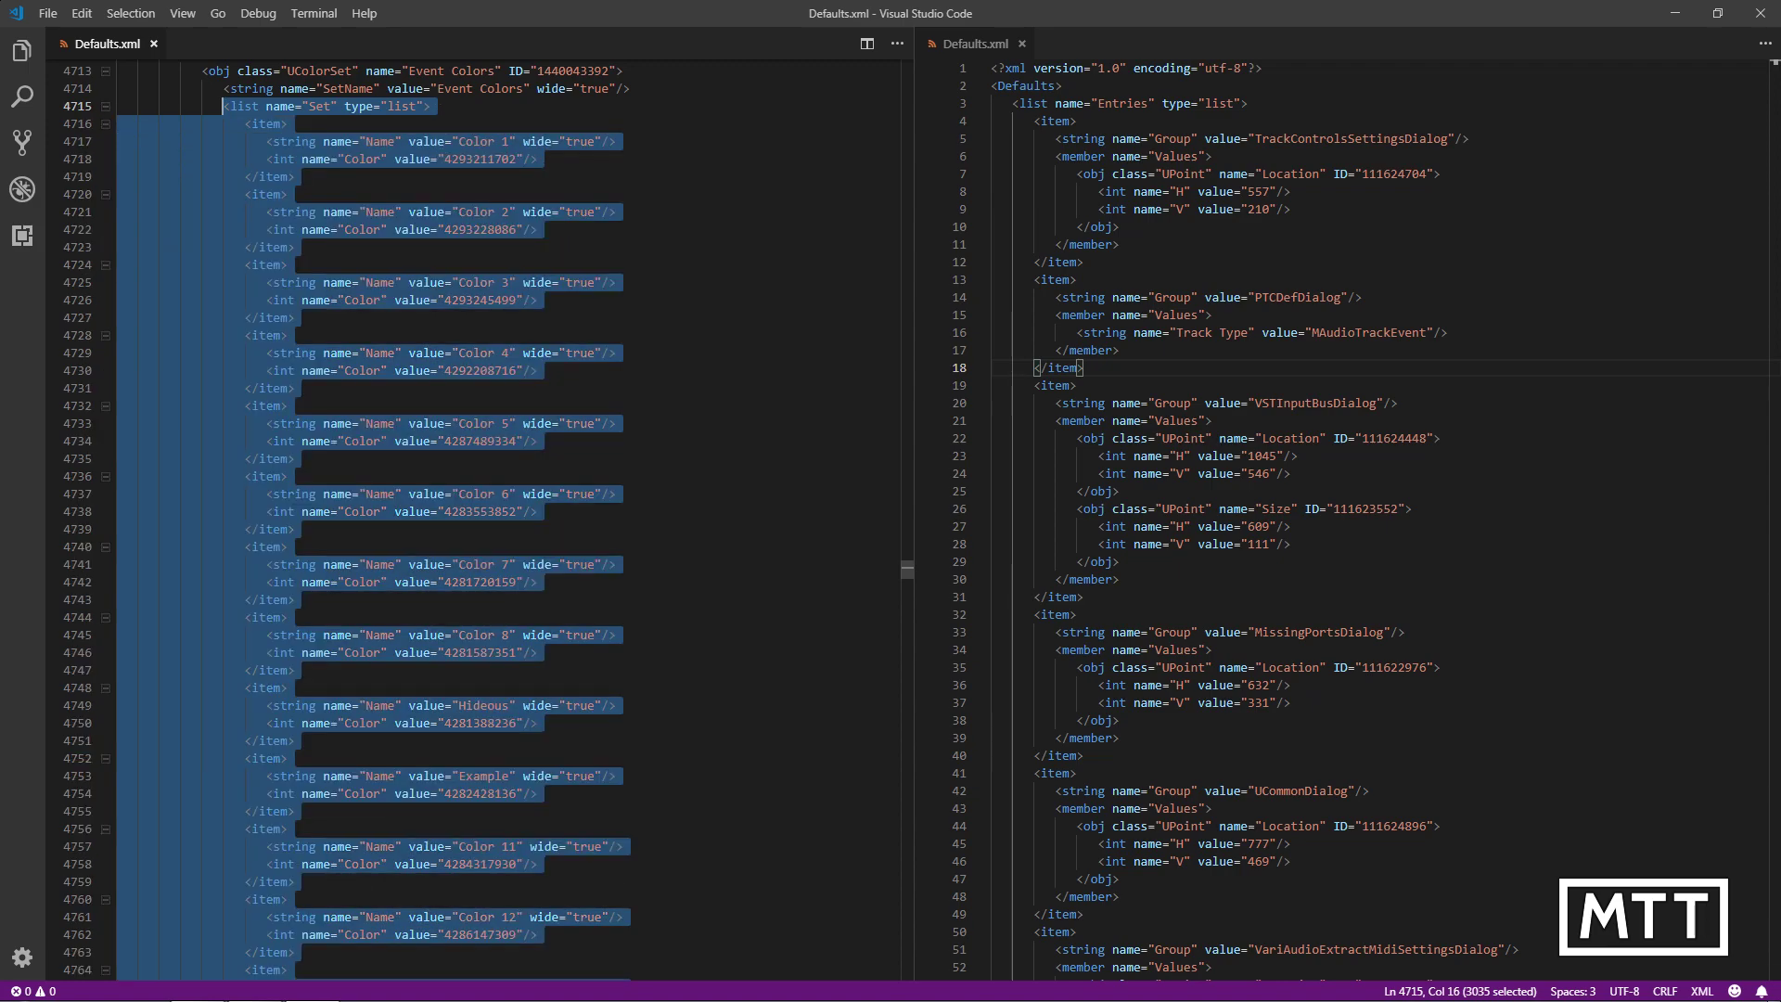
scroll(464, 520, down, 7)
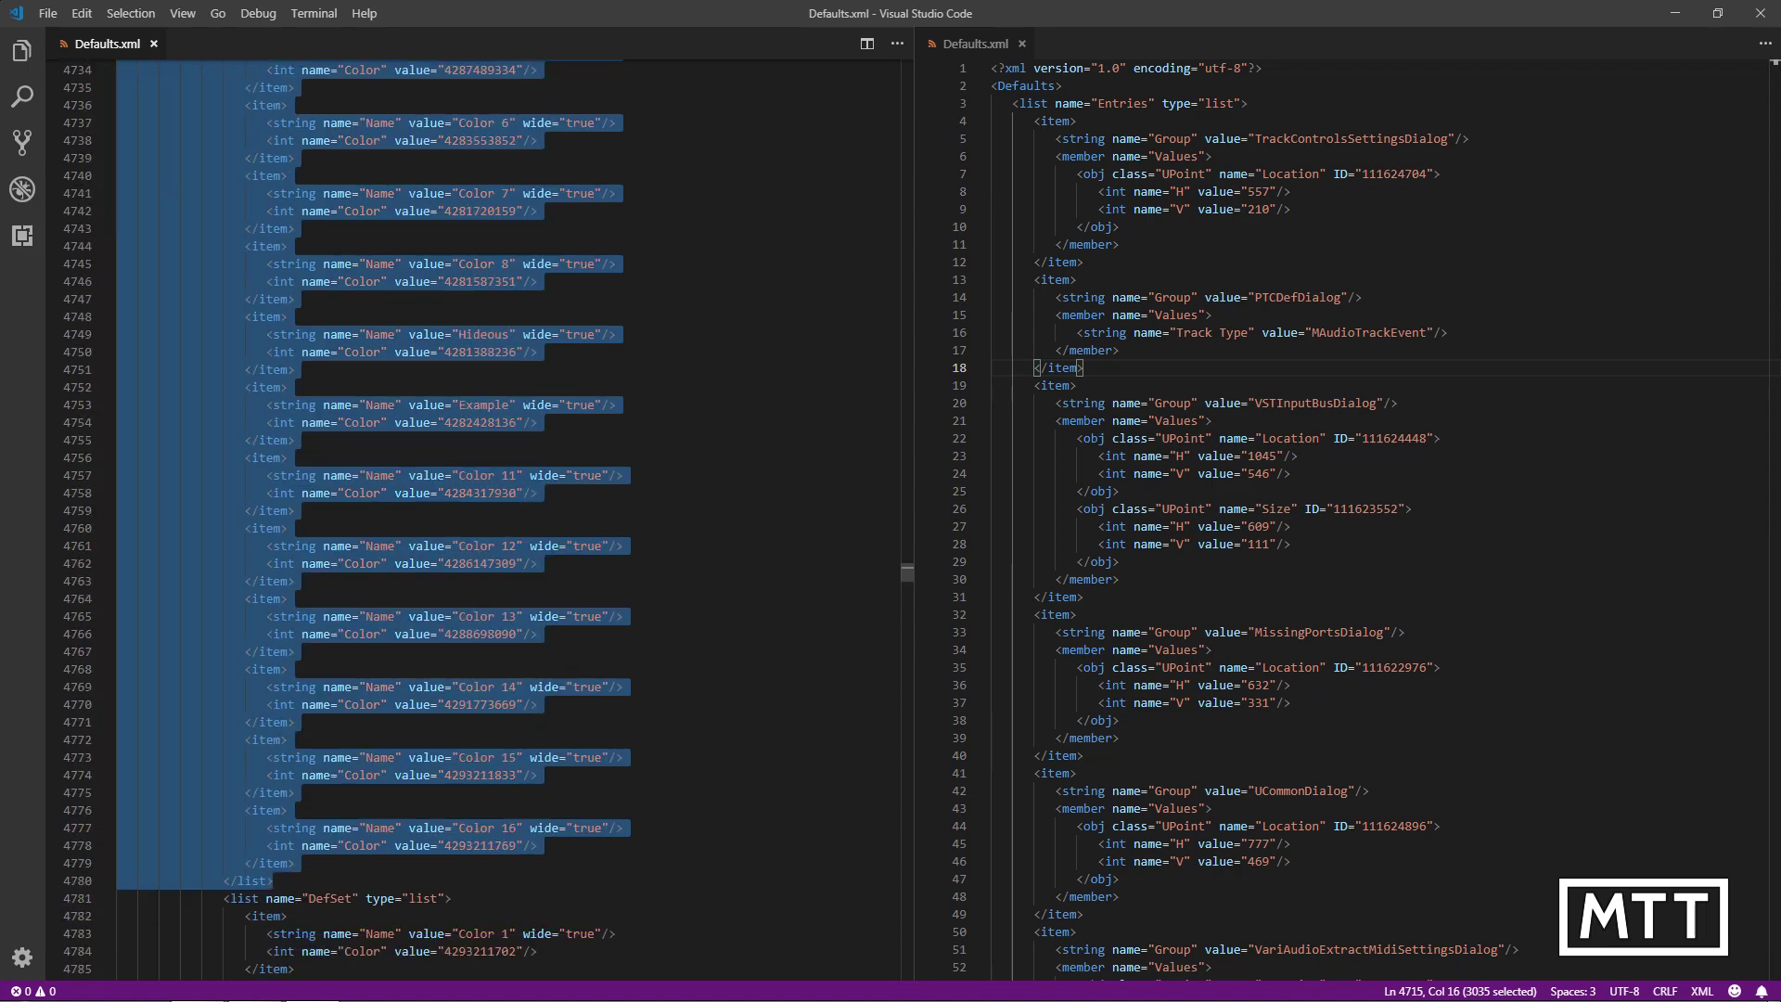
scroll(371, 519, up, 10)
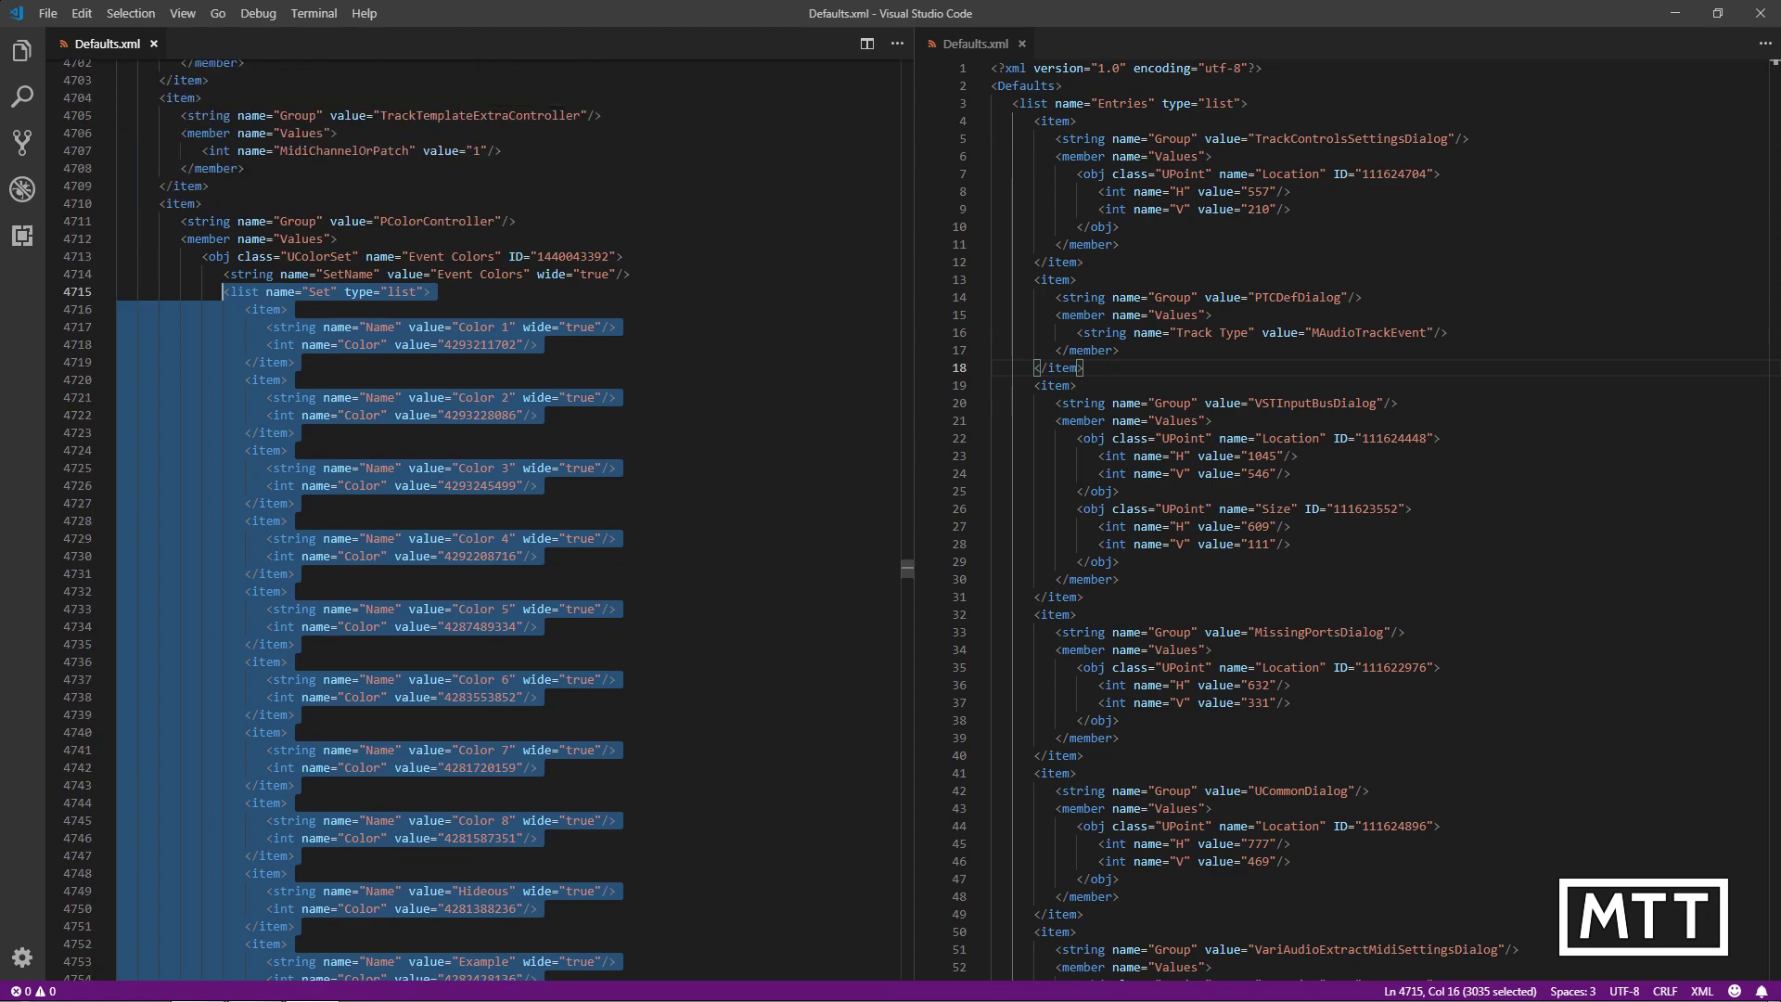
click(105, 292)
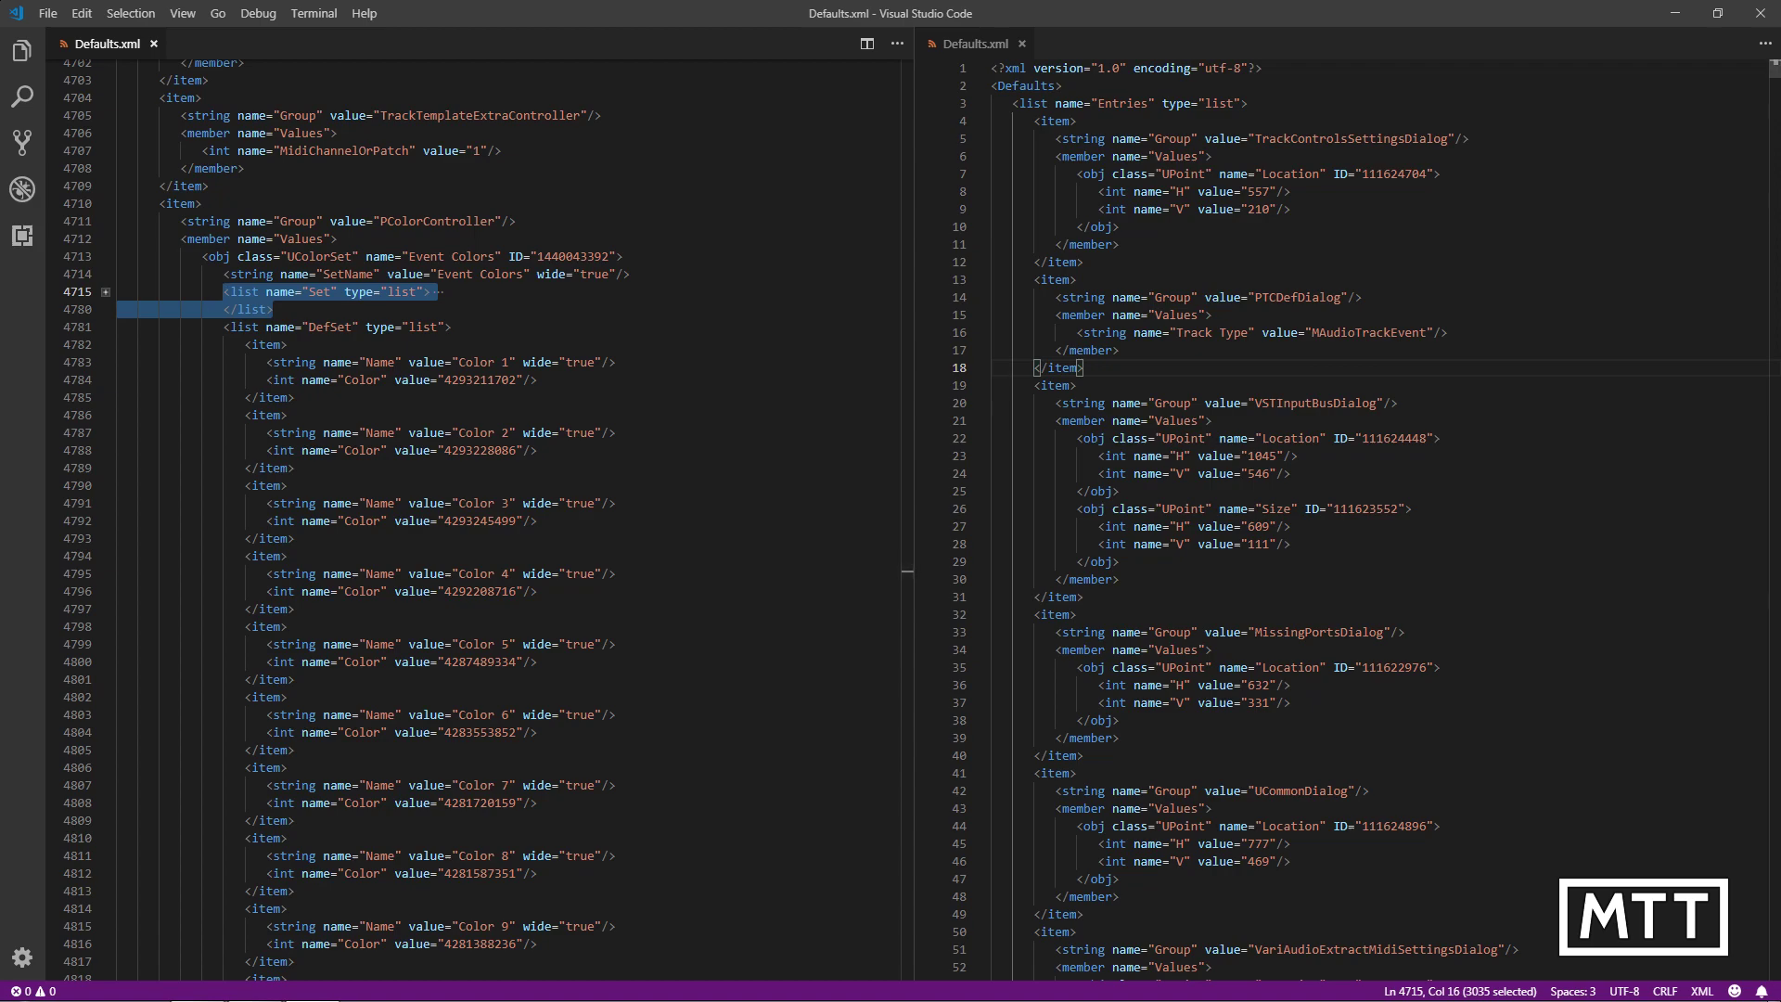
click(1083, 262)
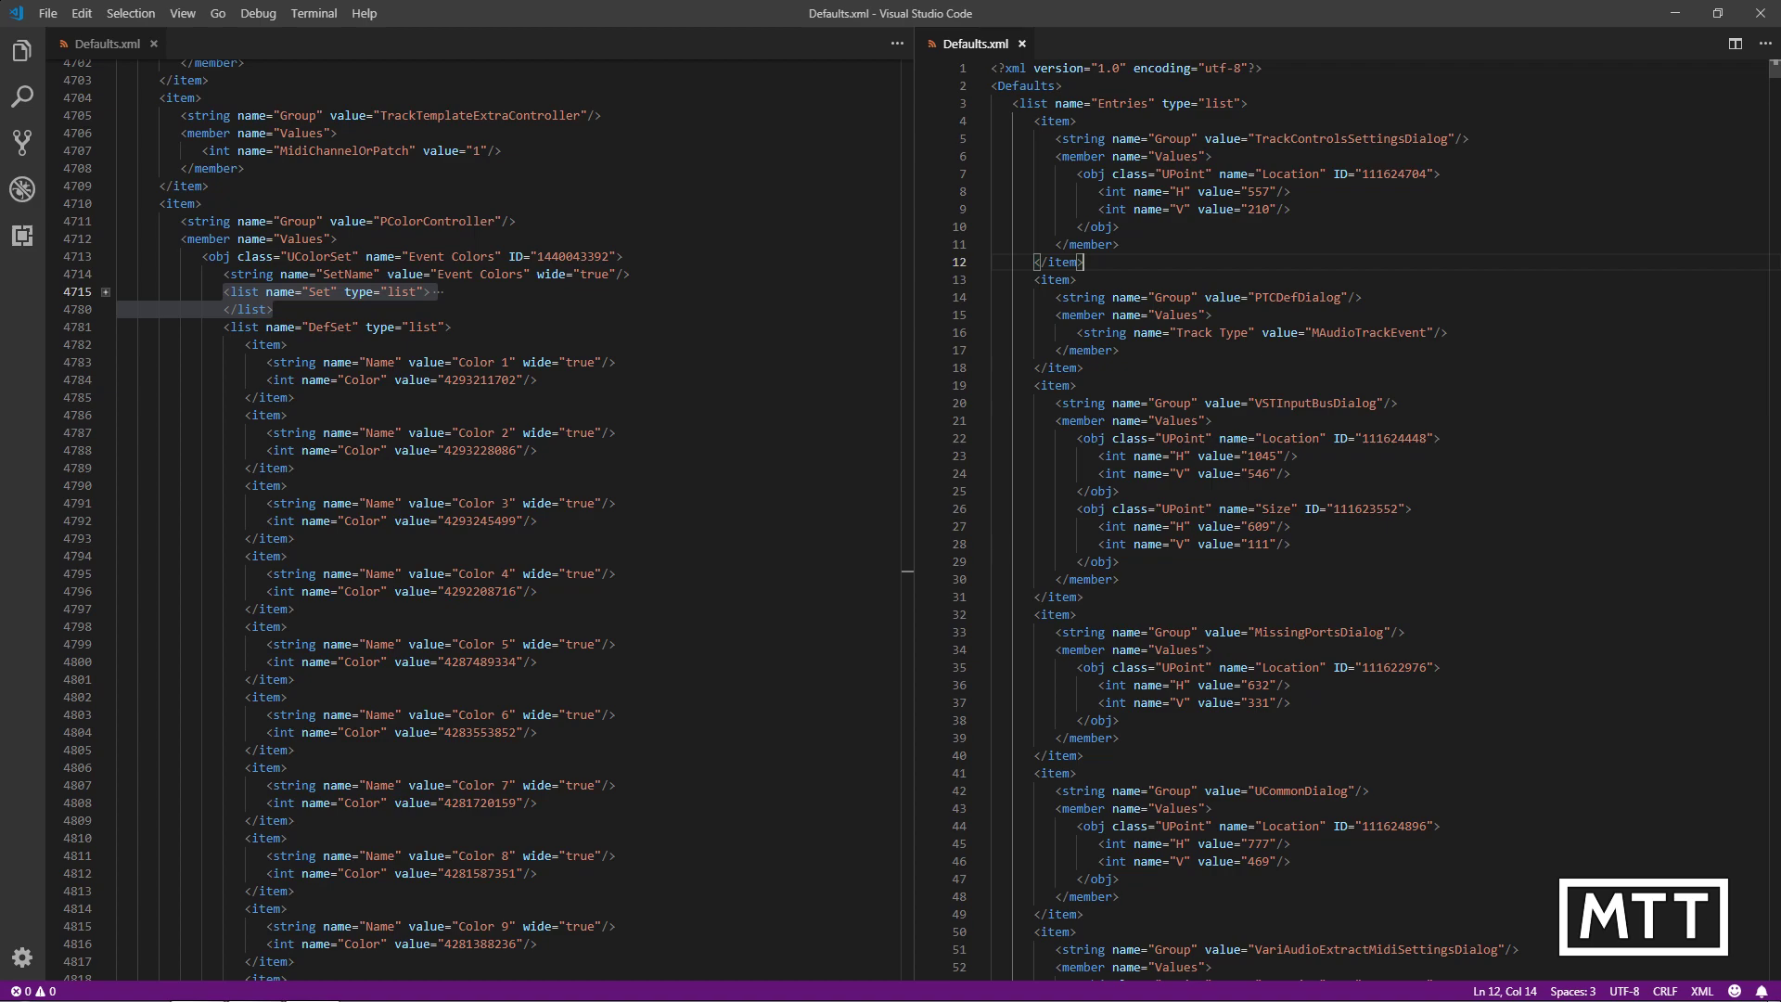
- Find 'pcolor' in the right file and fold its PColorController Event Colors Set list
key(ctrl+f)
text(pcolor)
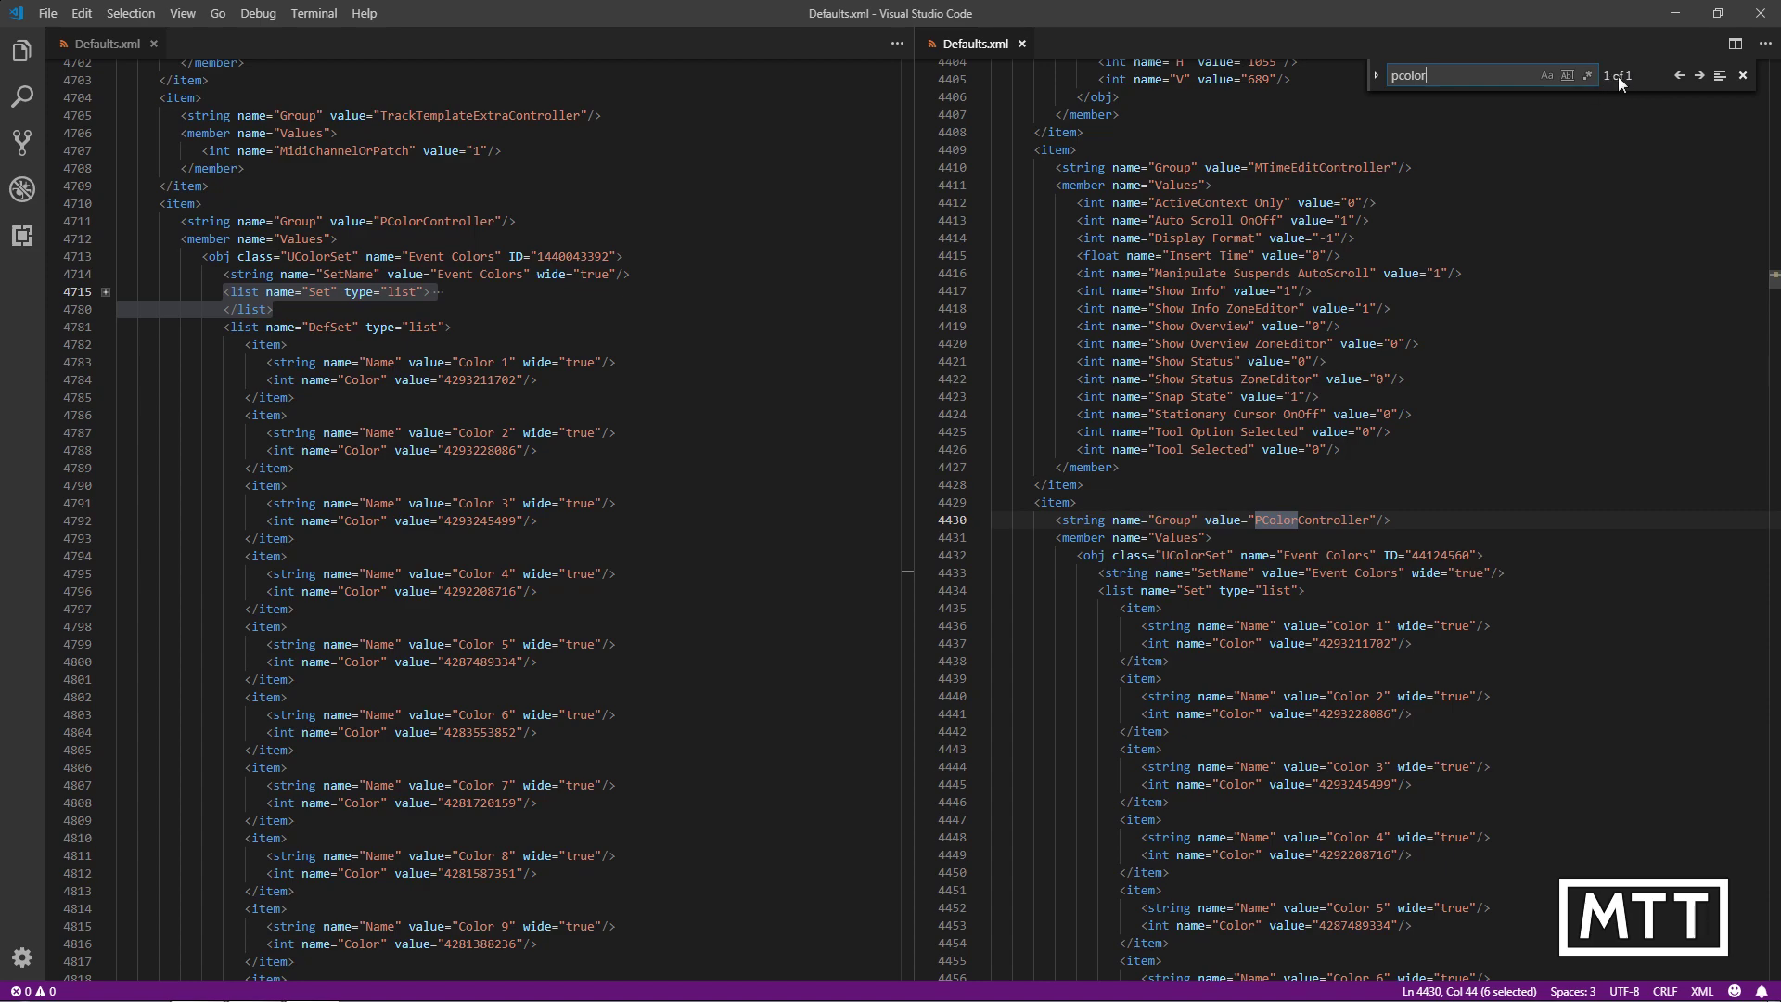
scroll(1345, 520, down, 4)
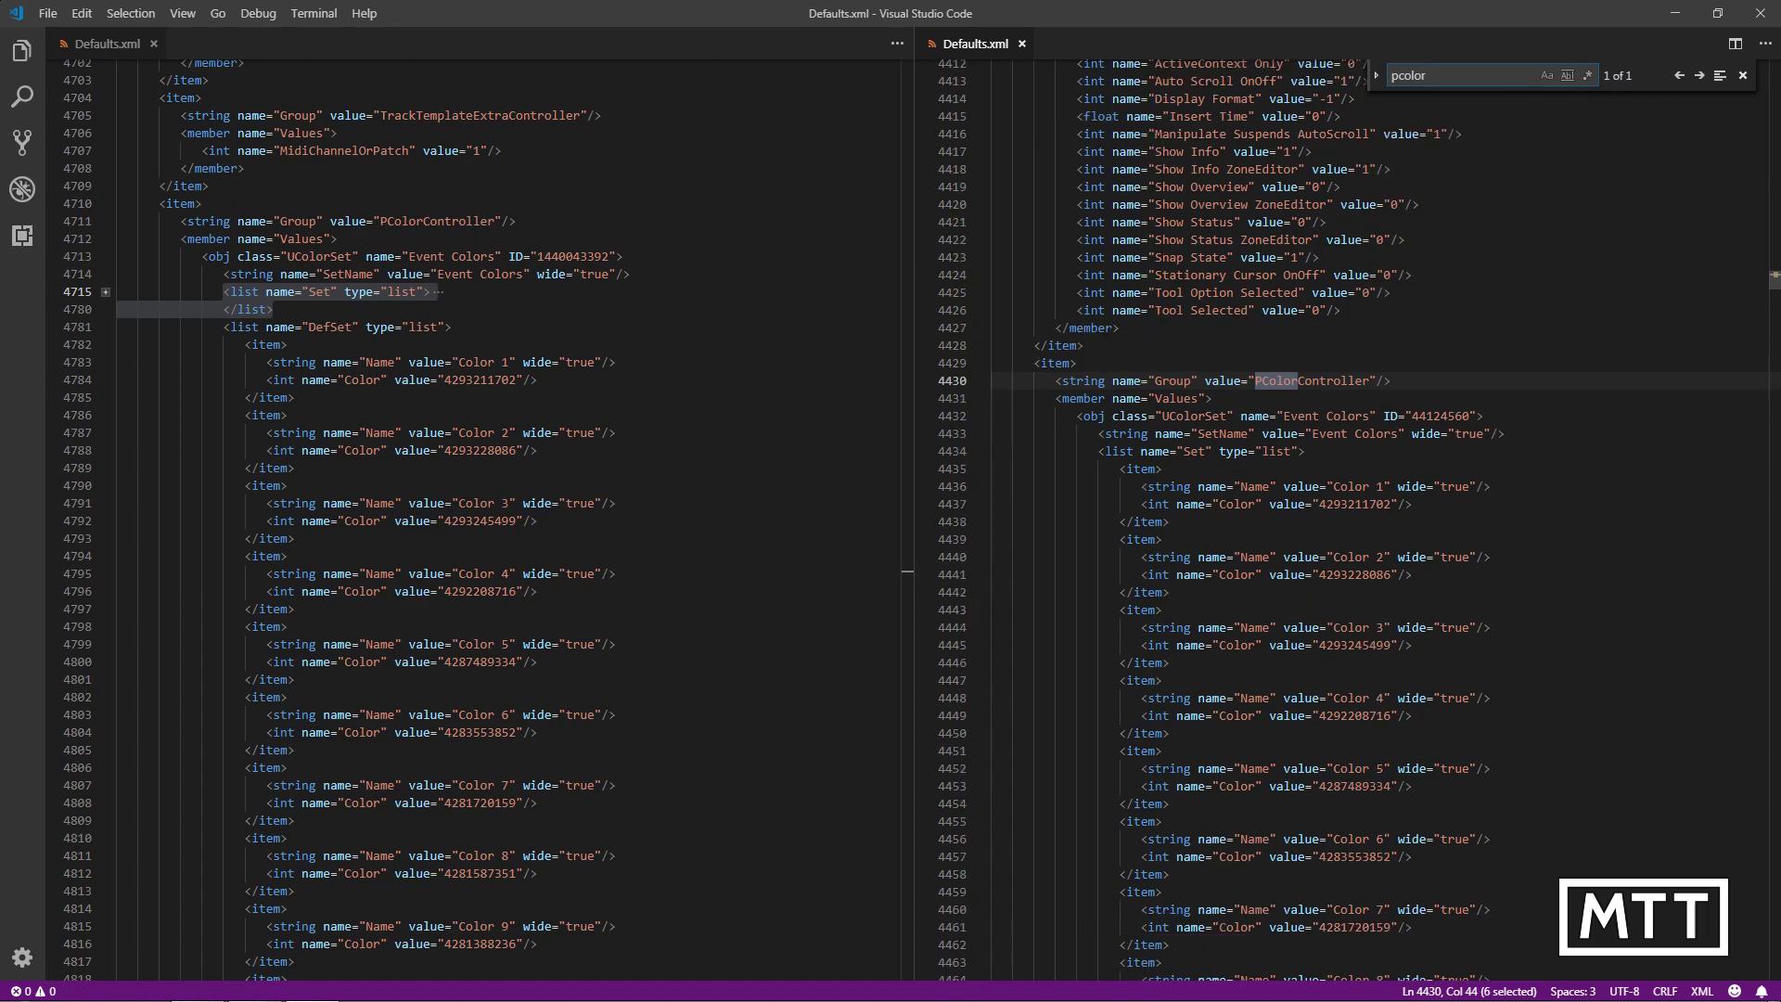
scroll(1345, 519, down, 2)
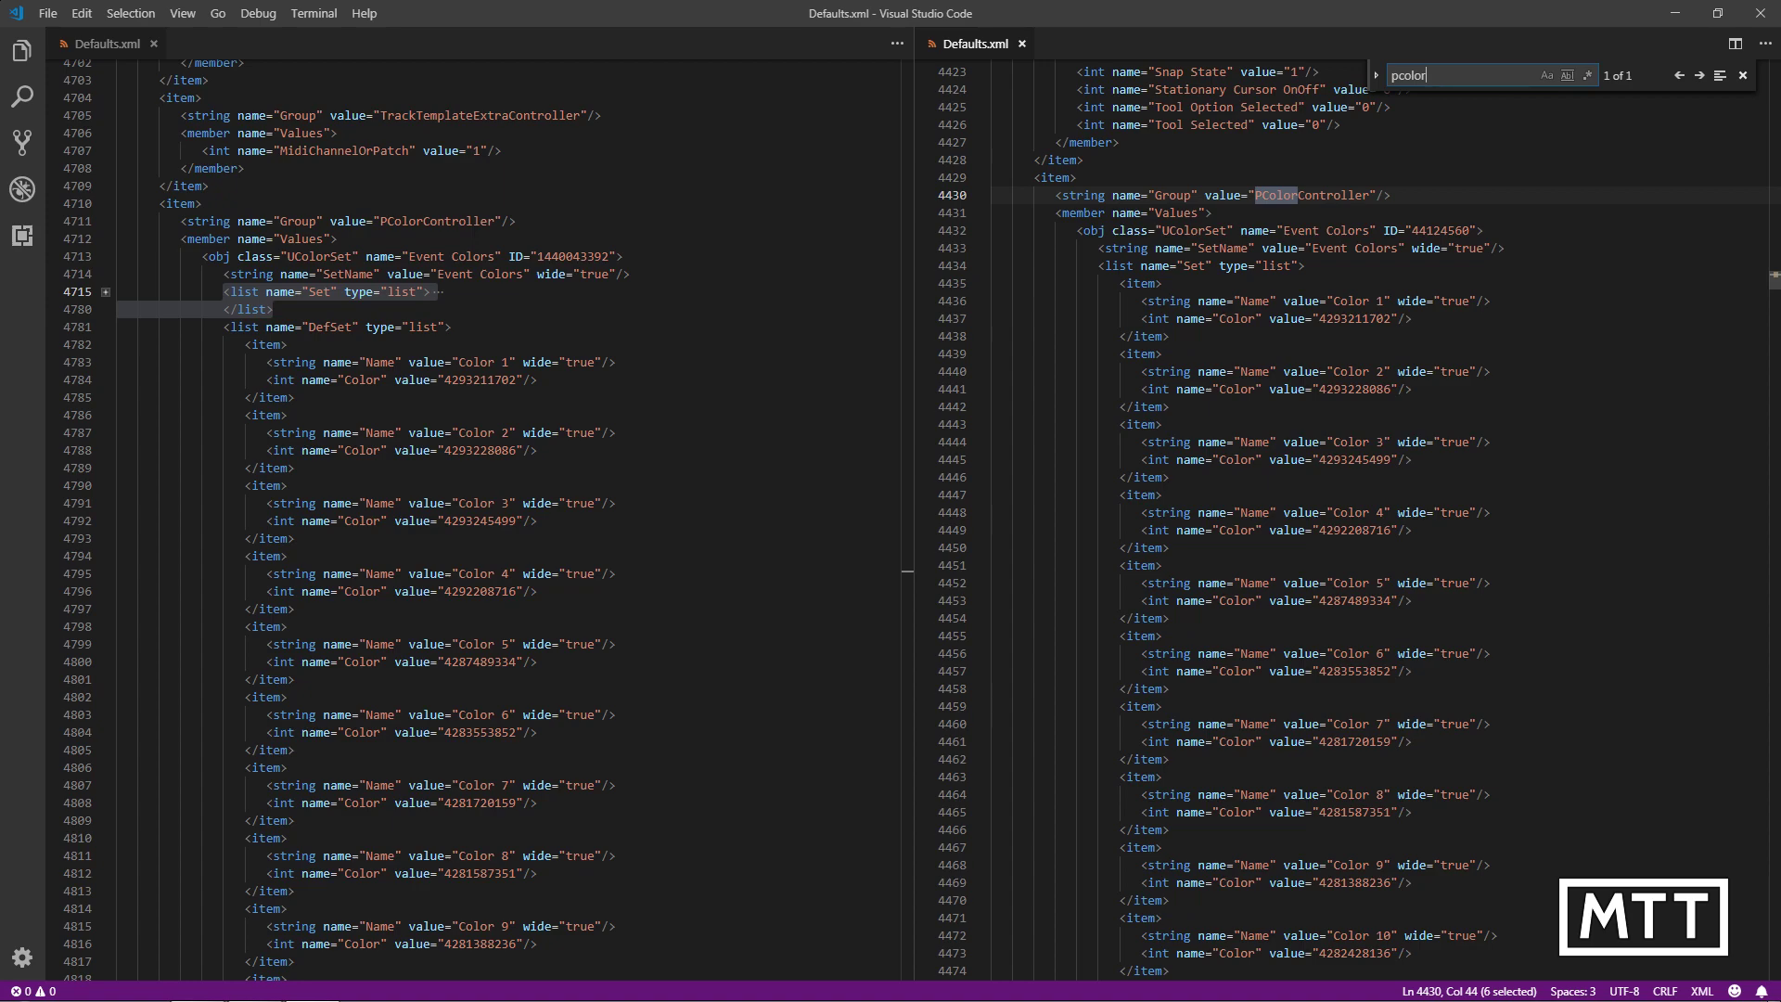
click(981, 270)
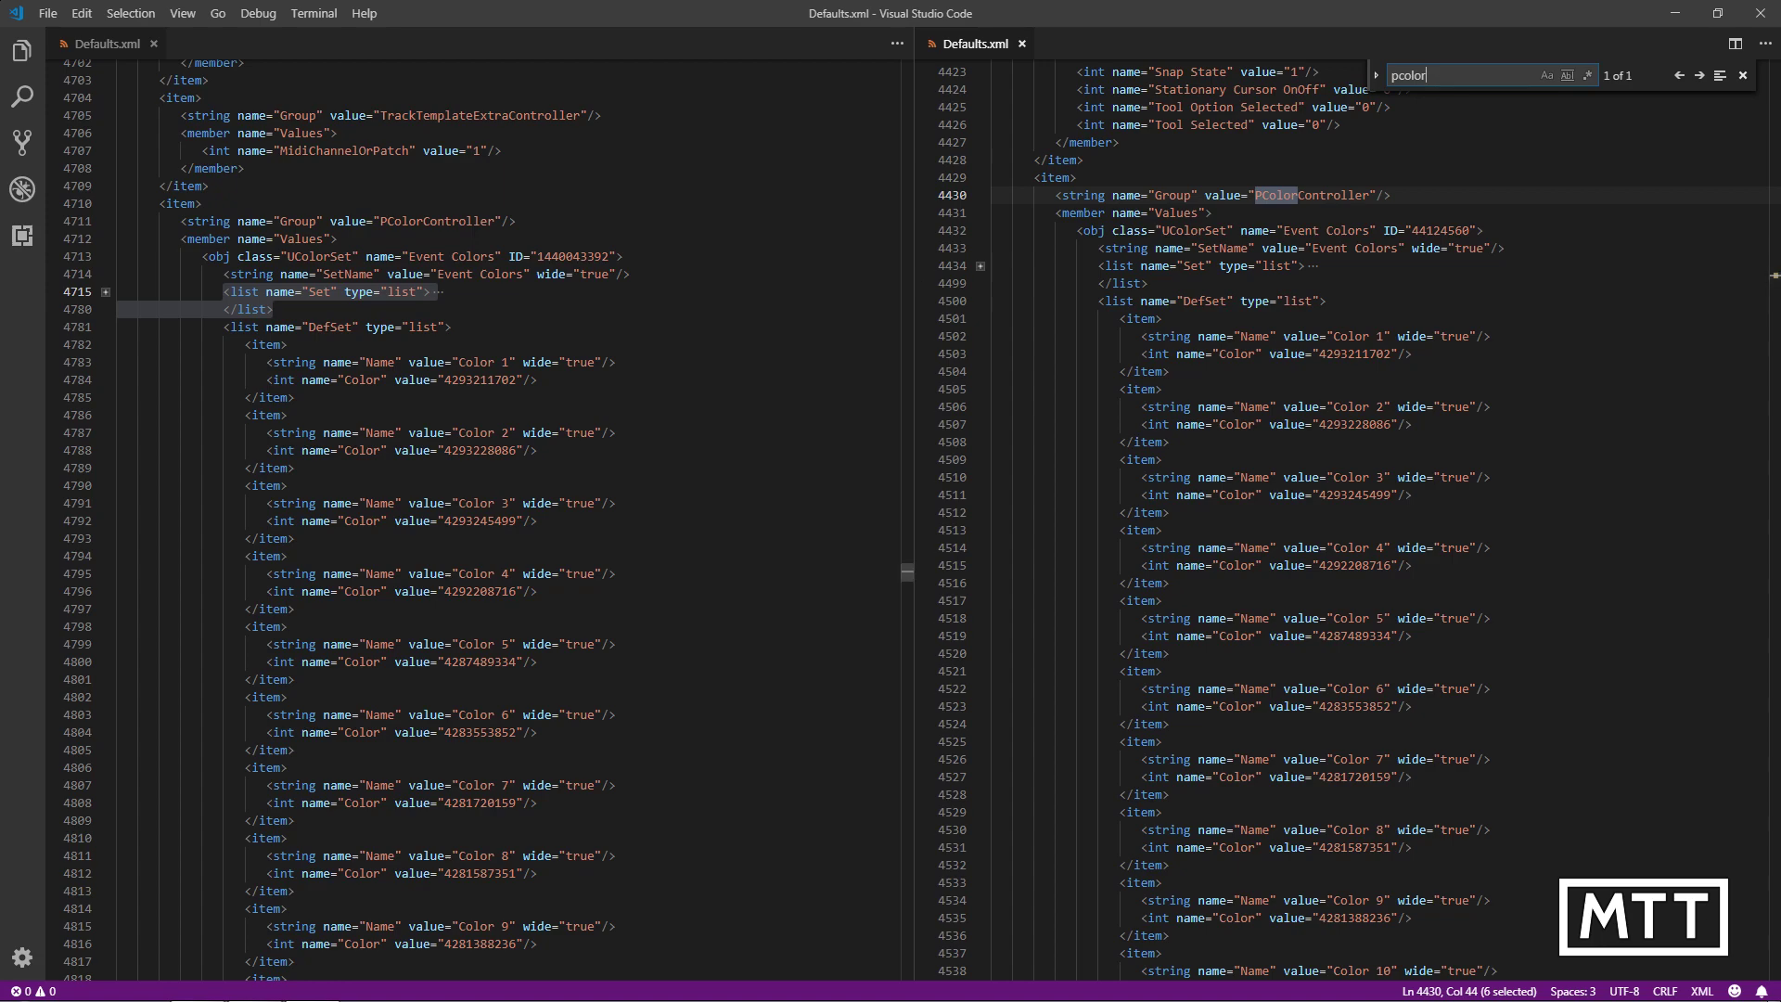
- Reselect the left file's folded custom Set list and copy it
click(273, 309)
key(shift+Up)
key(shift+Home)
key(ctrl+c)
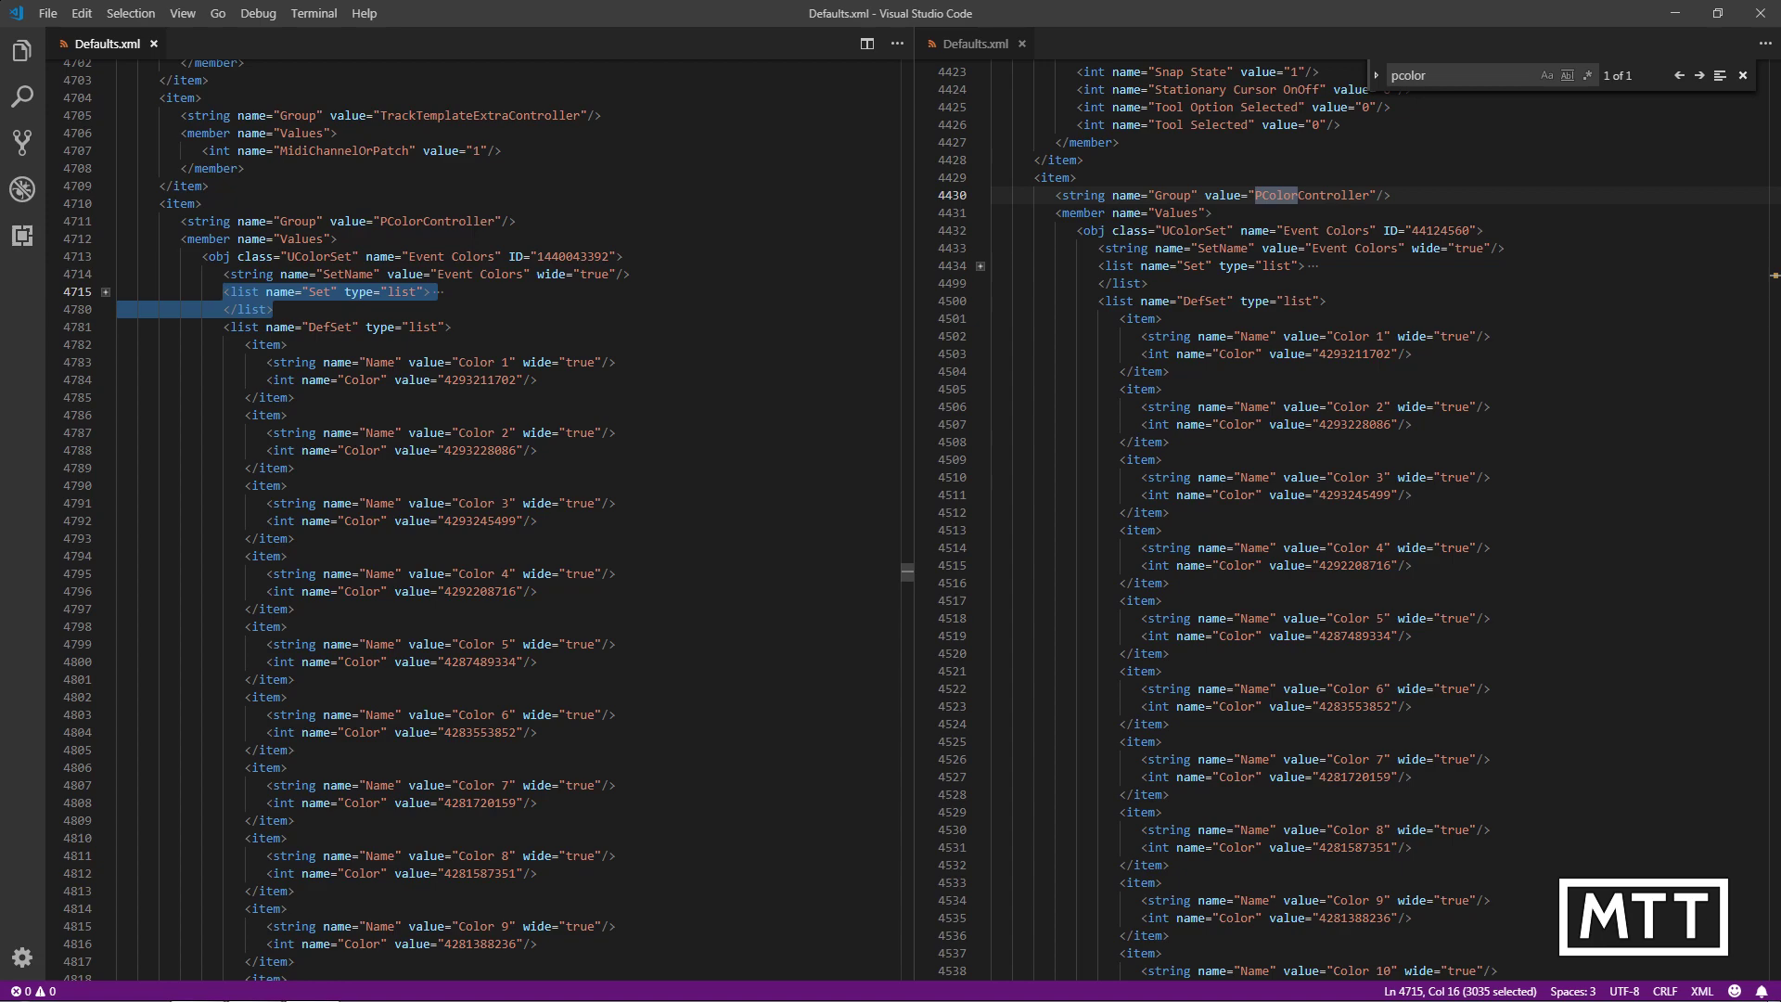
- Replace the right file's Set list with the pasted Hideous/Example list, verify it, and save
click(1148, 283)
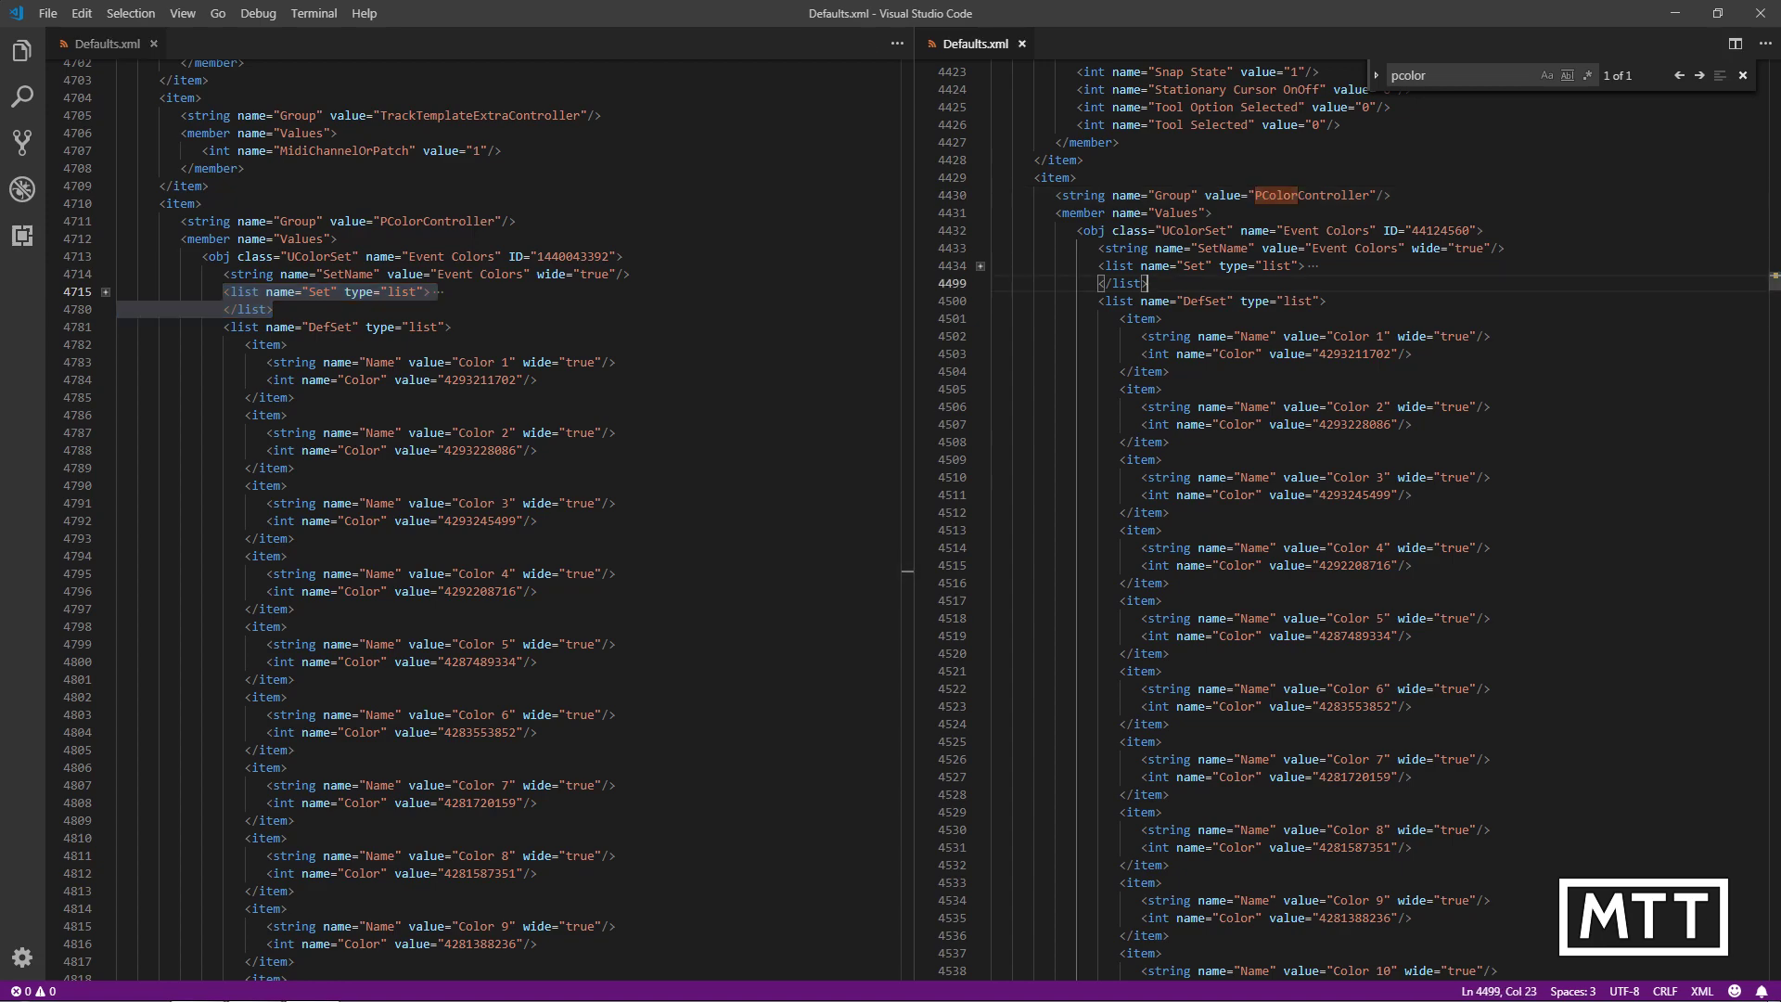
key(shift+Up)
key(shift+Home)
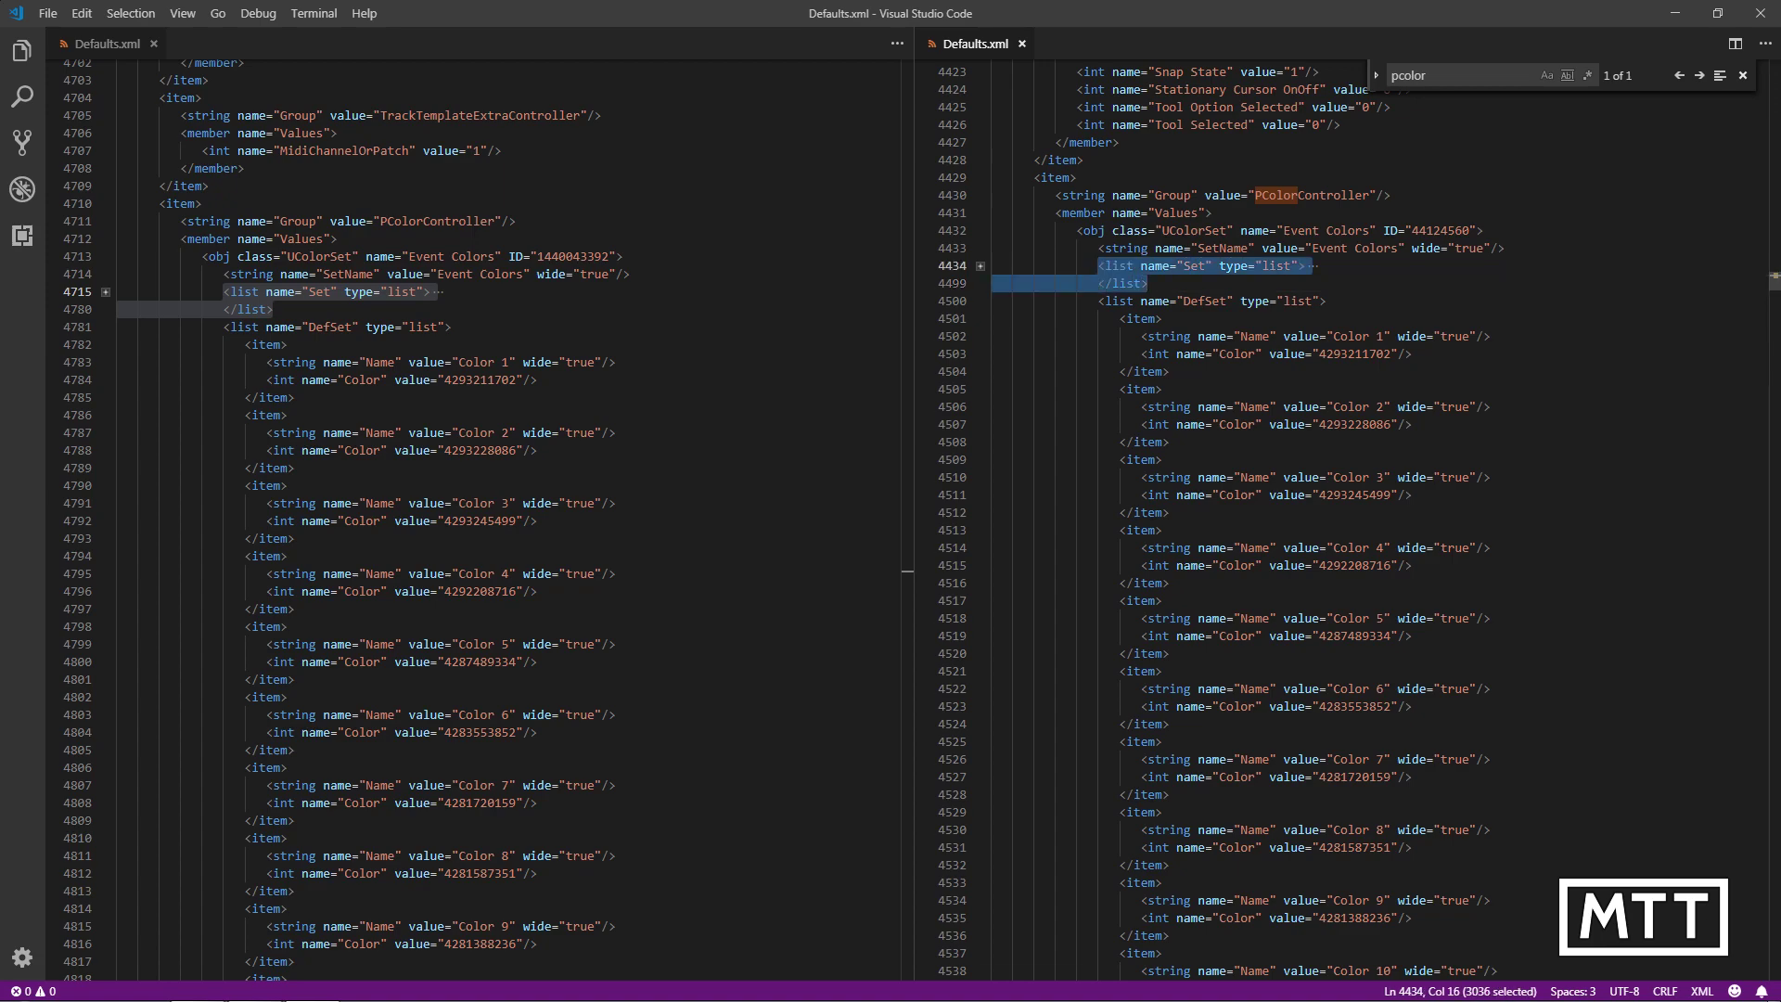
key(ctrl+v)
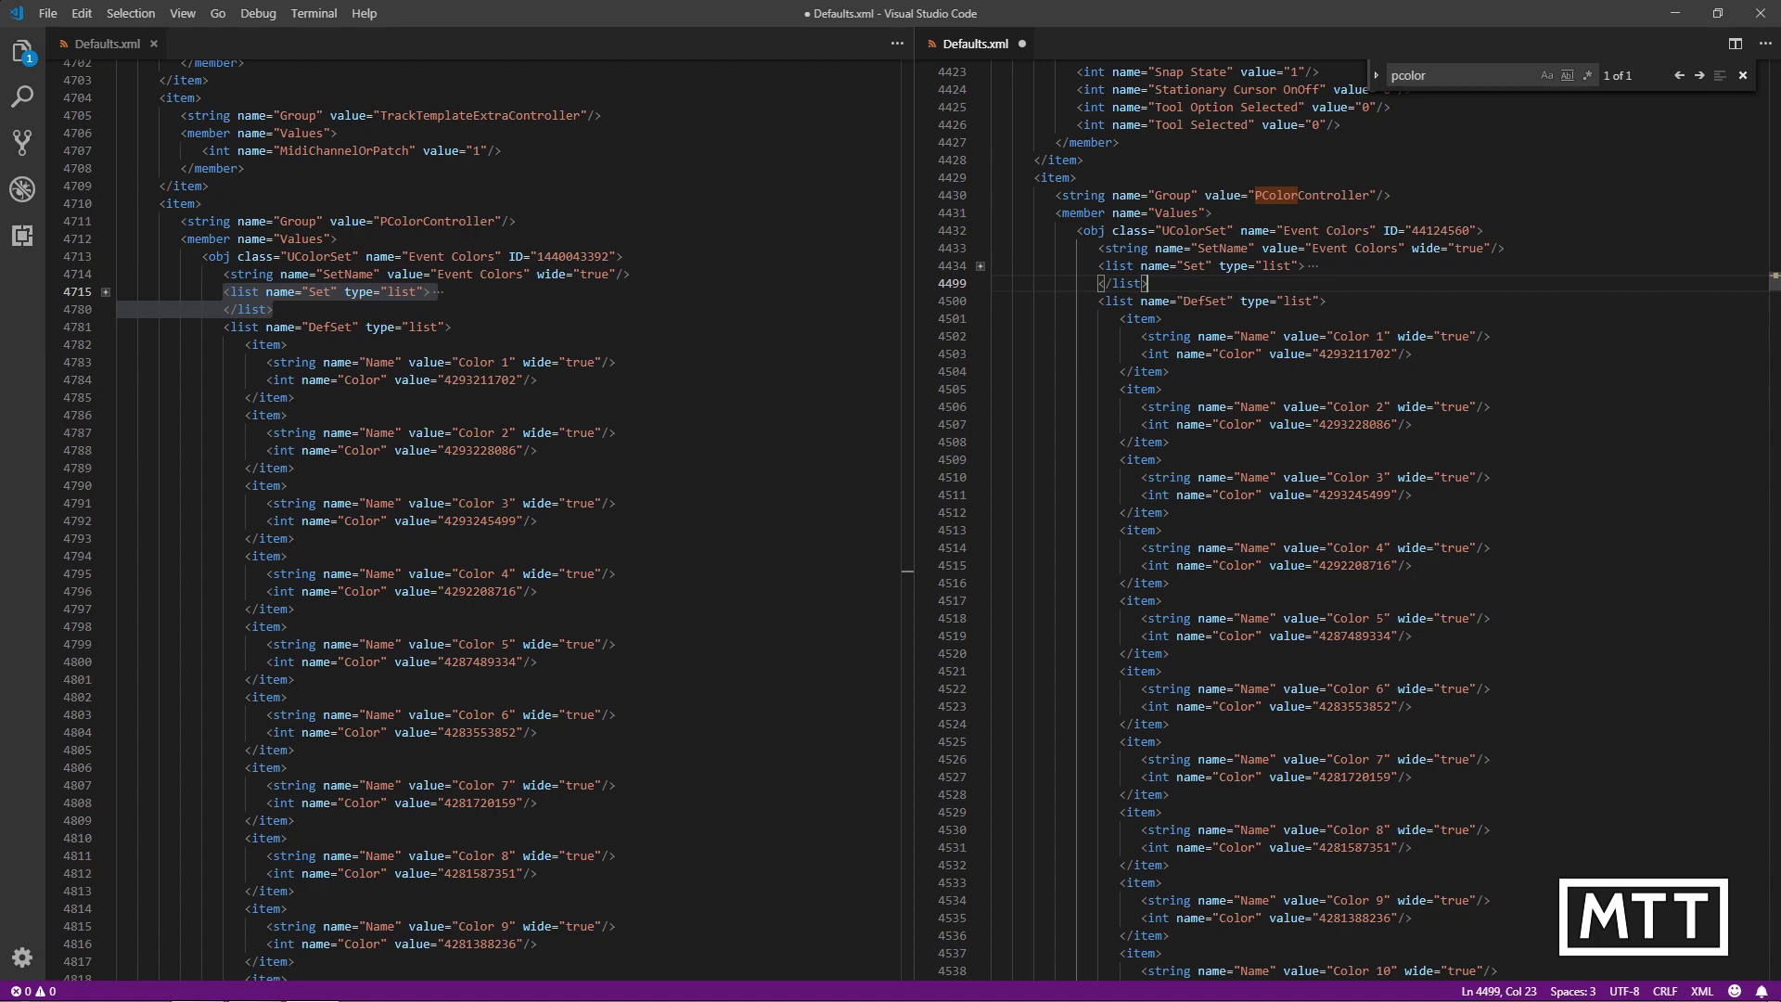
click(980, 266)
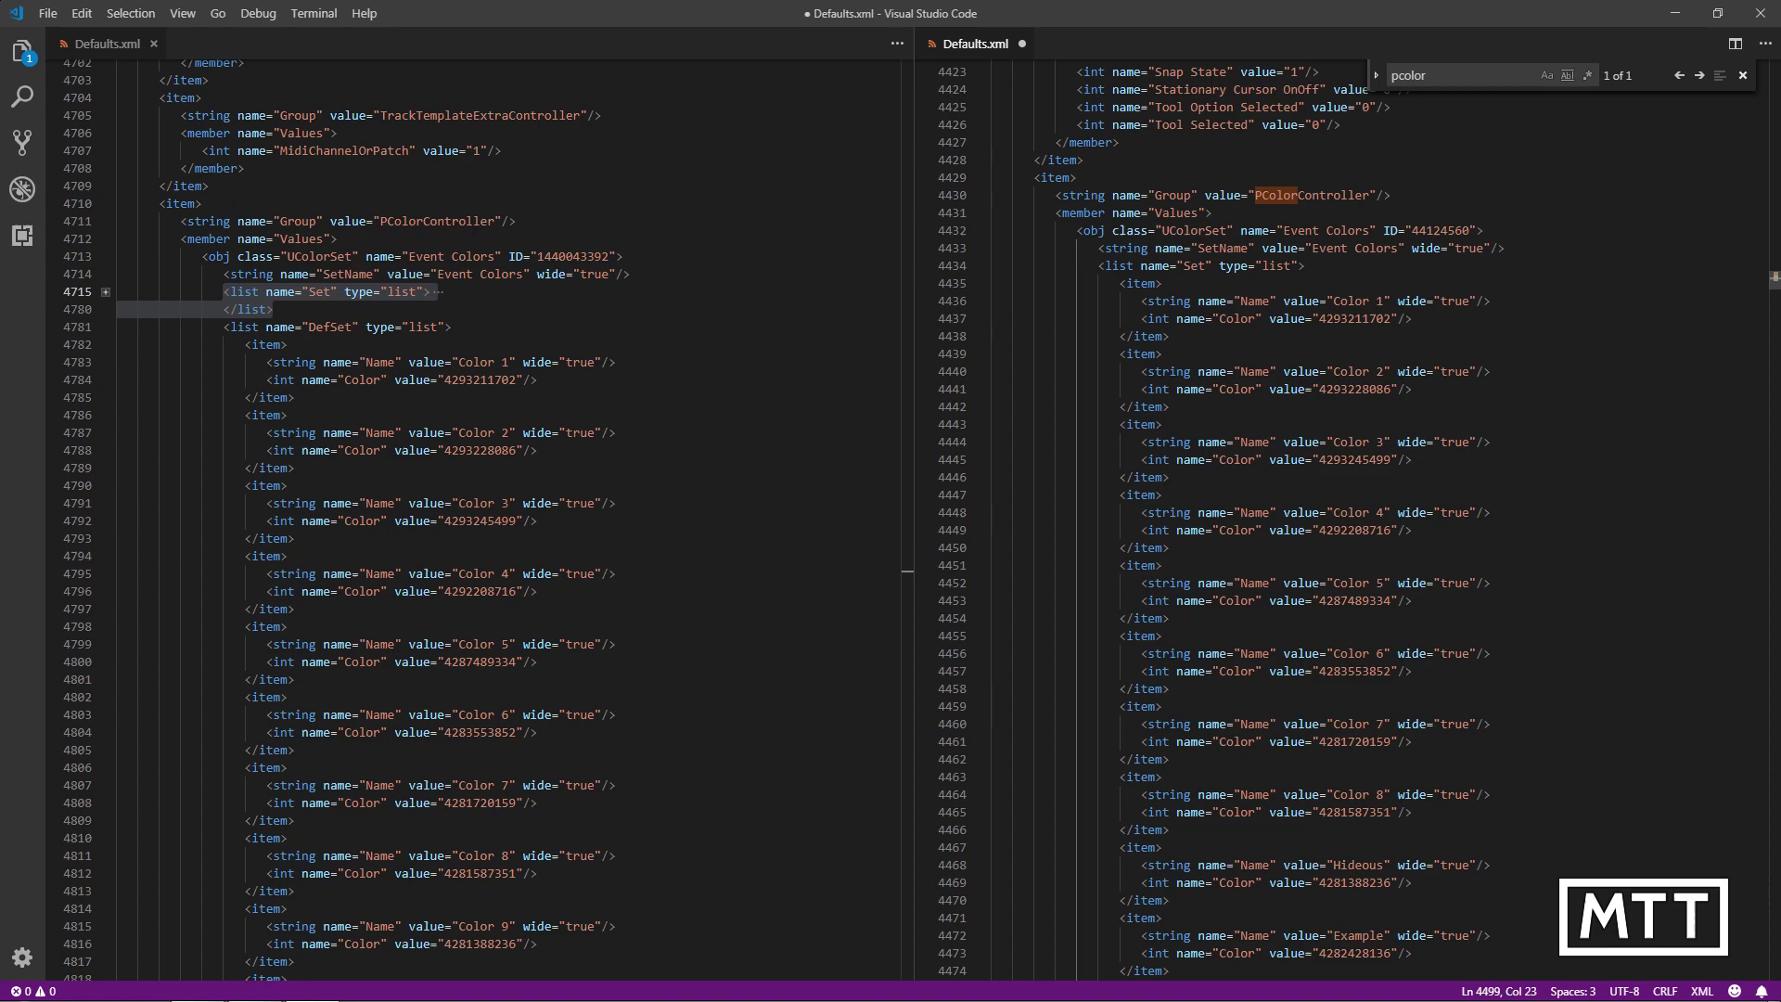
key(ctrl+s)
key(super)
- Search 'cub' in the Start menu and launch Cubase 10
text(cub)
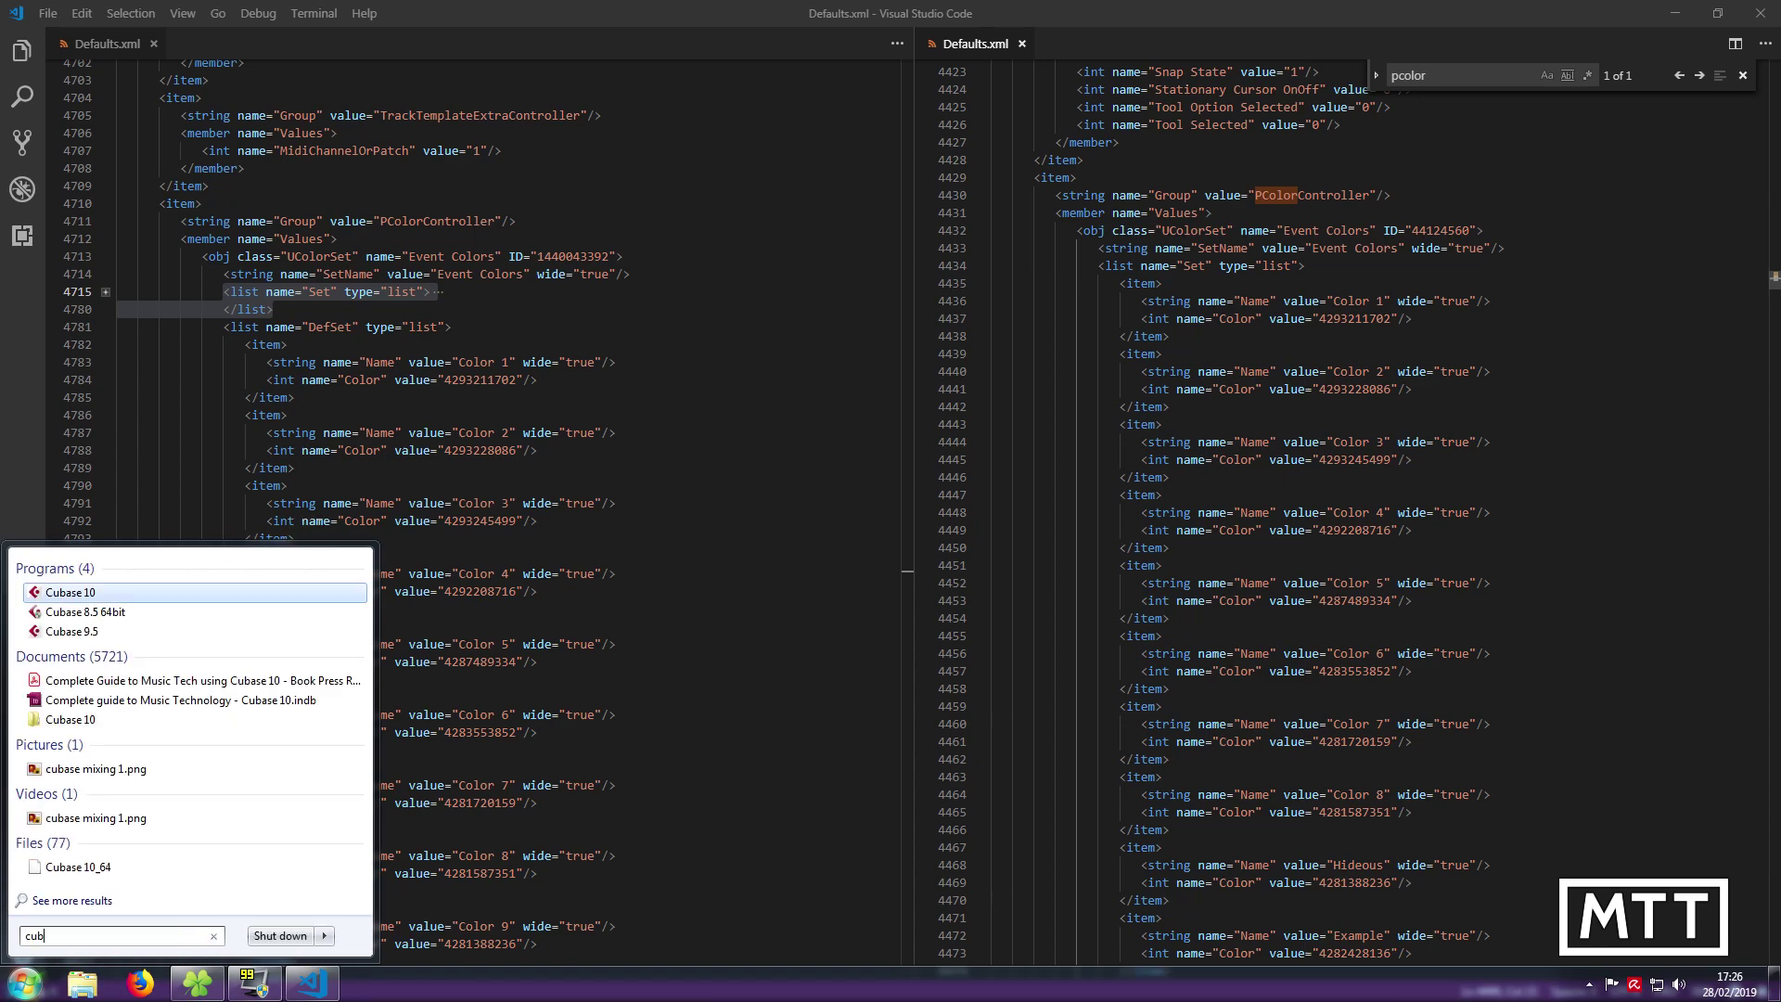
key(Return)
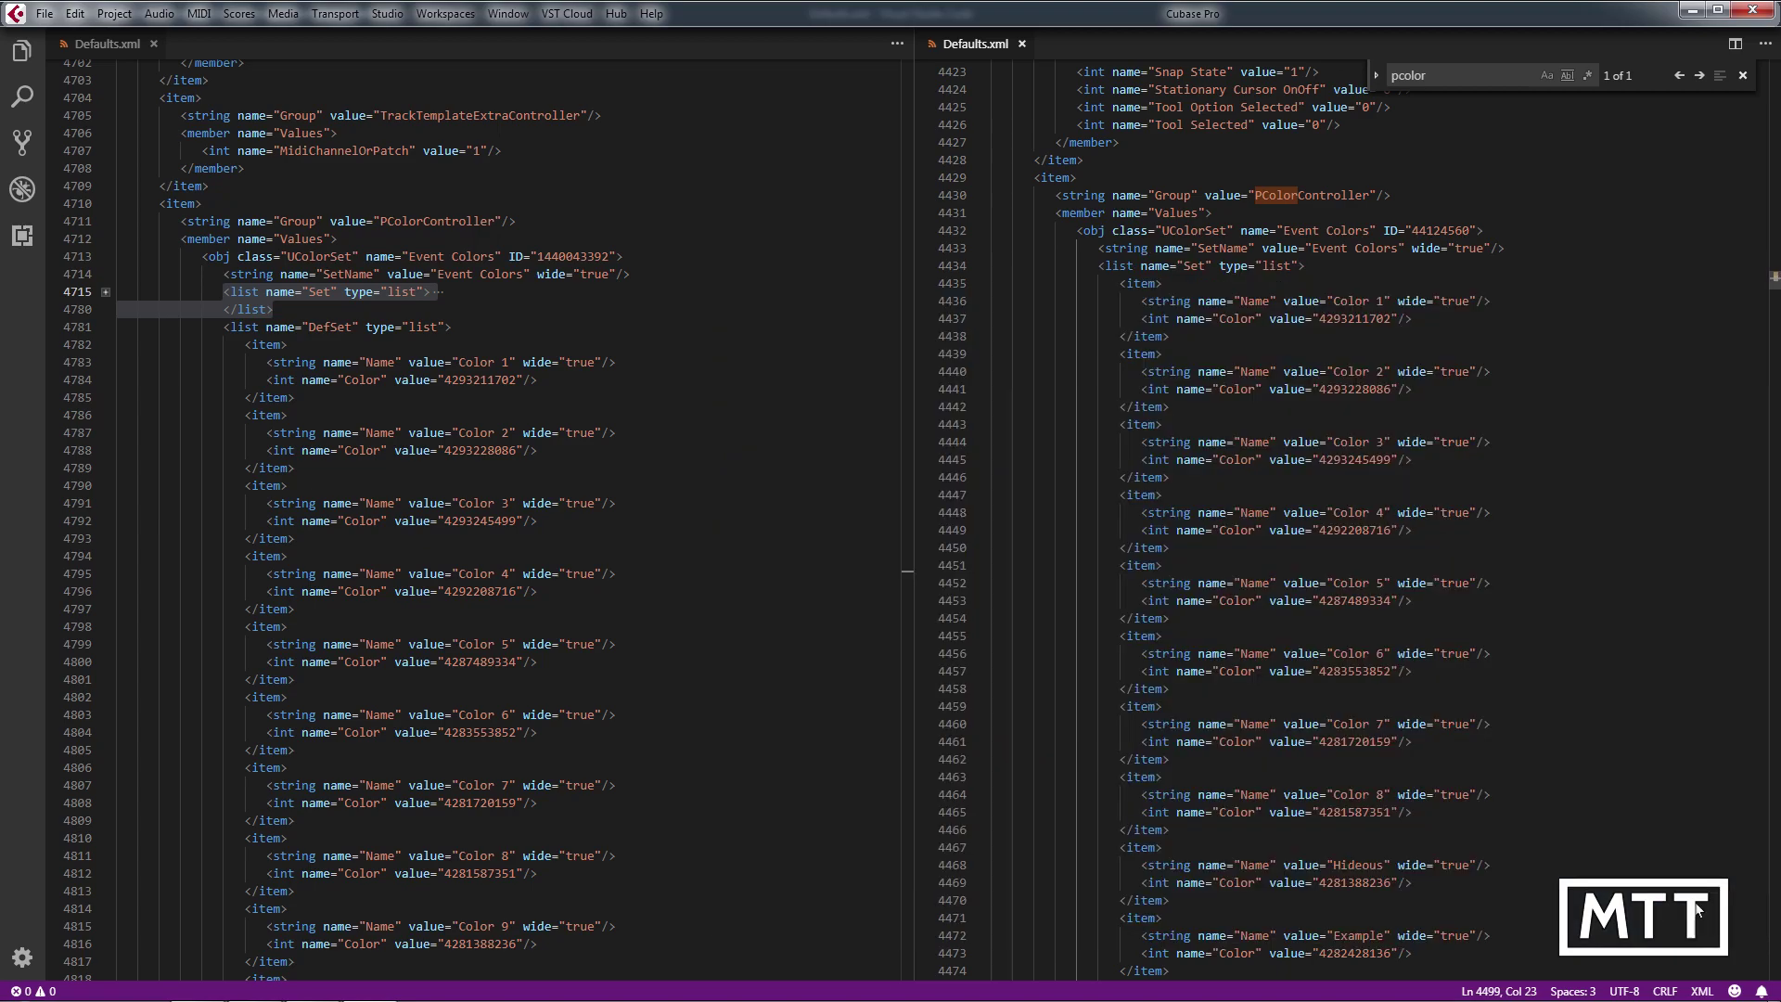
- Create an empty project in the suggested folder, check the custom colours in Colorize, then minimise Cubase
click(1710, 909)
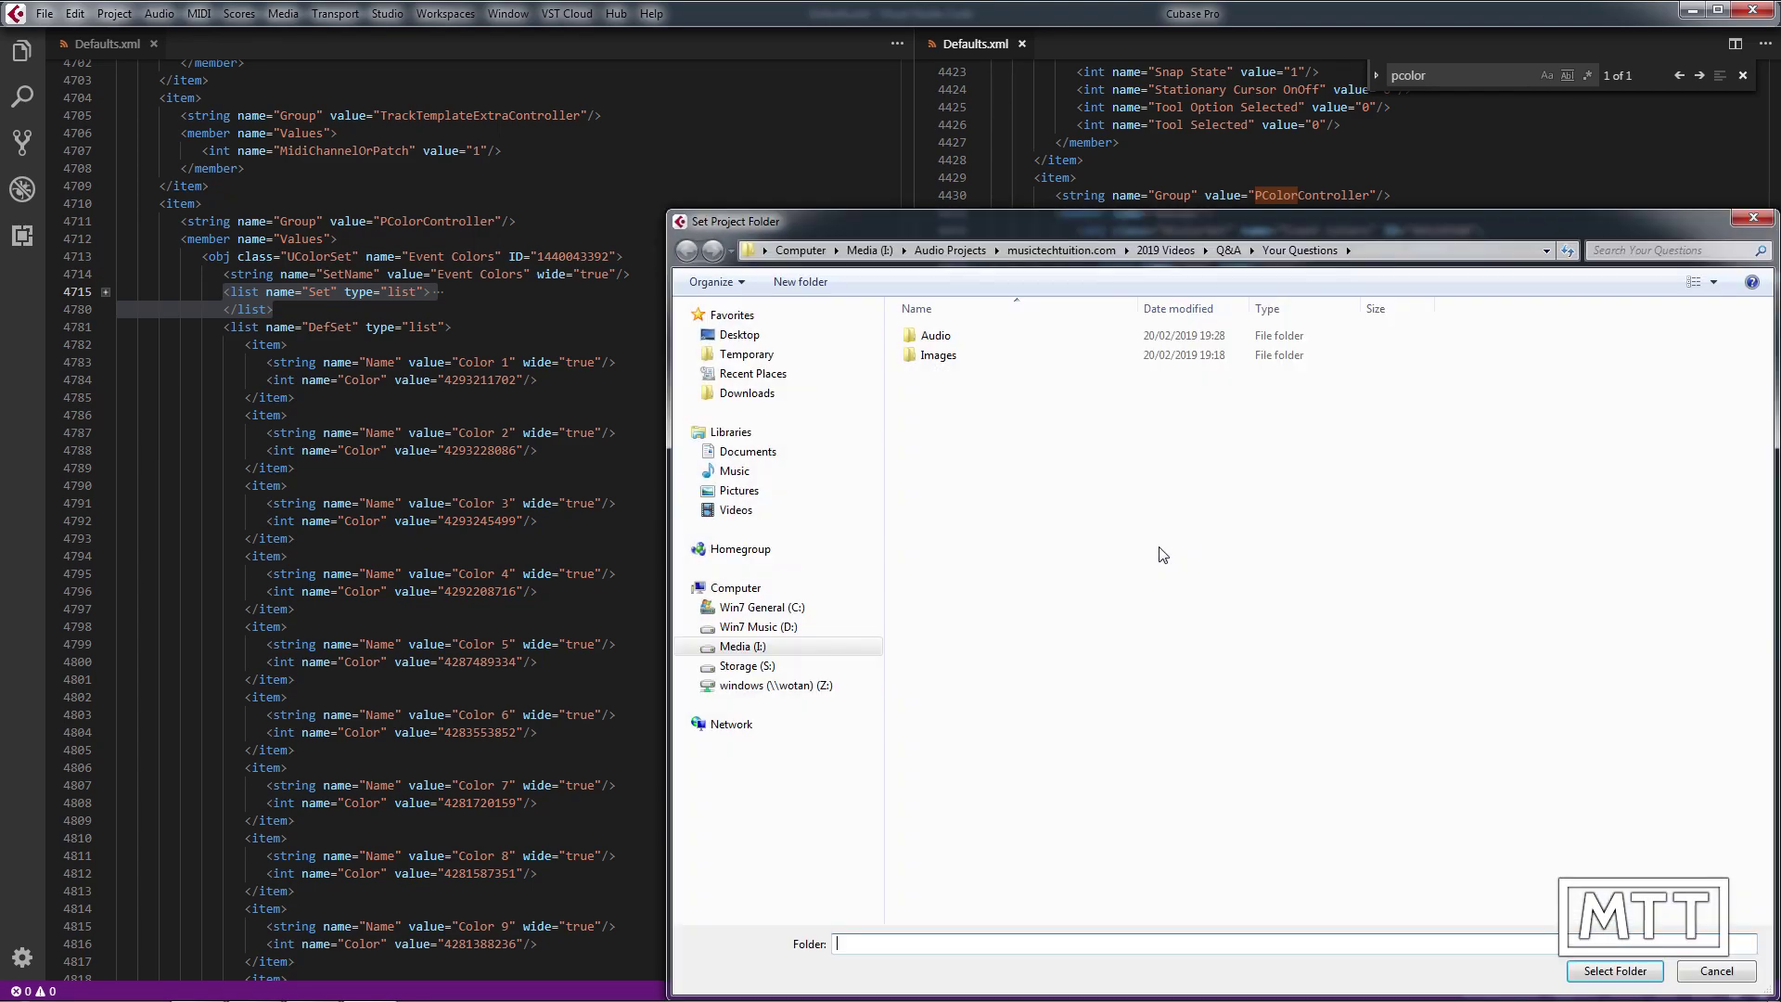
click(1616, 974)
click(1055, 142)
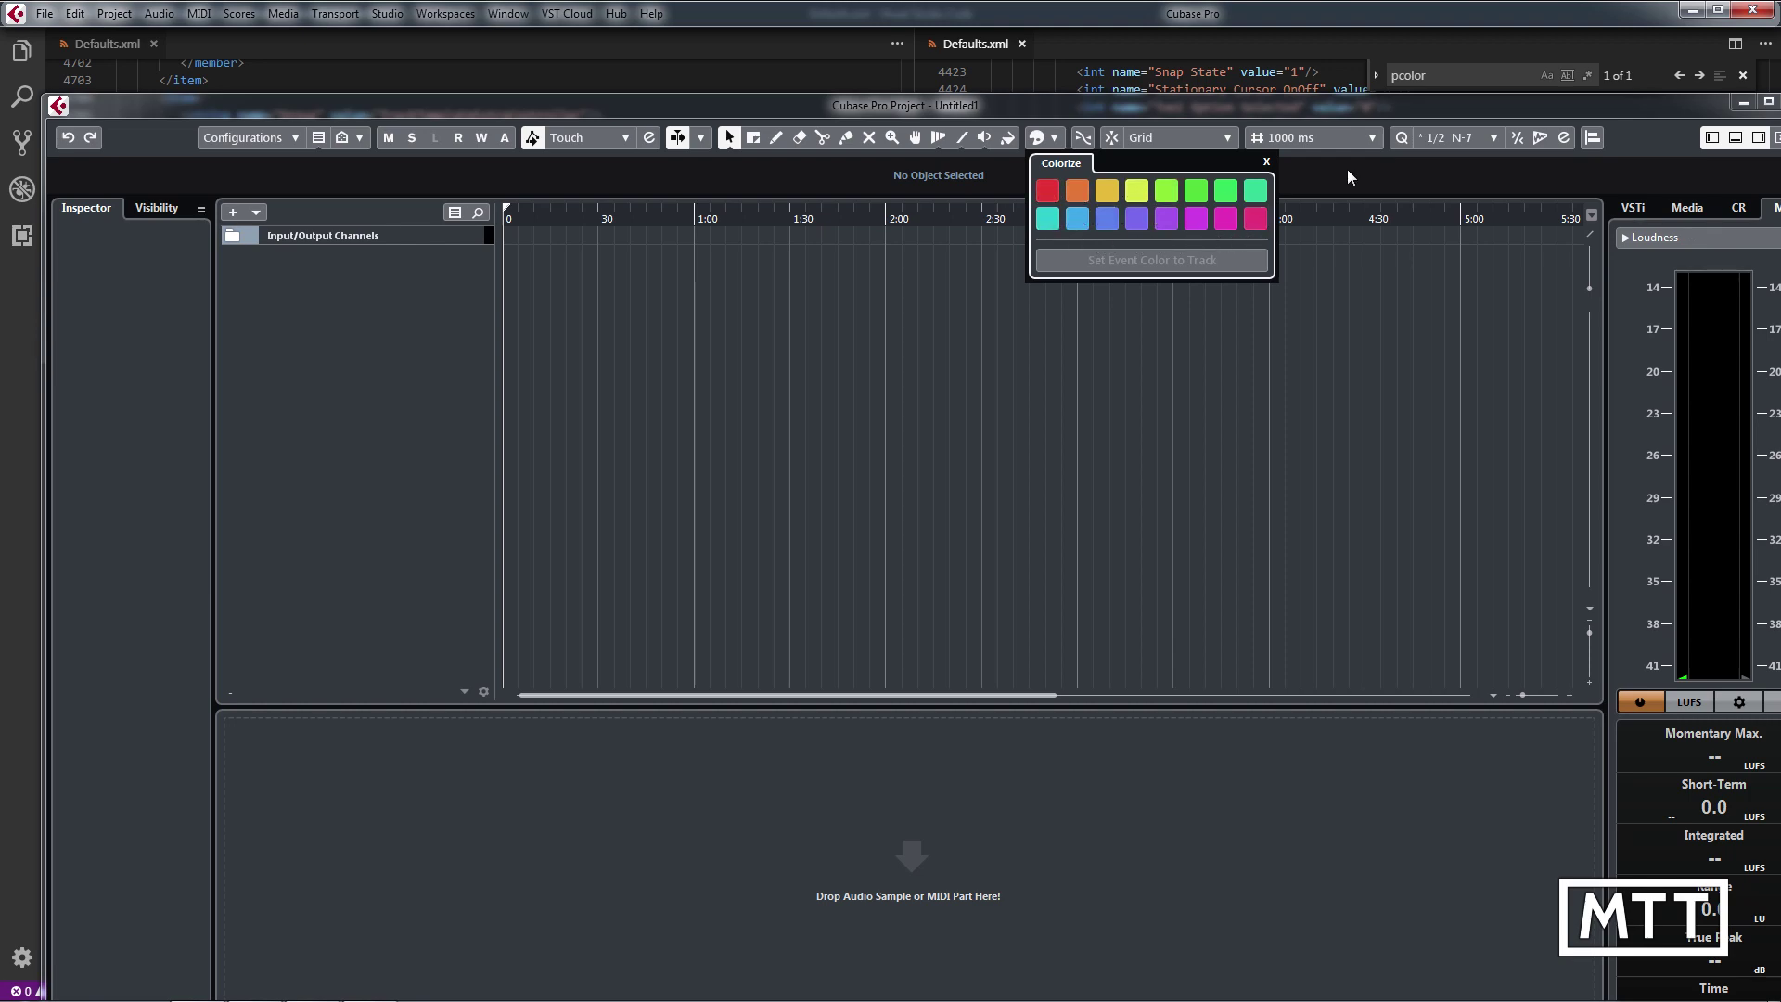
click(1745, 107)
click(1744, 108)
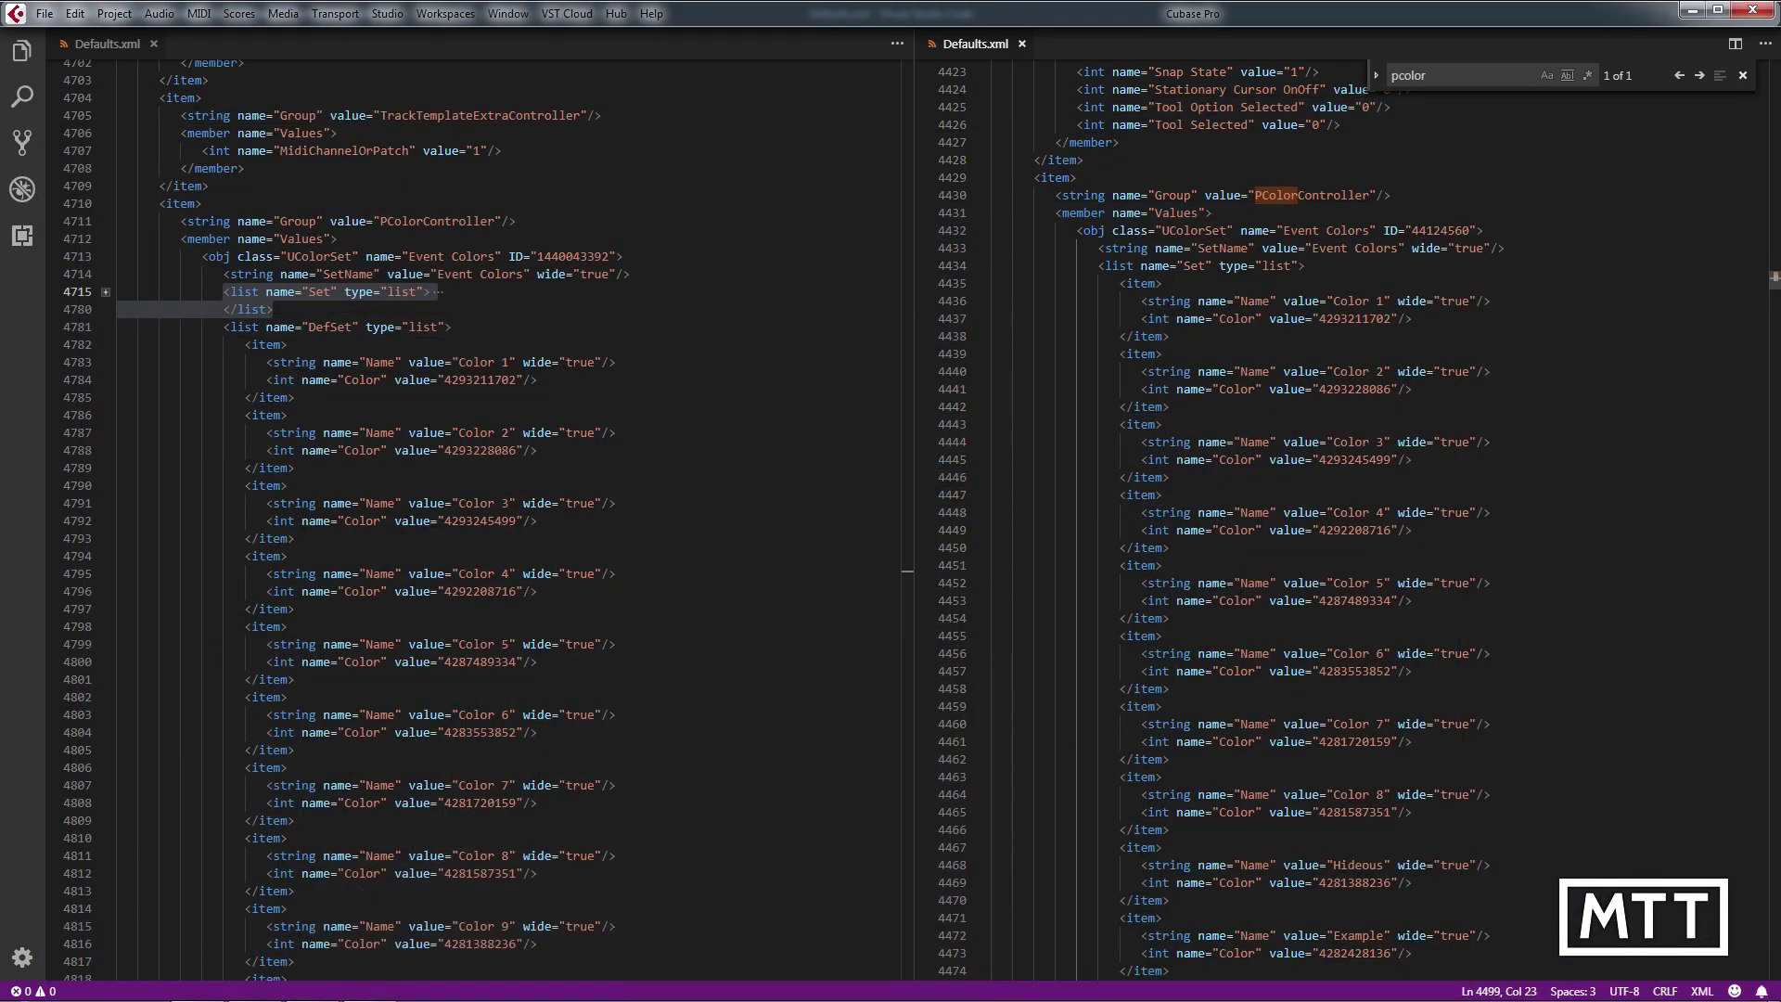